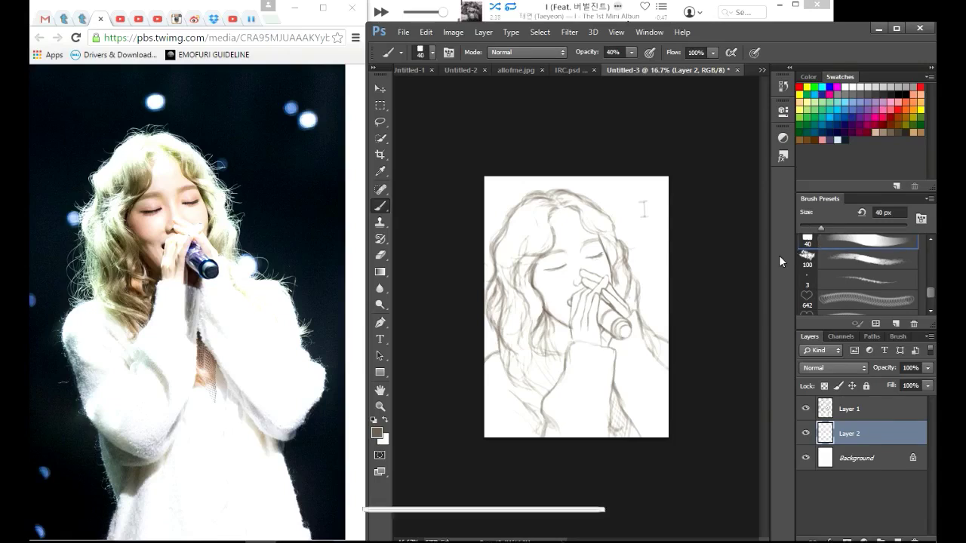
Choose a pale cream foreground colour with a slightly shifted hue.
{"action": "left_click", "coordinate": [375, 432]}
{"action": "left_click", "coordinate": [462, 359]}
{"action": "left_click", "coordinate": [602, 501]}
{"action": "key", "text": "Return"}
{"action": "key", "text": "b"}
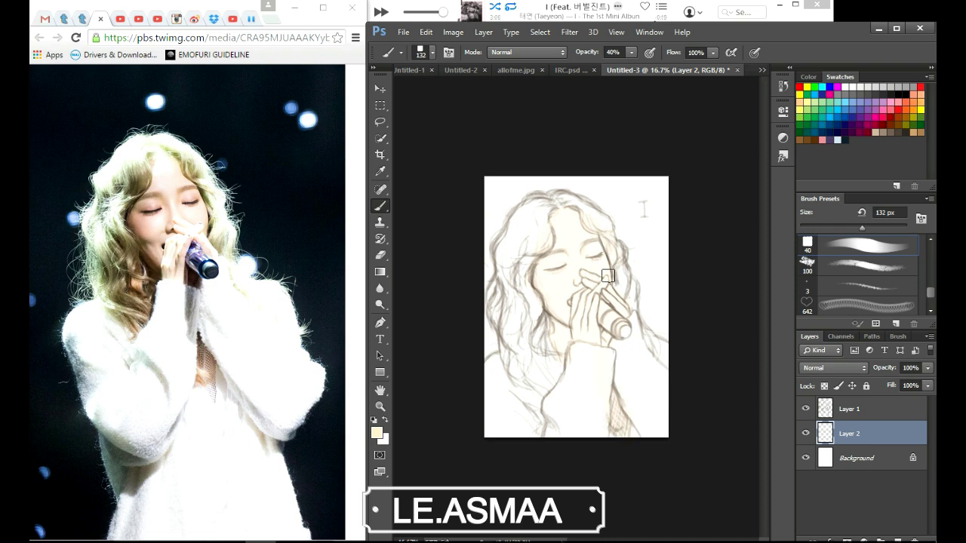
{"action": "left_click", "coordinate": [376, 433]}
{"action": "left_click", "coordinate": [478, 352]}
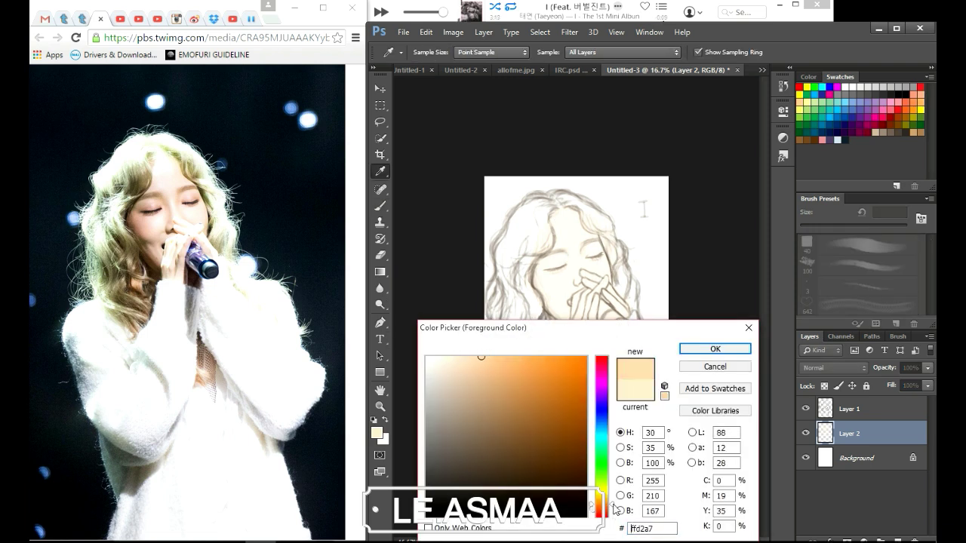
{"action": "left_click", "coordinate": [714, 347]}
Refine the foreground colour to a muted yellow-green for the hair.
{"action": "left_click", "coordinate": [376, 432]}
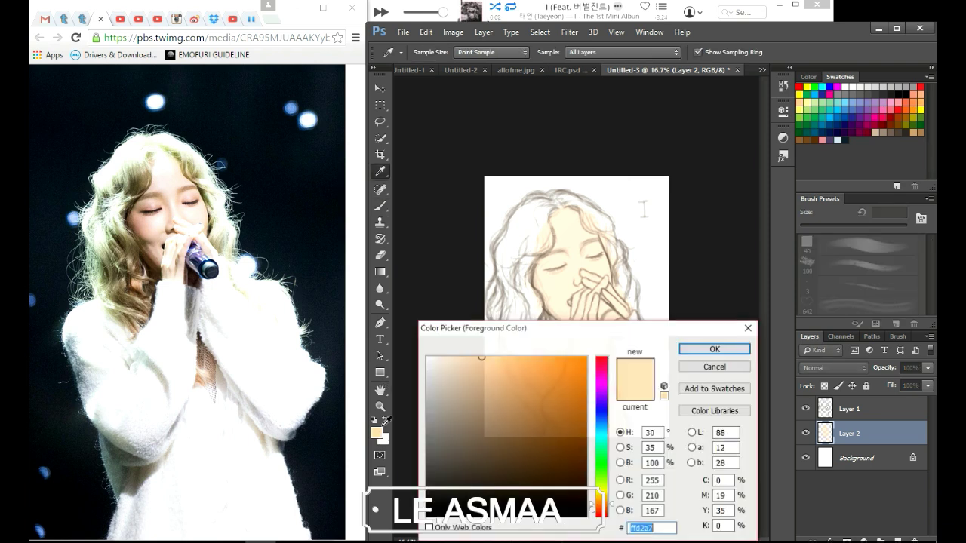
{"action": "left_click", "coordinate": [480, 365]}
{"action": "left_click", "coordinate": [602, 491]}
{"action": "left_click", "coordinate": [475, 377]}
{"action": "key", "text": "Return"}
{"action": "left_click_drag", "start_coordinate": [524, 230], "coordinate": [535, 252]}
{"action": "left_click", "coordinate": [376, 432]}
{"action": "left_click", "coordinate": [480, 386]}
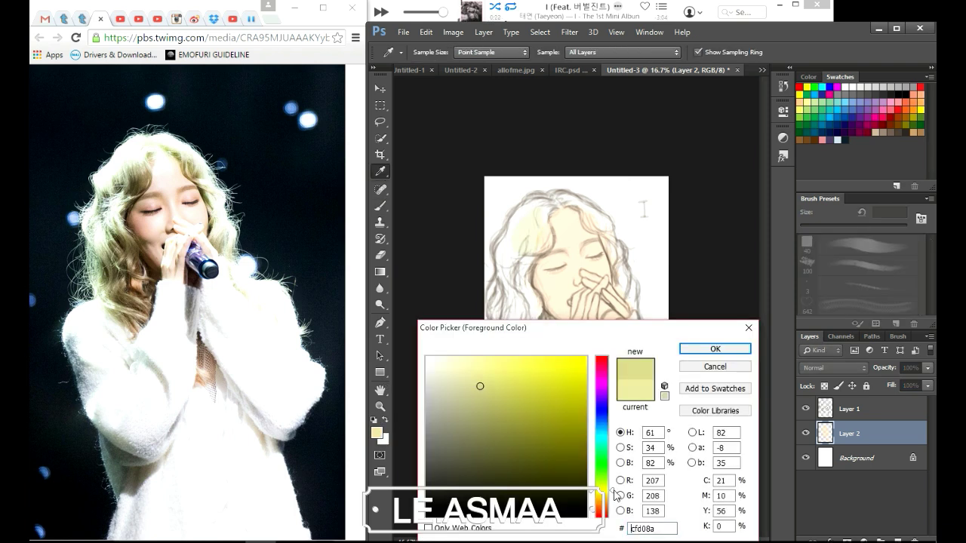
{"action": "key", "text": "Return"}
{"action": "key", "text": "b"}
Wash both sides of the hair in yellow-green, shrinking the brush to 85 px.
{"action": "mouse_move", "coordinate": [534, 215]}
{"action": "left_mouse_down"}
{"action": "mouse_move", "coordinate": [517, 287]}
{"action": "mouse_move", "coordinate": [550, 205]}
{"action": "mouse_move", "coordinate": [526, 337]}
{"action": "mouse_move", "coordinate": [544, 377]}
{"action": "mouse_move", "coordinate": [551, 363]}
{"action": "left_mouse_up"}
{"action": "key", "text": "bracketleft"}
{"action": "key", "text": "bracketleft"}
{"action": "mouse_move", "coordinate": [567, 196]}
{"action": "left_mouse_down"}
{"action": "mouse_move", "coordinate": [615, 256]}
{"action": "mouse_move", "coordinate": [654, 350]}
{"action": "left_mouse_up"}
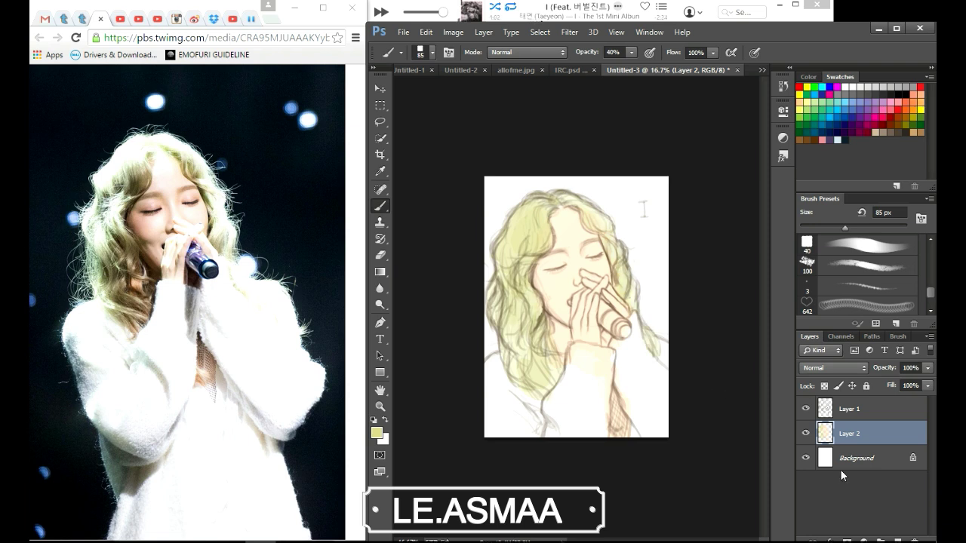
Add a new empty Layer 3 below Layer 2 and make it active.
{"action": "left_click", "coordinate": [895, 540], "text": "ctrl"}
{"action": "left_click_drag", "start_coordinate": [380, 271], "coordinate": [427, 282]}
{"action": "left_click", "coordinate": [380, 406]}
Fill Layer 3 with dark navy and add a navy gradient lightening the bottom.
{"action": "key", "text": "i"}
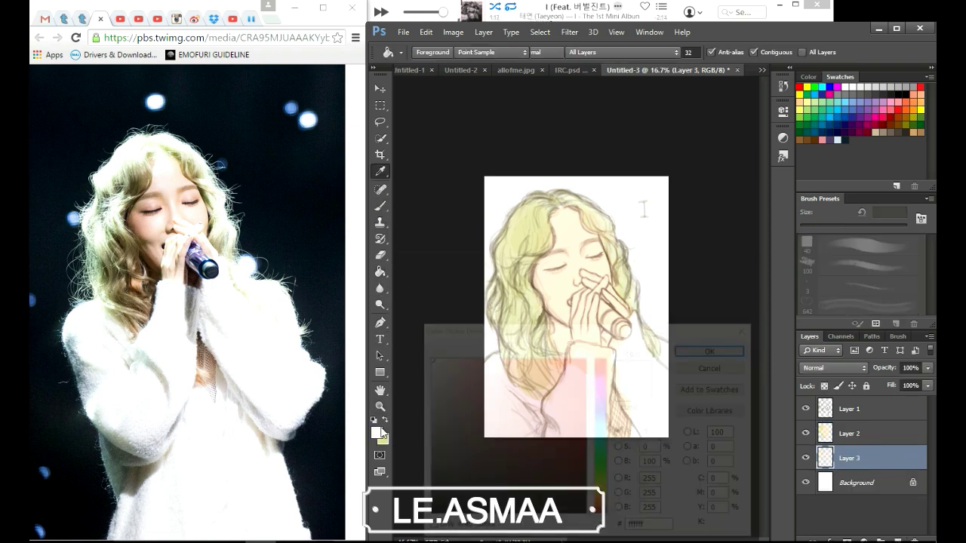
{"action": "left_click", "coordinate": [376, 433]}
{"action": "left_click_drag", "start_coordinate": [485, 458], "coordinate": [481, 496]}
{"action": "key", "text": "Return"}
{"action": "key", "text": "g"}
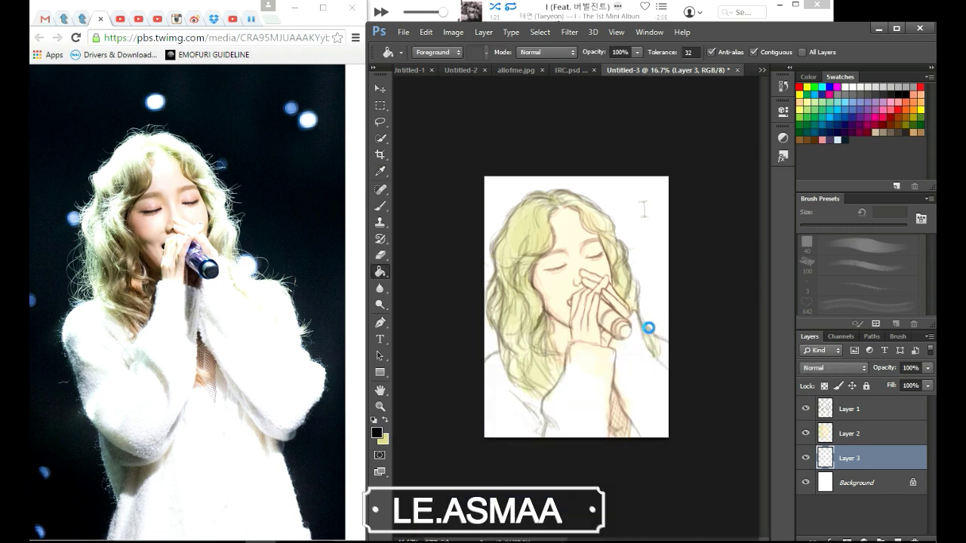
{"action": "left_click", "coordinate": [638, 347]}
{"action": "left_click", "coordinate": [376, 432]}
{"action": "key", "text": "Return"}
{"action": "key", "text": "shift+g"}
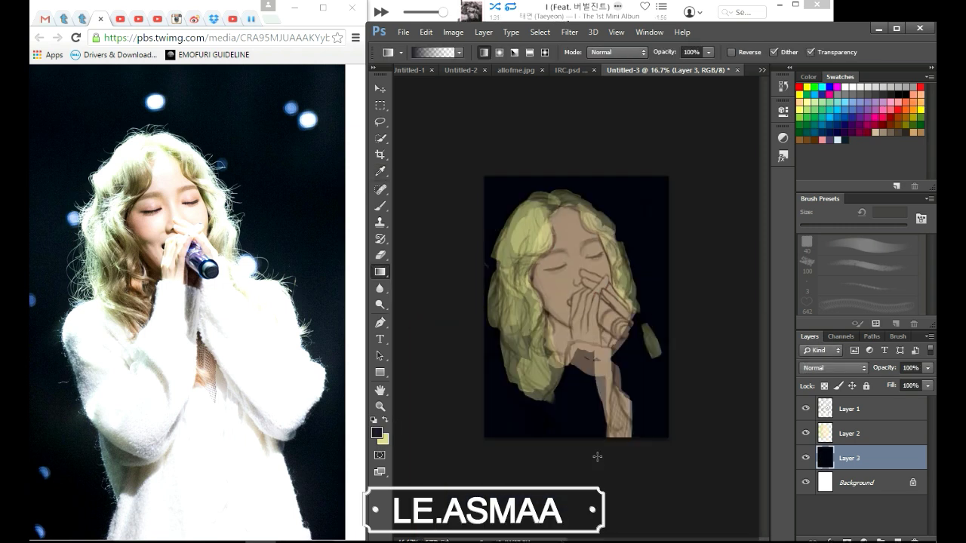
{"action": "left_click_drag", "start_coordinate": [595, 457], "coordinate": [600, 267]}
On Layer 2, at 90% brush opacity, paint skin tone over the face.
{"action": "key", "text": "alt+bracketright"}
{"action": "key", "text": "b"}
{"action": "left_click", "coordinate": [386, 419]}
{"action": "key", "text": "0"}
{"action": "key", "text": "x"}
{"action": "left_click", "coordinate": [805, 457]}
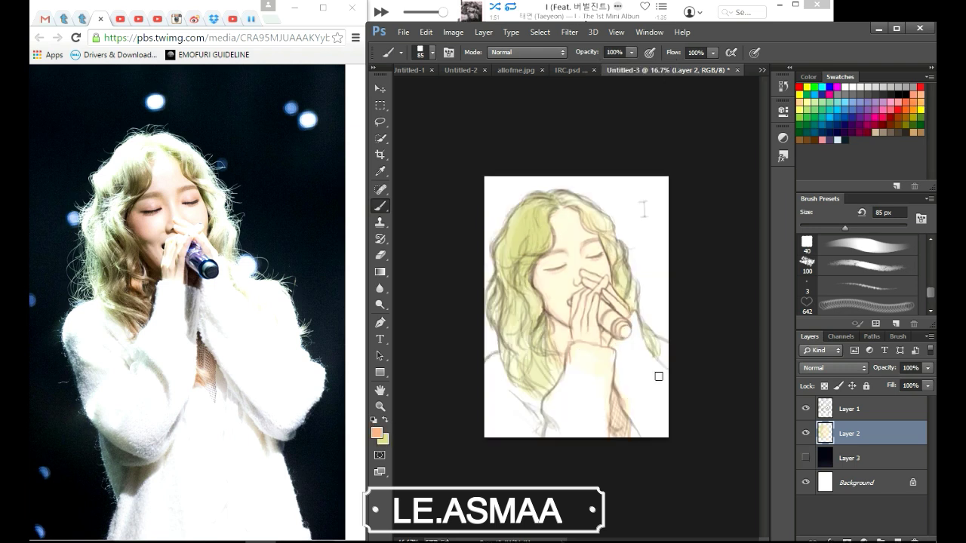
{"action": "key", "text": "9"}
{"action": "mouse_move", "coordinate": [569, 242]}
{"action": "left_mouse_down"}
{"action": "mouse_move", "coordinate": [547, 287]}
{"action": "mouse_move", "coordinate": [555, 339]}
{"action": "mouse_move", "coordinate": [558, 223]}
{"action": "mouse_move", "coordinate": [596, 283]}
{"action": "mouse_move", "coordinate": [581, 351]}
{"action": "mouse_move", "coordinate": [615, 355]}
{"action": "mouse_move", "coordinate": [616, 393]}
{"action": "left_mouse_up"}
Darken the hair with green strokes on the left side, parting and right edge.
{"action": "left_click_drag", "start_coordinate": [442, 382], "coordinate": [460, 381]}
{"action": "left_click", "coordinate": [498, 227], "text": "alt"}
{"action": "mouse_move", "coordinate": [491, 249]}
{"action": "left_mouse_down"}
{"action": "mouse_move", "coordinate": [528, 170]}
{"action": "mouse_move", "coordinate": [491, 215]}
{"action": "left_mouse_up"}
{"action": "left_click", "coordinate": [805, 458]}
{"action": "left_click_drag", "start_coordinate": [491, 181], "coordinate": [498, 317]}
{"action": "mouse_move", "coordinate": [476, 272]}
{"action": "left_mouse_down"}
{"action": "mouse_move", "coordinate": [491, 351]}
{"action": "mouse_move", "coordinate": [551, 394]}
{"action": "mouse_move", "coordinate": [502, 422]}
{"action": "left_mouse_up"}
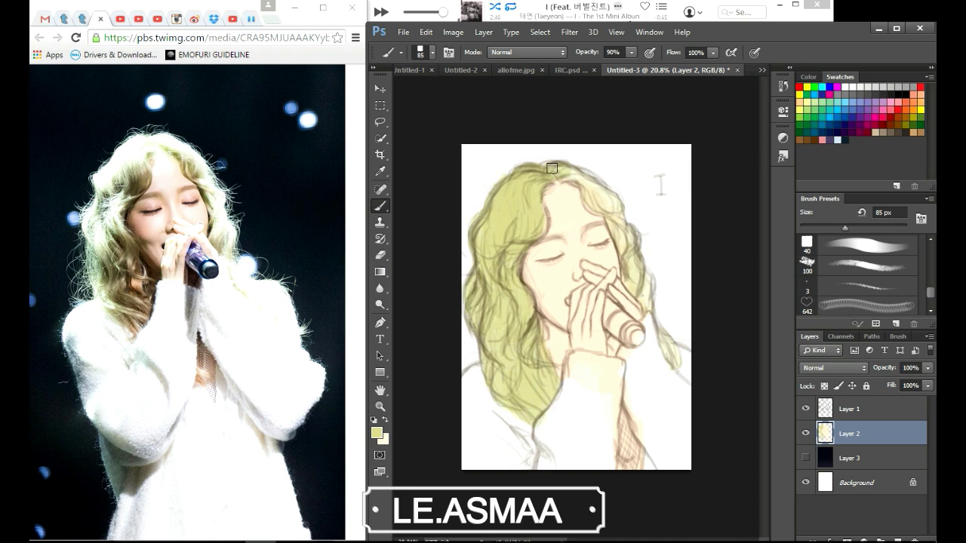
{"action": "left_click_drag", "start_coordinate": [555, 172], "coordinate": [593, 186]}
{"action": "left_click", "coordinate": [635, 234], "text": "alt"}
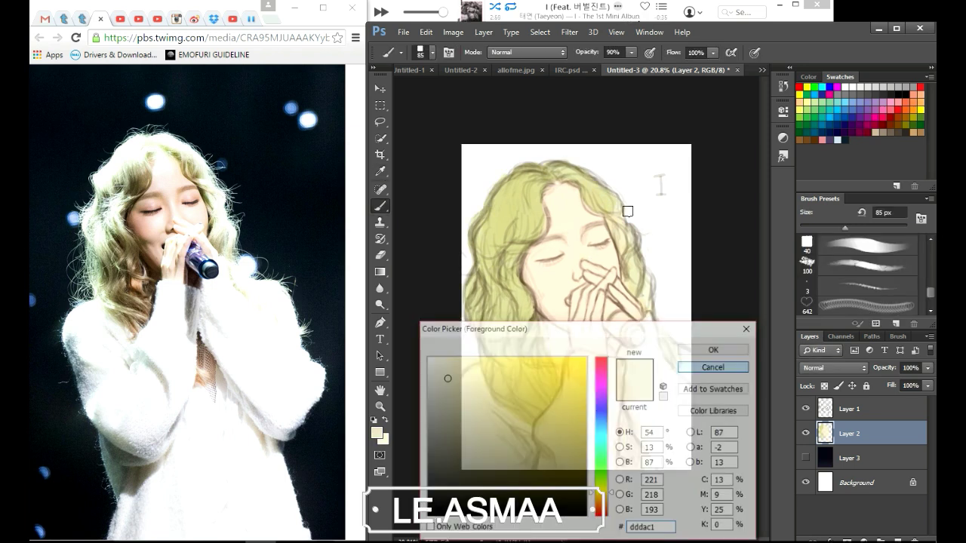
{"action": "left_click_drag", "start_coordinate": [635, 234], "coordinate": [646, 297]}
Paint and even out light beige skin on the face, forehead and cheek.
{"action": "left_click", "coordinate": [805, 458]}
{"action": "left_click", "coordinate": [805, 458]}
{"action": "mouse_move", "coordinate": [570, 272]}
{"action": "left_mouse_down"}
{"action": "mouse_move", "coordinate": [554, 249]}
{"action": "mouse_move", "coordinate": [562, 200]}
{"action": "left_mouse_up"}
{"action": "left_click", "coordinate": [805, 458]}
{"action": "mouse_move", "coordinate": [547, 246]}
{"action": "left_mouse_down"}
{"action": "mouse_move", "coordinate": [549, 302]}
{"action": "mouse_move", "coordinate": [552, 201]}
{"action": "mouse_move", "coordinate": [604, 256]}
{"action": "mouse_move", "coordinate": [551, 264]}
{"action": "mouse_move", "coordinate": [562, 270]}
{"action": "left_mouse_up"}
With a 201 px near-white brush, paint the lower left, neck and sleeve white.
{"action": "left_click_drag", "start_coordinate": [858, 234], "coordinate": [880, 227]}
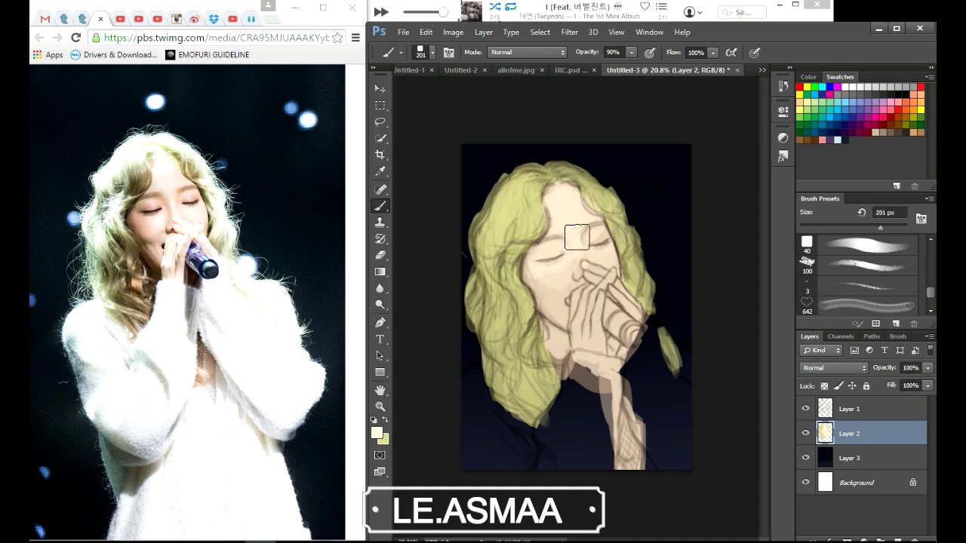
{"action": "left_click", "coordinate": [376, 431]}
{"action": "left_click", "coordinate": [434, 355]}
{"action": "left_click", "coordinate": [712, 348]}
{"action": "mouse_move", "coordinate": [467, 452]}
{"action": "left_mouse_down"}
{"action": "mouse_move", "coordinate": [483, 430]}
{"action": "mouse_move", "coordinate": [505, 449]}
{"action": "left_mouse_up"}
{"action": "mouse_move", "coordinate": [568, 391]}
{"action": "left_mouse_down"}
{"action": "mouse_move", "coordinate": [566, 363]}
{"action": "mouse_move", "coordinate": [557, 381]}
{"action": "mouse_move", "coordinate": [486, 388]}
{"action": "mouse_move", "coordinate": [468, 378]}
{"action": "mouse_move", "coordinate": [537, 453]}
{"action": "left_mouse_up"}
{"action": "key", "text": "x"}
{"action": "left_click_drag", "start_coordinate": [559, 418], "coordinate": [581, 377]}
{"action": "mouse_move", "coordinate": [573, 468]}
{"action": "left_mouse_down"}
{"action": "mouse_move", "coordinate": [596, 355]}
{"action": "mouse_move", "coordinate": [615, 468]}
{"action": "left_mouse_up"}
At 100% opacity, finish the sleeve white along its right edge and down to the bottom.
{"action": "left_click", "coordinate": [630, 52]}
{"action": "left_click_drag", "start_coordinate": [624, 71], "coordinate": [641, 68]}
{"action": "left_click_drag", "start_coordinate": [604, 460], "coordinate": [581, 366]}
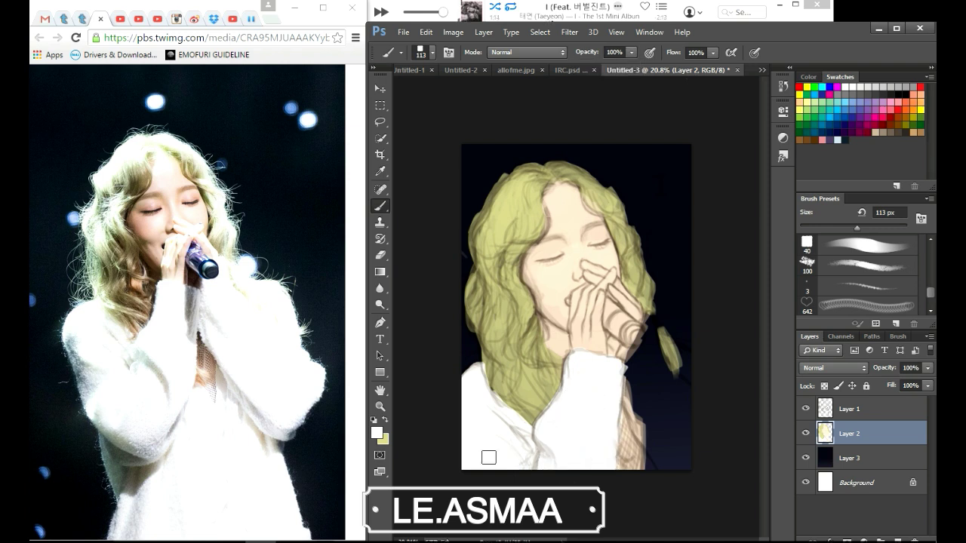
{"action": "left_click", "coordinate": [867, 245]}
{"action": "mouse_move", "coordinate": [633, 417]}
{"action": "left_mouse_down"}
{"action": "mouse_move", "coordinate": [648, 467]}
{"action": "mouse_move", "coordinate": [654, 438]}
{"action": "mouse_move", "coordinate": [631, 389]}
{"action": "mouse_move", "coordinate": [644, 346]}
{"action": "mouse_move", "coordinate": [642, 396]}
{"action": "left_mouse_up"}
{"action": "key", "text": "bracketright"}
{"action": "key", "text": "bracketright"}
{"action": "key", "text": "bracketright"}
{"action": "mouse_move", "coordinate": [664, 347]}
{"action": "left_mouse_down"}
{"action": "mouse_move", "coordinate": [659, 445]}
{"action": "mouse_move", "coordinate": [682, 351]}
{"action": "left_mouse_up"}
{"action": "key", "text": "bracketleft"}
{"action": "key", "text": "bracketleft"}
{"action": "key", "text": "bracketleft"}
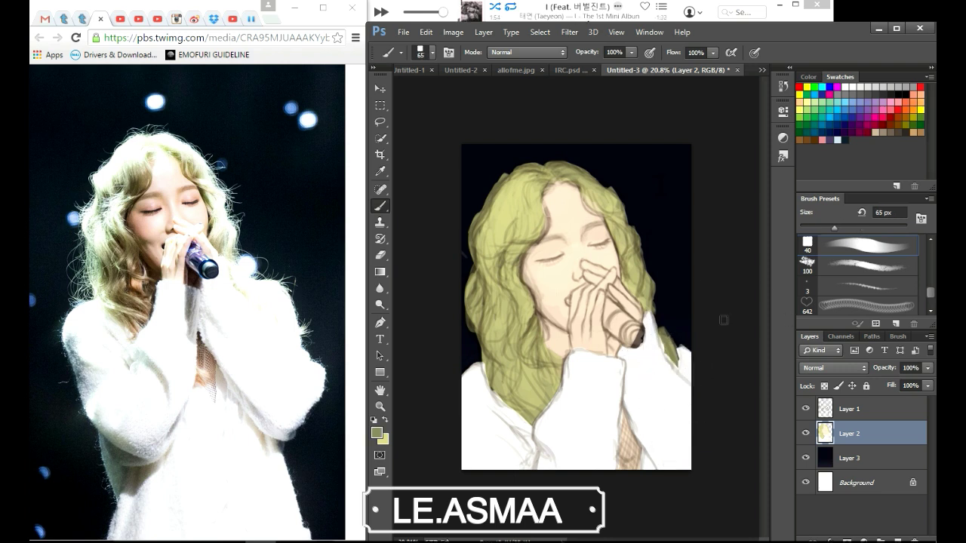
Zoom in and paint the microphone solid black.
{"action": "key", "text": "e"}
{"action": "key", "text": "b"}
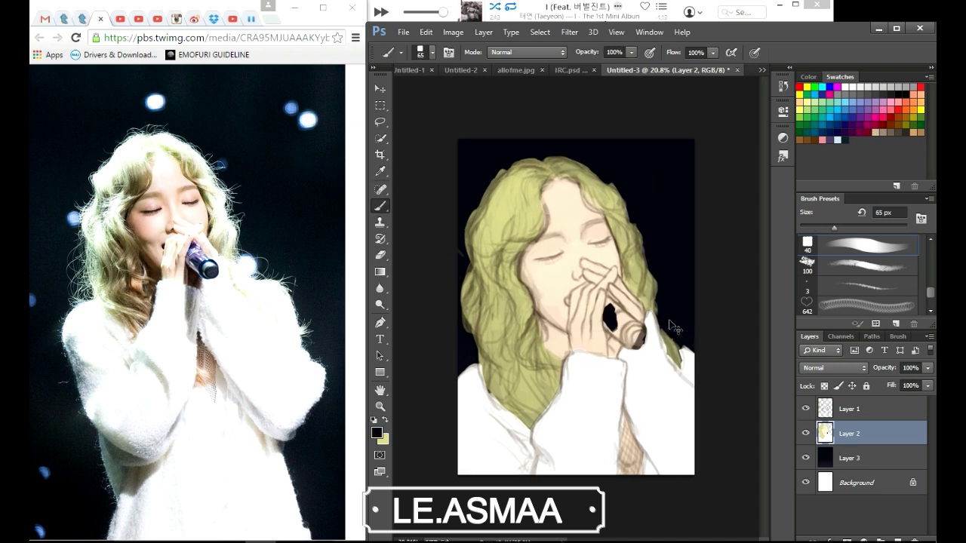
{"action": "key", "text": "ctrl+plus"}
{"action": "key", "text": "ctrl+plus"}
{"action": "mouse_move", "coordinate": [621, 294]}
{"action": "left_mouse_down"}
{"action": "mouse_move", "coordinate": [683, 340]}
{"action": "mouse_move", "coordinate": [654, 365]}
{"action": "left_mouse_up"}
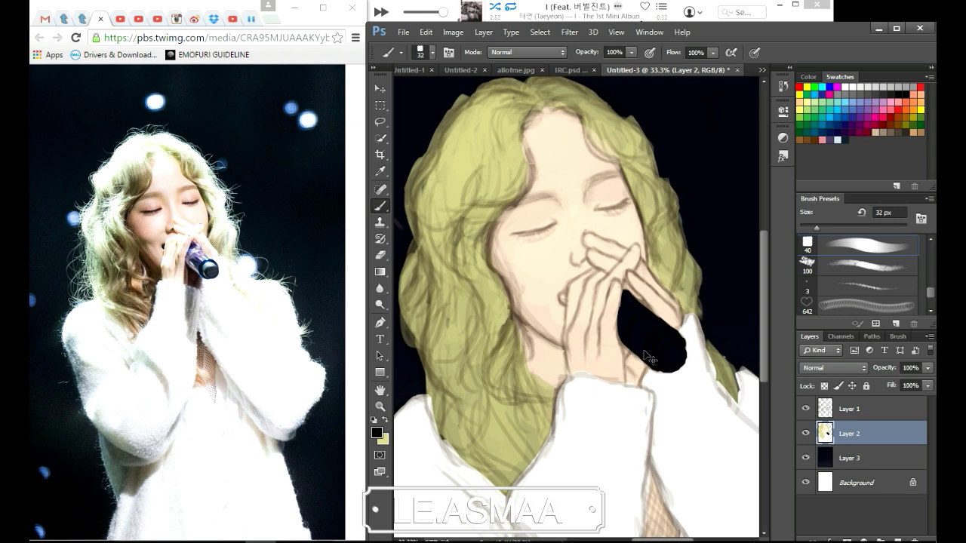
{"action": "key", "text": "ctrl+minus"}
{"action": "key", "text": "ctrl+minus"}
{"action": "key", "text": "ctrl+plus"}
Add Layer 4 above Layer 2 with Multiply blend mode.
{"action": "left_click", "coordinate": [897, 540]}
{"action": "left_click", "coordinate": [834, 367]}
{"action": "left_click", "coordinate": [841, 138]}
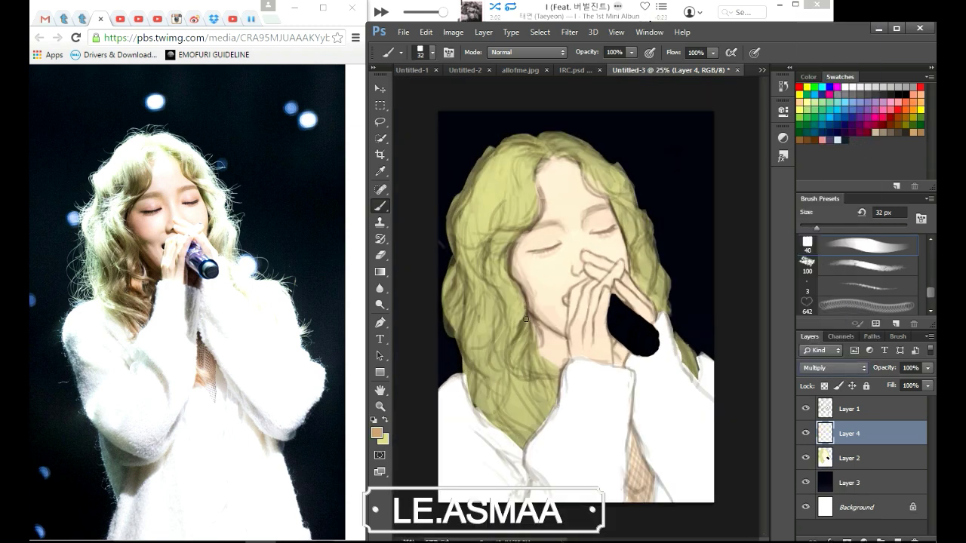
Pick a pink-mauve shading colour and save it as a named swatch.
{"action": "left_click", "coordinate": [376, 432]}
{"action": "left_click", "coordinate": [472, 395]}
{"action": "left_click", "coordinate": [712, 347]}
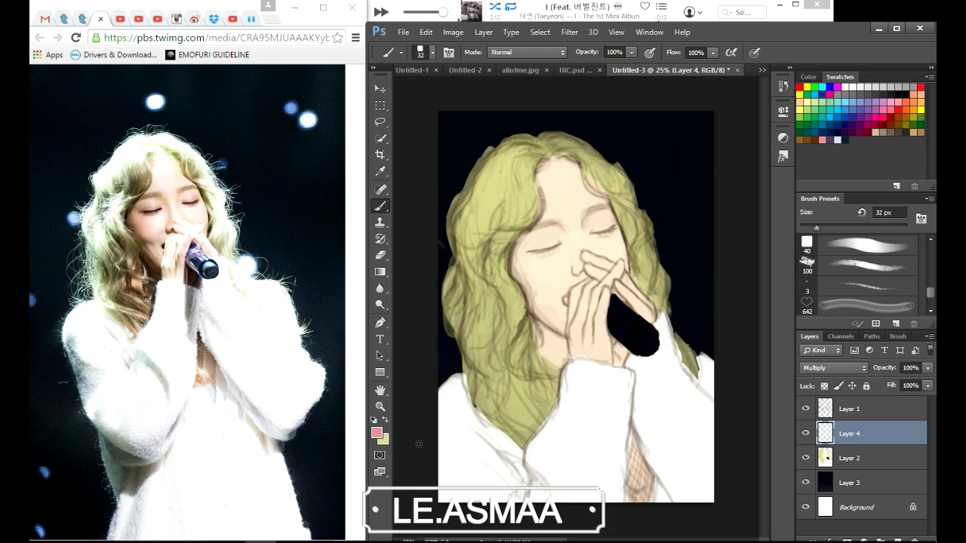
{"action": "left_click", "coordinate": [376, 433]}
{"action": "left_click", "coordinate": [711, 347]}
{"action": "left_click", "coordinate": [868, 140]}
{"action": "left_click", "coordinate": [599, 185]}
{"action": "right_click", "coordinate": [828, 138]}
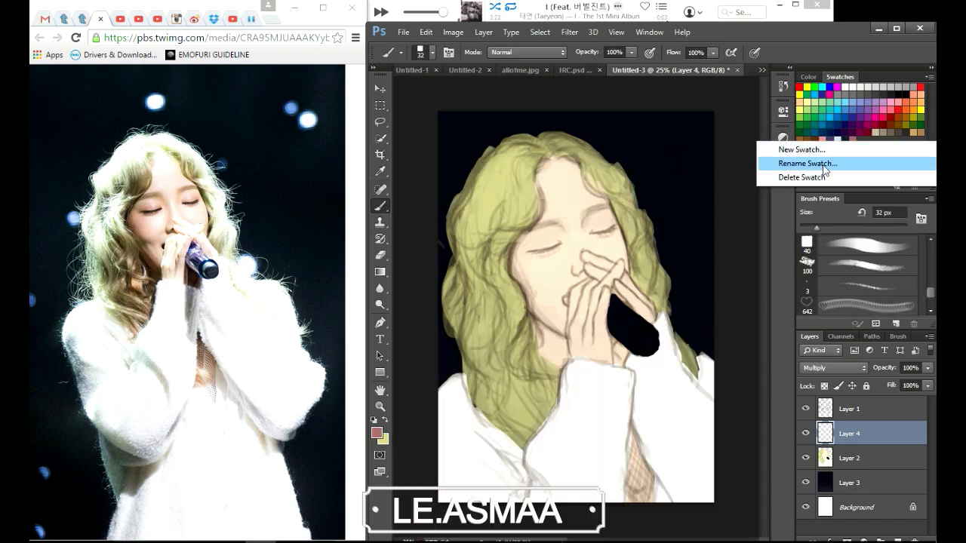
{"action": "left_click", "coordinate": [825, 164]}
{"action": "key", "text": "Return"}
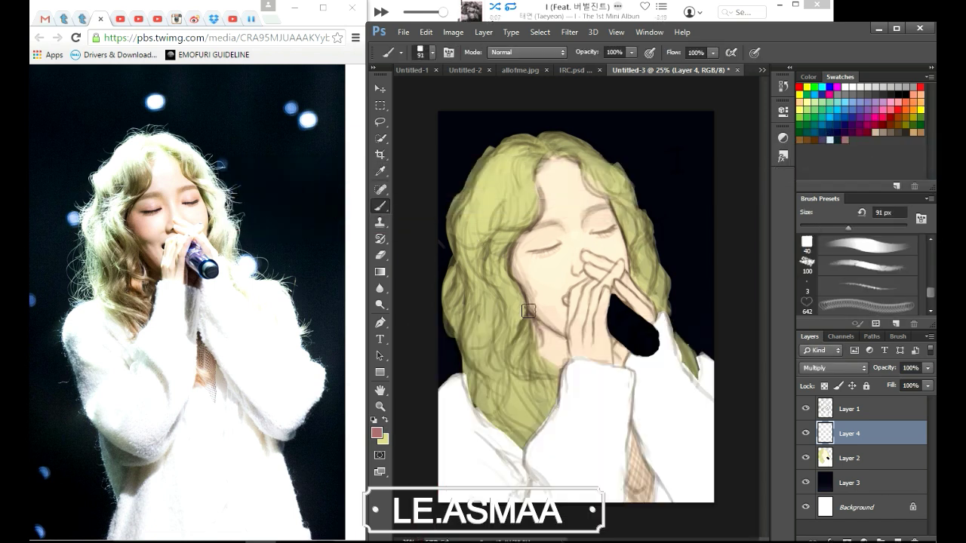
Shade pink under the chin and neck, near the hand and microphone, and over the mesh.
{"action": "left_click_drag", "start_coordinate": [528, 311], "coordinate": [559, 361]}
{"action": "left_click_drag", "start_coordinate": [619, 325], "coordinate": [639, 313]}
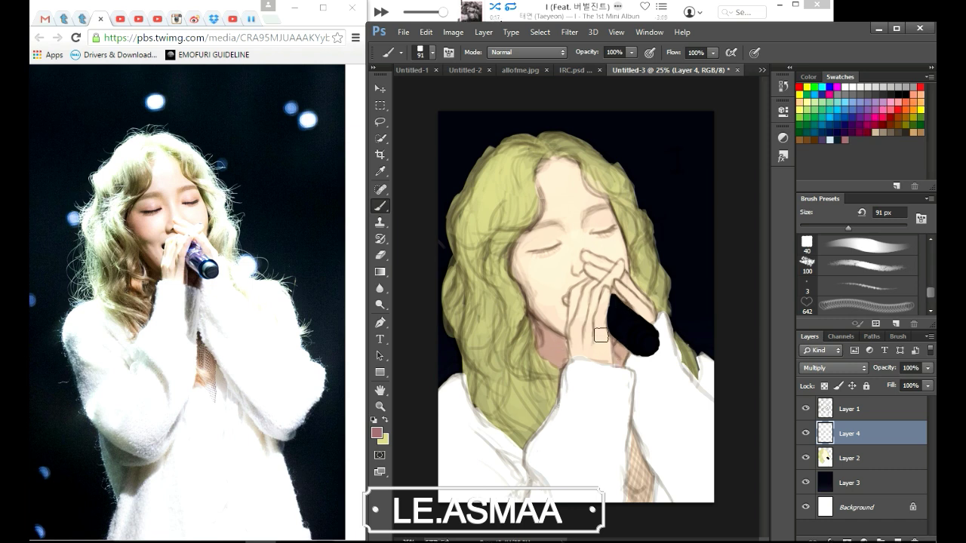
{"action": "left_click_drag", "start_coordinate": [632, 437], "coordinate": [641, 500]}
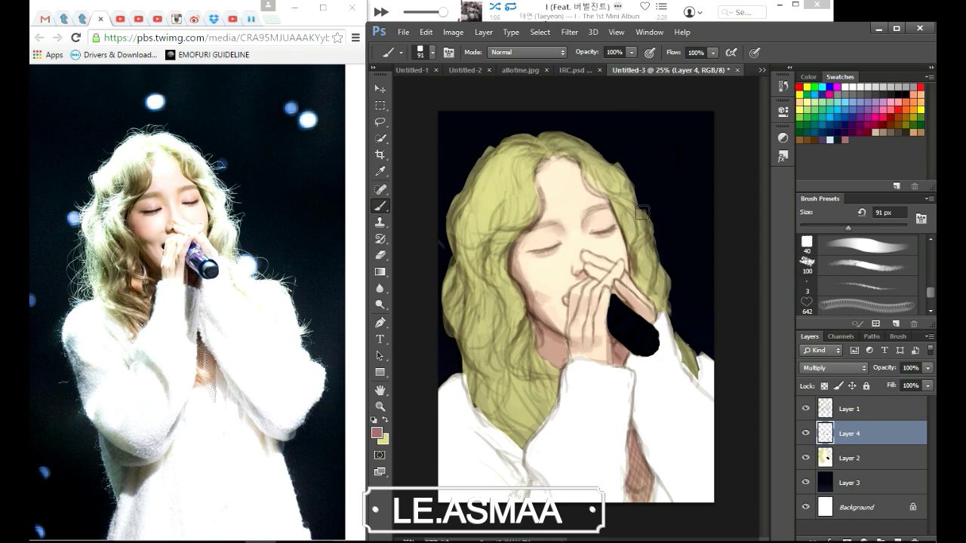
Set black as the painting colour, shrink the brush to 22 px and return to Layer 4.
{"action": "key", "text": "e"}
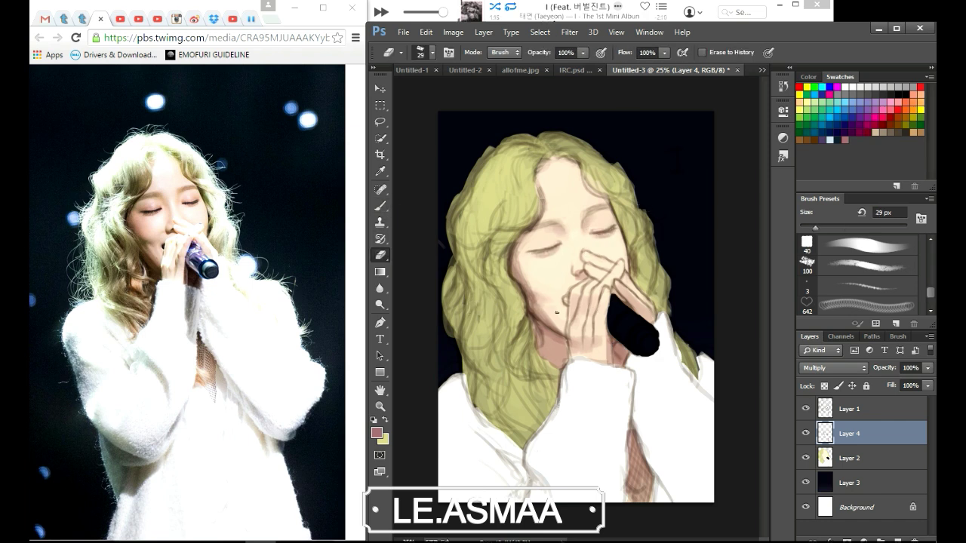
{"action": "left_click", "coordinate": [380, 205]}
{"action": "key", "text": "alt+]"}
{"action": "key", "text": "x"}
{"action": "left_click", "coordinate": [376, 432]}
{"action": "left_click", "coordinate": [427, 515]}
{"action": "left_click", "coordinate": [701, 347]}
{"action": "key", "text": "comma"}
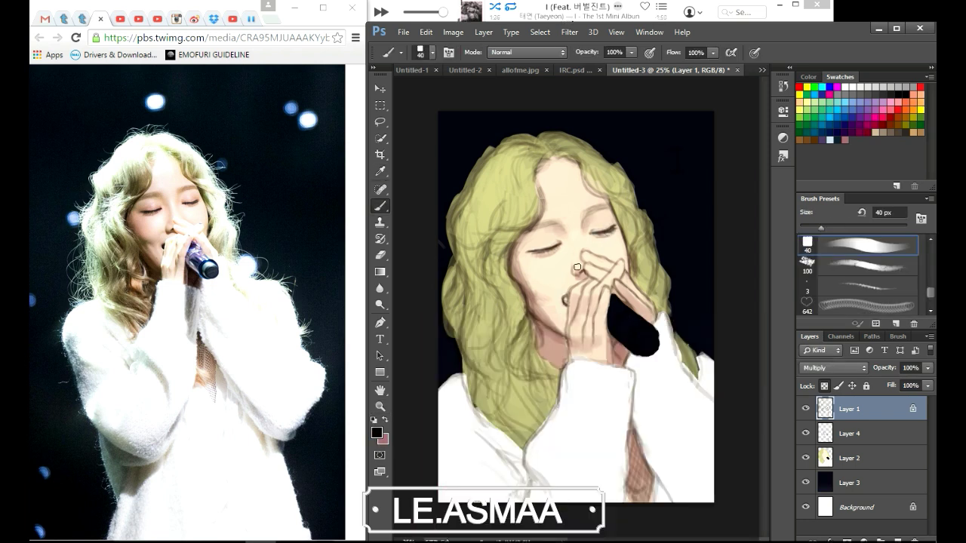
{"action": "left_click", "coordinate": [826, 456]}
{"action": "key", "text": "bracketleft"}
{"action": "key", "text": "bracketleft"}
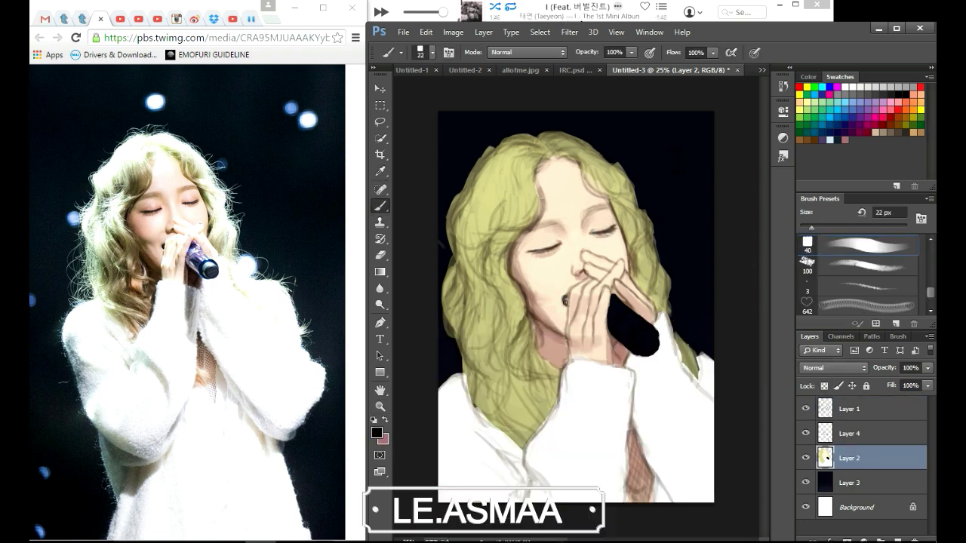
{"action": "key", "text": "alt+bracketright"}
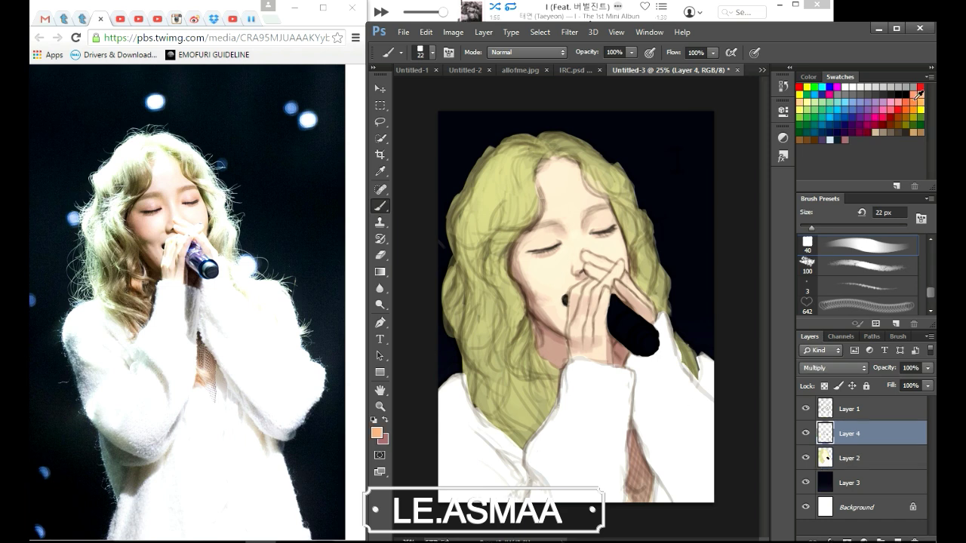
Tilt and straighten the canvas view, then select the 100 px soft brush.
{"action": "left_click_drag", "start_coordinate": [608, 232], "coordinate": [461, 168]}
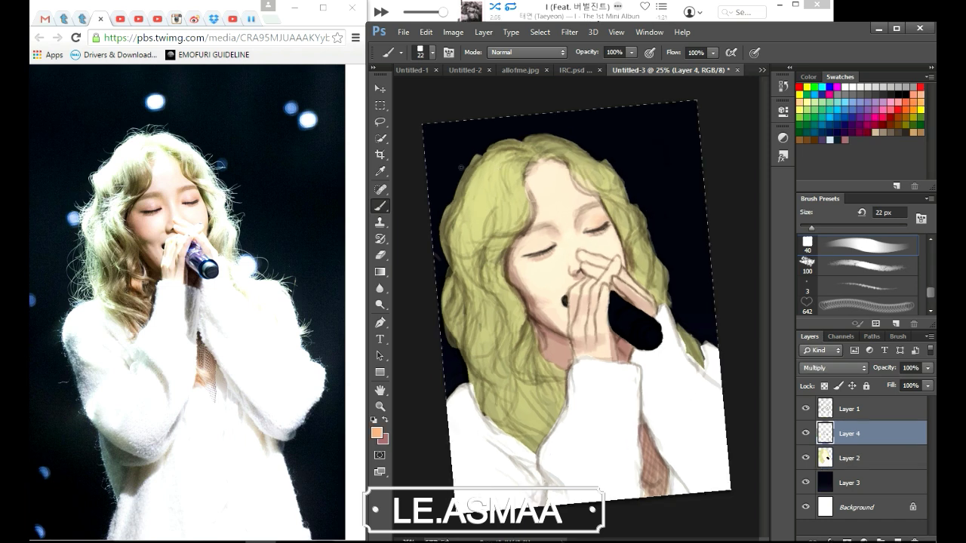
{"action": "key", "text": "Escape"}
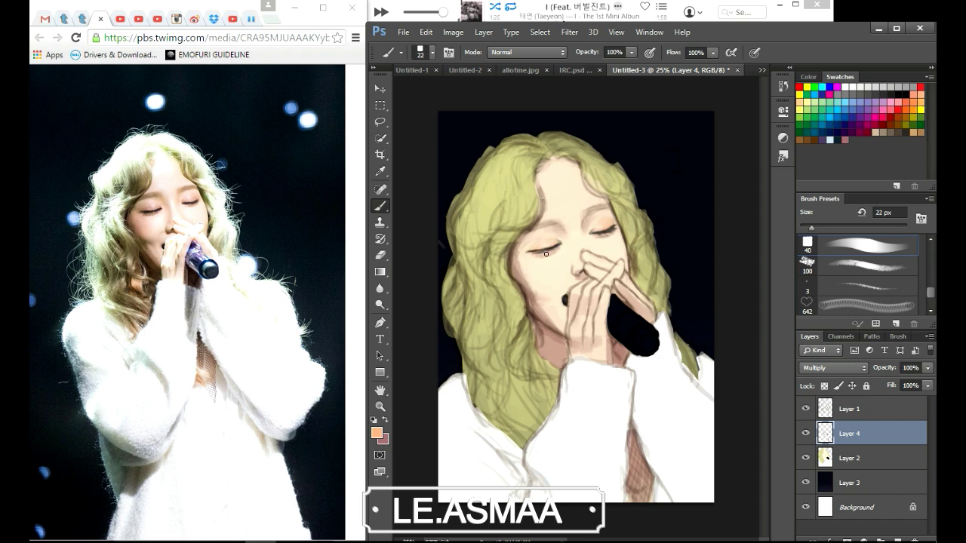
{"action": "left_click", "coordinate": [838, 266]}
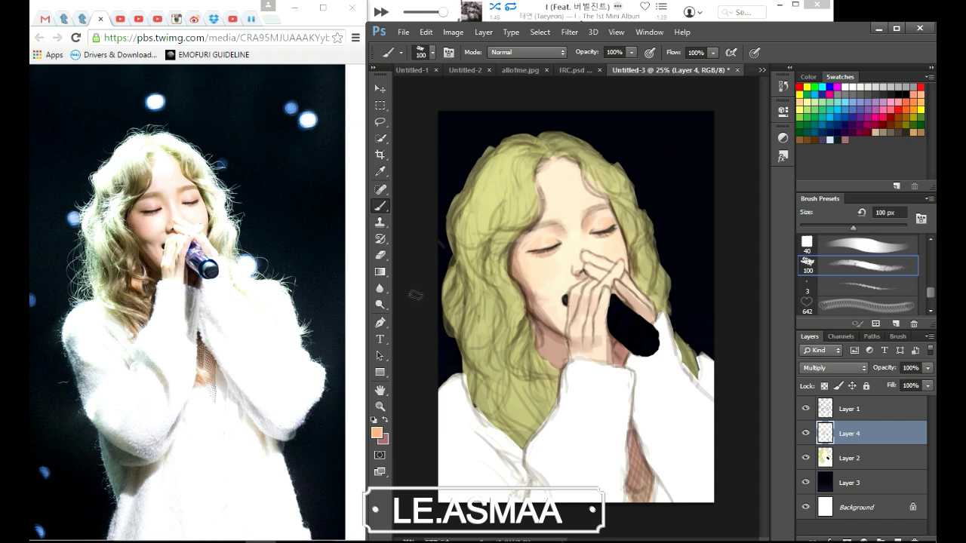
{"action": "key", "text": "e"}
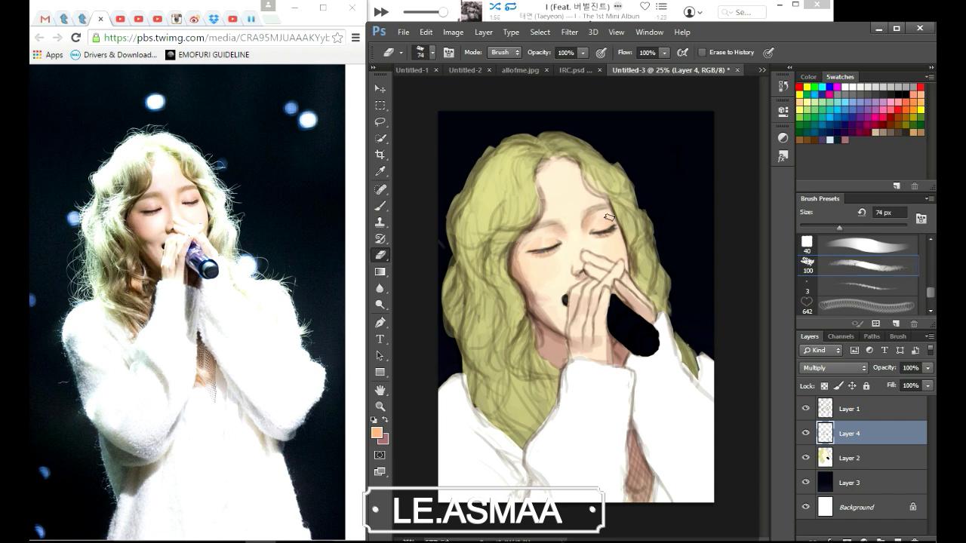
{"action": "key", "text": "b"}
Pick a darker brown and set a 93 px brush on Multiply Layer 4.
{"action": "key", "text": "alt+bracketleft"}
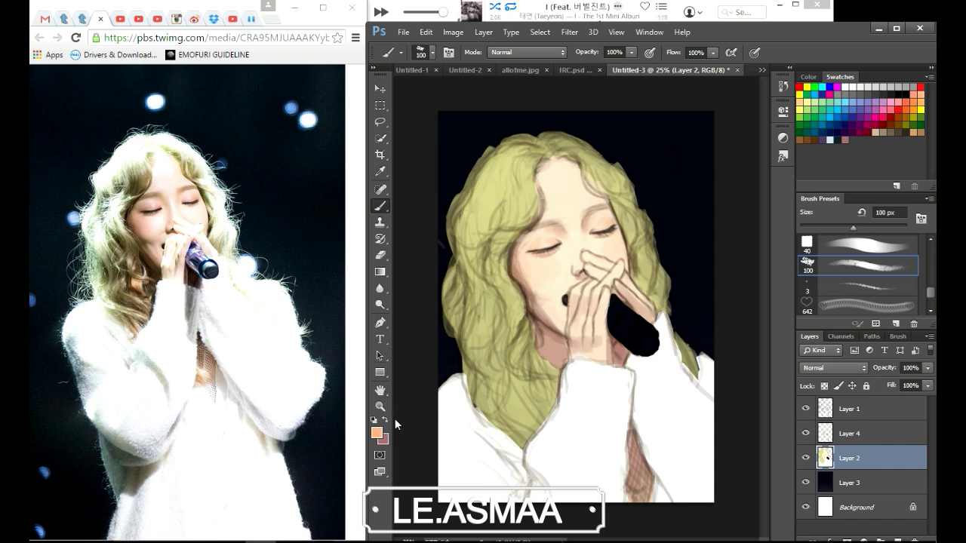
{"action": "key", "text": "bracketleft"}
{"action": "key", "text": "bracketleft"}
{"action": "key", "text": "bracketleft"}
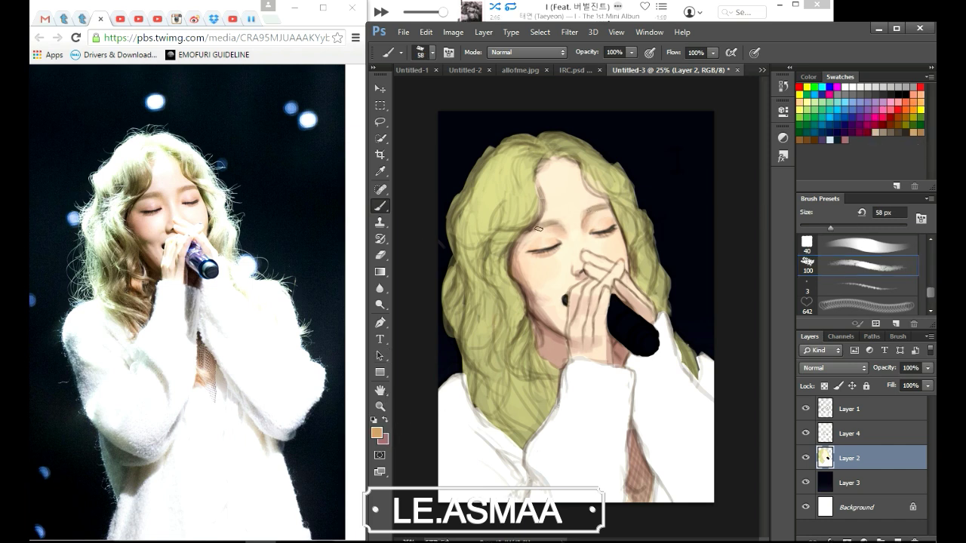
{"action": "left_click", "coordinate": [514, 203], "text": "alt"}
{"action": "key", "text": "bracketright"}
{"action": "key", "text": "bracketright"}
{"action": "key", "text": "bracketright"}
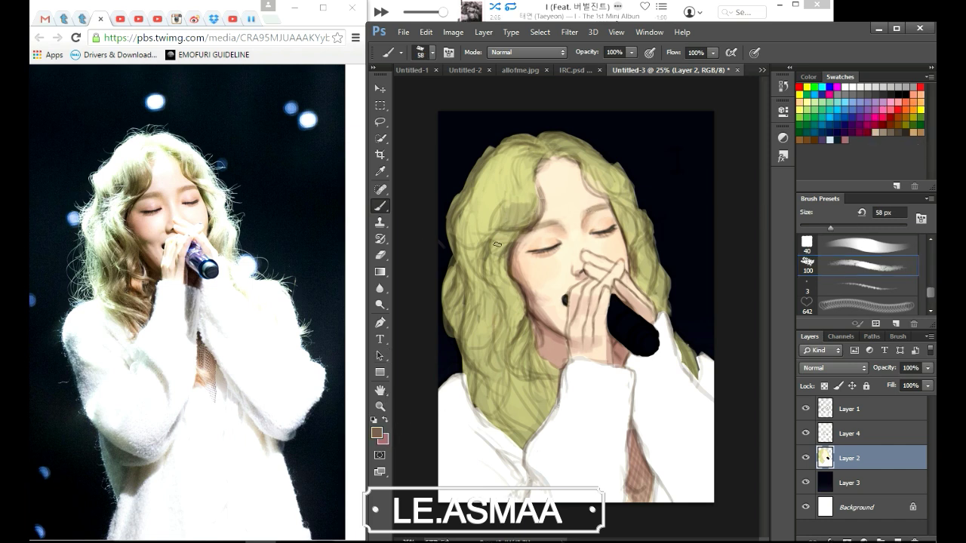
{"action": "key", "text": "alt+bracketright"}
Paint olive shadow strokes down the left hair and lower lengths, shrinking the brush to 44 px.
{"action": "left_click_drag", "start_coordinate": [477, 205], "coordinate": [514, 231]}
{"action": "mouse_move", "coordinate": [481, 308]}
{"action": "left_mouse_down"}
{"action": "mouse_move", "coordinate": [498, 279]}
{"action": "mouse_move", "coordinate": [489, 276]}
{"action": "left_mouse_up"}
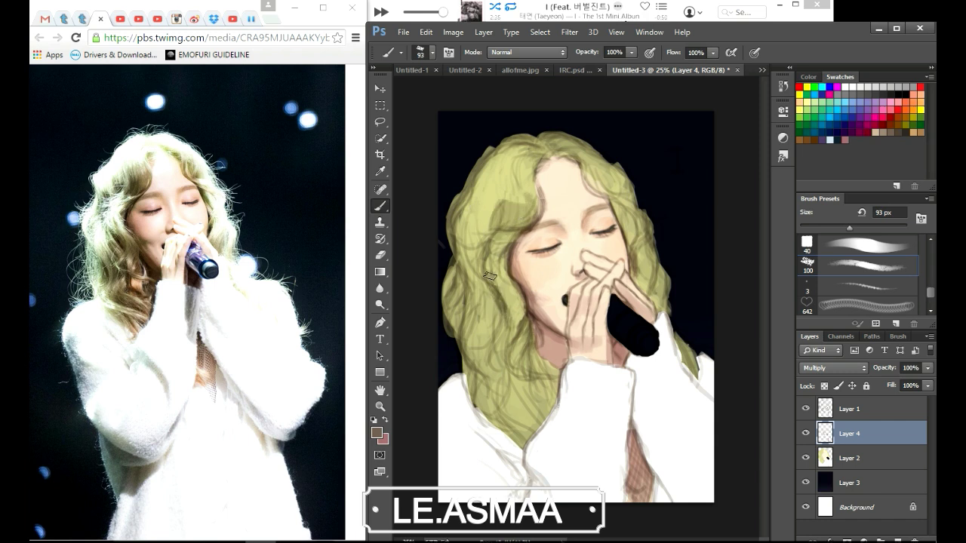
{"action": "left_click_drag", "start_coordinate": [484, 340], "coordinate": [491, 408]}
{"action": "key", "text": "bracketleft"}
{"action": "key", "text": "bracketleft"}
{"action": "key", "text": "bracketleft"}
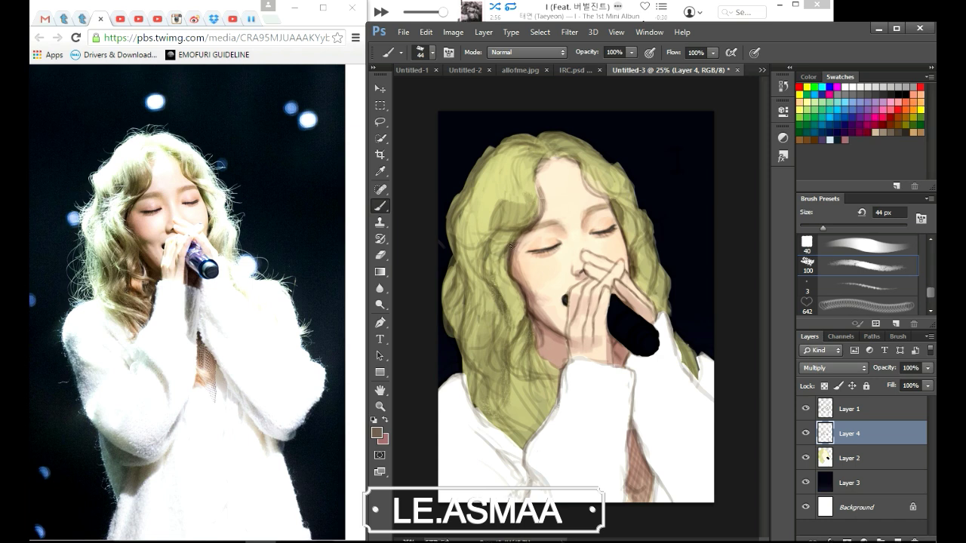
{"action": "left_click_drag", "start_coordinate": [480, 348], "coordinate": [507, 404]}
{"action": "left_click_drag", "start_coordinate": [542, 349], "coordinate": [530, 408]}
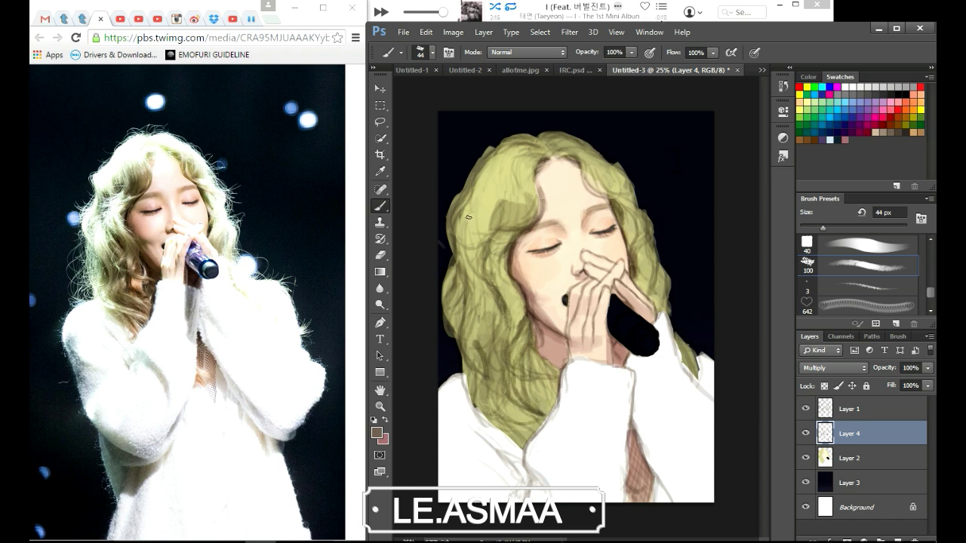
Add Layer 5 above Layer 4, set it to Screen blending, and use white paint.
{"action": "left_click", "coordinate": [897, 539]}
{"action": "left_click", "coordinate": [376, 433]}
{"action": "left_click", "coordinate": [427, 360]}
{"action": "left_click", "coordinate": [715, 347]}
{"action": "left_click", "coordinate": [833, 368]}
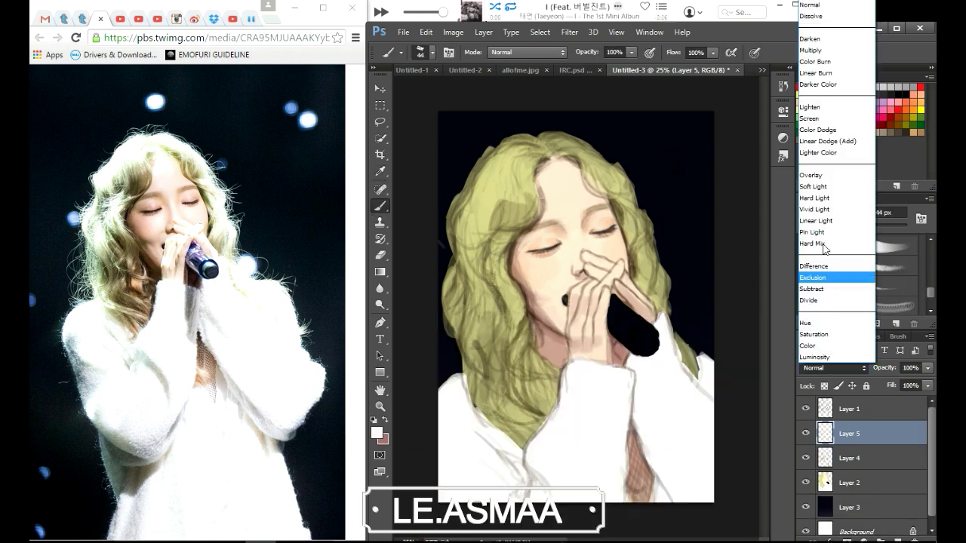
{"action": "left_click", "coordinate": [826, 181]}
{"action": "left_click", "coordinate": [829, 368]}
{"action": "left_click", "coordinate": [828, 368]}
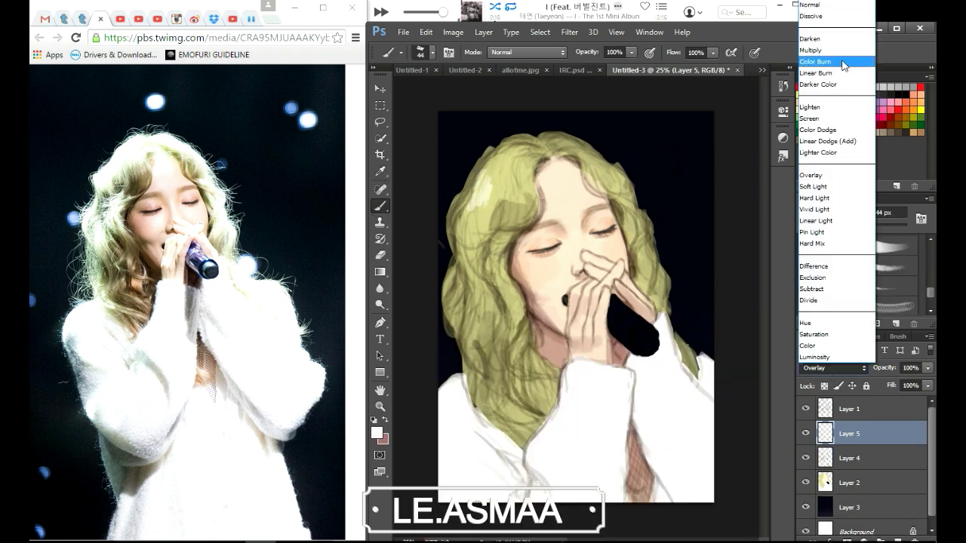
{"action": "left_click", "coordinate": [826, 106]}
Brush white highlights over the top-left and left side of the hair at 106 px.
{"action": "key", "text": "e"}
{"action": "key", "text": "b"}
{"action": "mouse_move", "coordinate": [537, 138]}
{"action": "left_mouse_down"}
{"action": "mouse_move", "coordinate": [501, 146]}
{"action": "mouse_move", "coordinate": [479, 170]}
{"action": "mouse_move", "coordinate": [515, 158]}
{"action": "mouse_move", "coordinate": [521, 178]}
{"action": "mouse_move", "coordinate": [468, 190]}
{"action": "mouse_move", "coordinate": [445, 242]}
{"action": "left_mouse_up"}
{"action": "key", "text": "bracketright"}
{"action": "key", "text": "bracketright"}
{"action": "key", "text": "bracketright"}
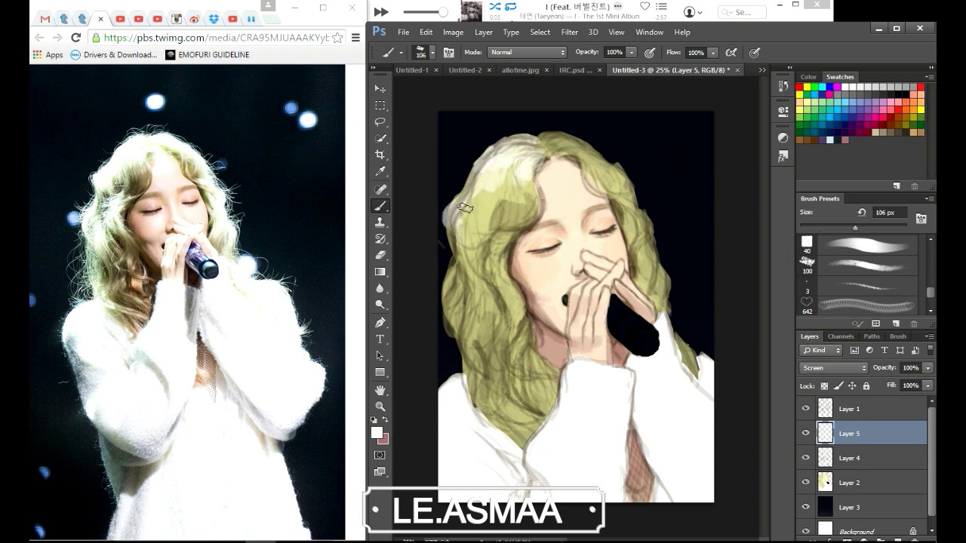
{"action": "left_click_drag", "start_coordinate": [529, 170], "coordinate": [483, 219]}
{"action": "left_click_drag", "start_coordinate": [500, 257], "coordinate": [487, 302]}
{"action": "left_click_drag", "start_coordinate": [471, 234], "coordinate": [446, 305]}
{"action": "mouse_move", "coordinate": [445, 265]}
{"action": "left_mouse_down"}
{"action": "mouse_move", "coordinate": [483, 336]}
{"action": "mouse_move", "coordinate": [483, 423]}
{"action": "left_mouse_up"}
Brighten the top and right side of the hair, adding 52 px strands near the hand.
{"action": "mouse_move", "coordinate": [537, 134]}
{"action": "left_mouse_down"}
{"action": "mouse_move", "coordinate": [589, 155]}
{"action": "mouse_move", "coordinate": [620, 185]}
{"action": "mouse_move", "coordinate": [653, 246]}
{"action": "mouse_move", "coordinate": [642, 283]}
{"action": "mouse_move", "coordinate": [664, 302]}
{"action": "left_mouse_up"}
{"action": "key", "text": "bracketleft"}
{"action": "key", "text": "bracketleft"}
{"action": "key", "text": "bracketleft"}
{"action": "left_click_drag", "start_coordinate": [679, 340], "coordinate": [692, 368]}
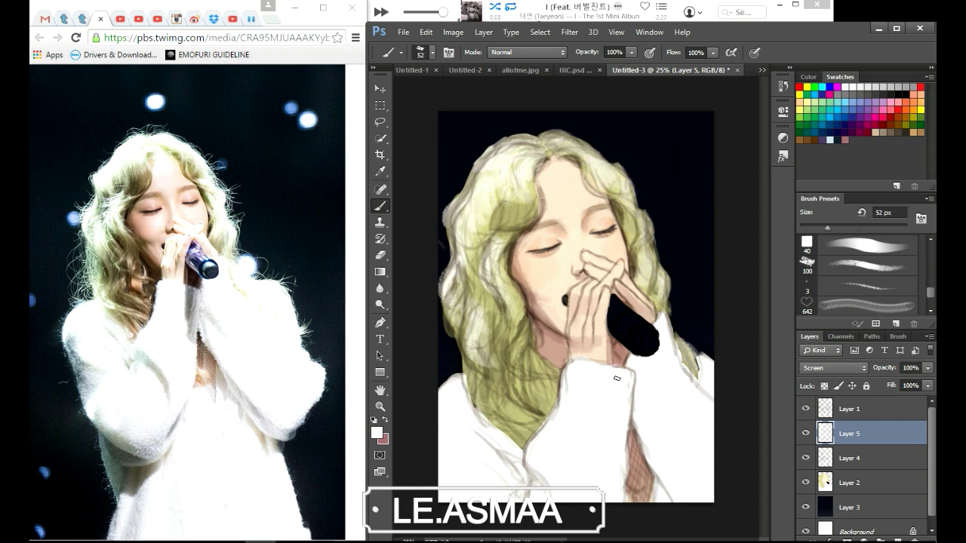
{"action": "left_click", "coordinate": [140, 194]}
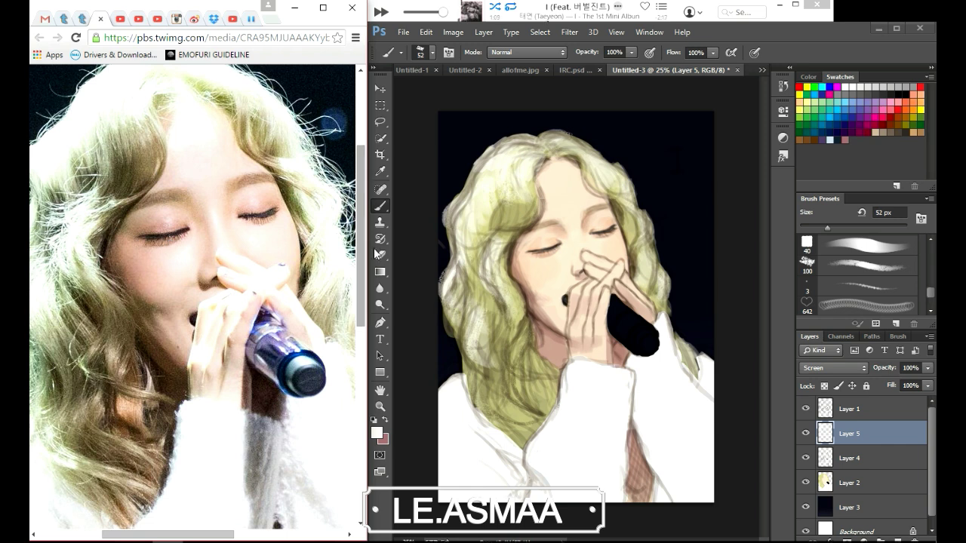
{"action": "left_click", "coordinate": [588, 267], "text": "ctrl"}
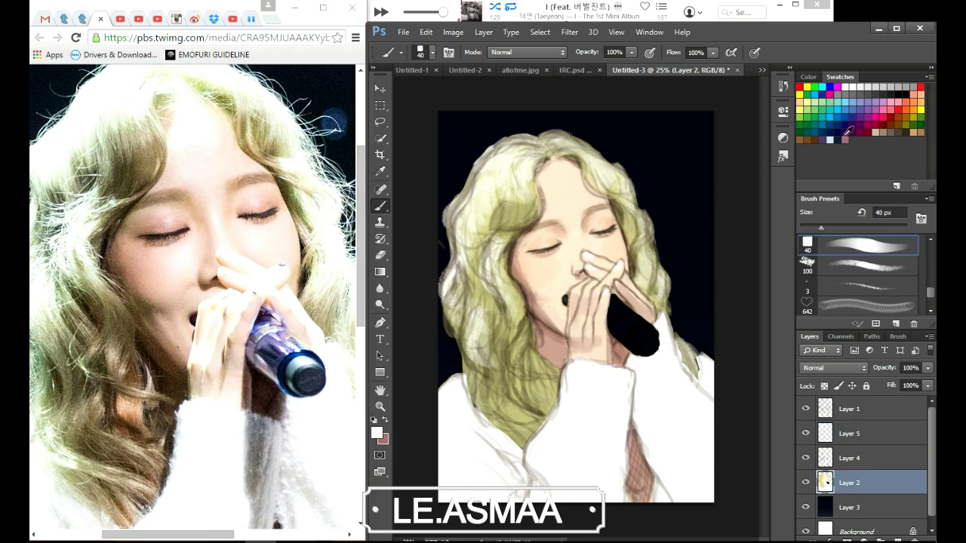
Set a 20 px brush with a dark navy paint colour for the nails.
{"action": "left_click_drag", "start_coordinate": [821, 228], "coordinate": [811, 228]}
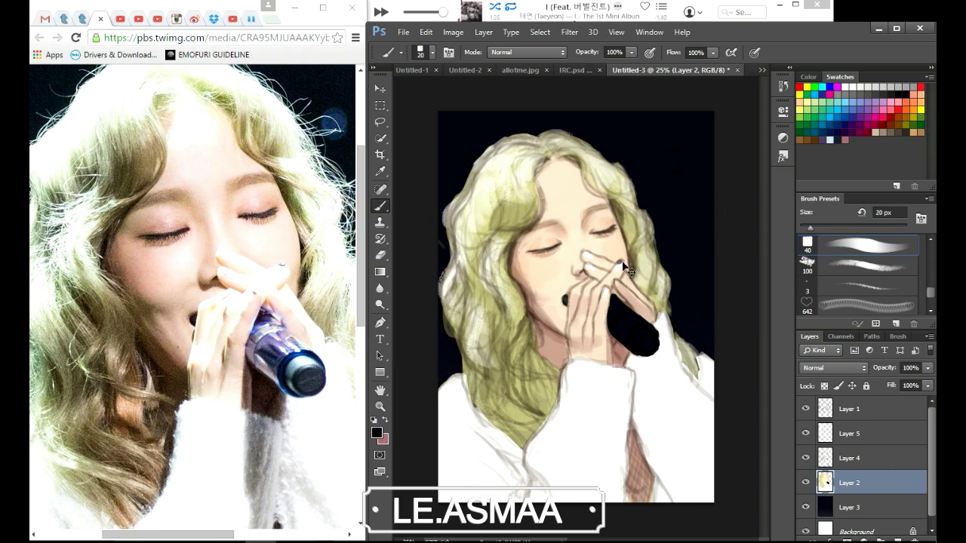
{"action": "left_click", "coordinate": [376, 433]}
{"action": "left_click", "coordinate": [507, 440]}
{"action": "left_click", "coordinate": [711, 350]}
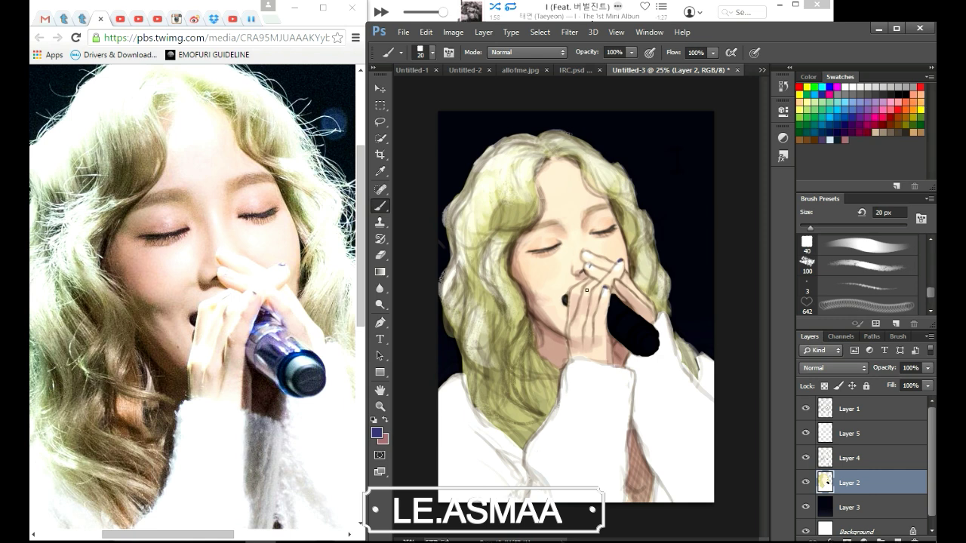
Paint white over the fingers on Layer 5 and move Layer 5 to the top of the stack.
{"action": "left_click", "coordinate": [830, 432]}
{"action": "left_click", "coordinate": [480, 465], "text": "alt"}
{"action": "left_click_drag", "start_coordinate": [613, 266], "coordinate": [594, 297]}
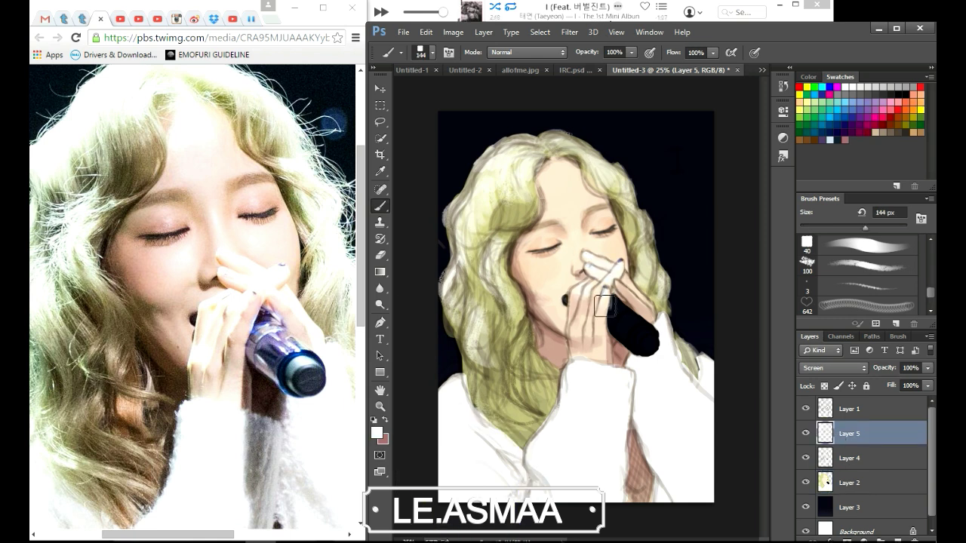
{"action": "key", "text": "bracketleft"}
{"action": "key", "text": "bracketleft"}
{"action": "key", "text": "bracketleft"}
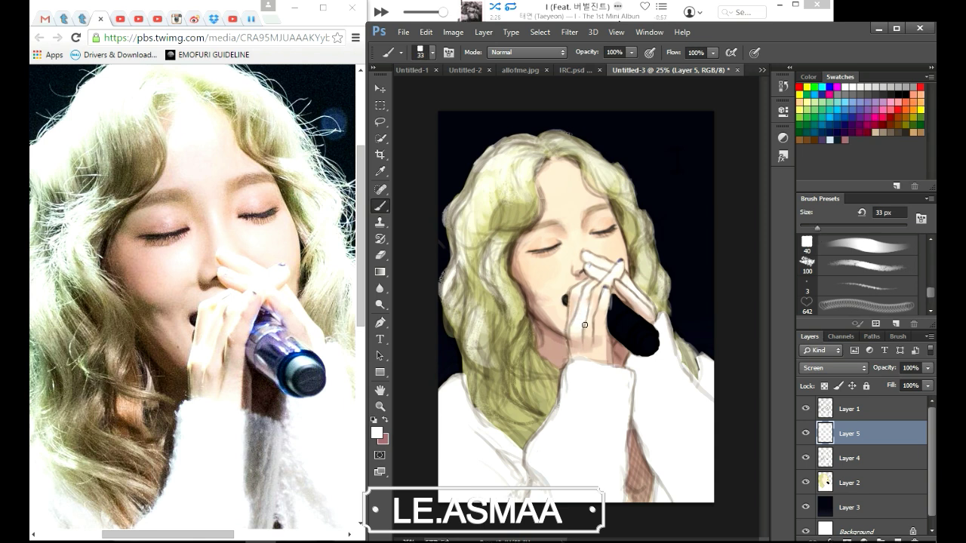
{"action": "left_click_drag", "start_coordinate": [849, 458], "coordinate": [849, 402]}
{"action": "left_click_drag", "start_coordinate": [849, 458], "coordinate": [849, 402]}
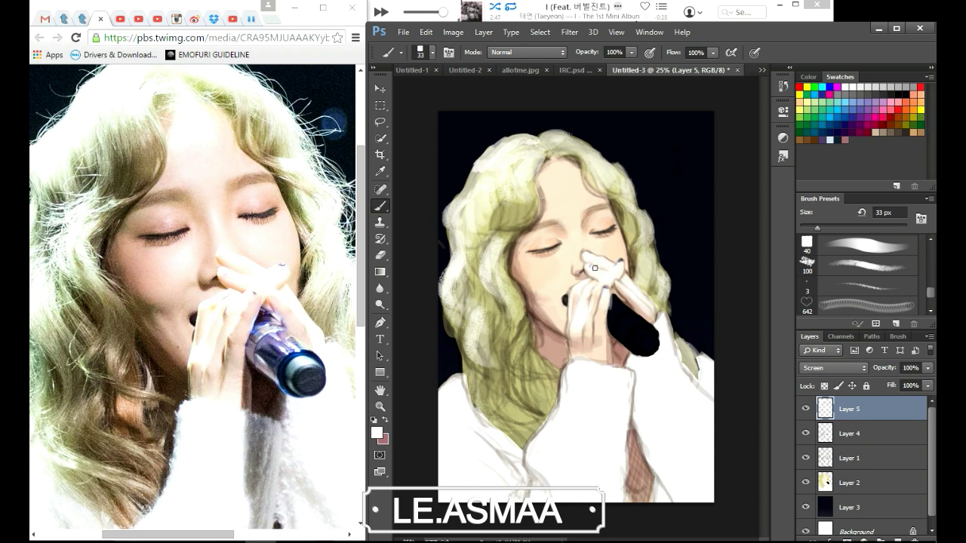
Pick a tan skin colour on Layer 4, then return to white on Layer 5.
{"action": "key", "text": "e"}
{"action": "left_click", "coordinate": [831, 434]}
{"action": "left_click", "coordinate": [908, 102]}
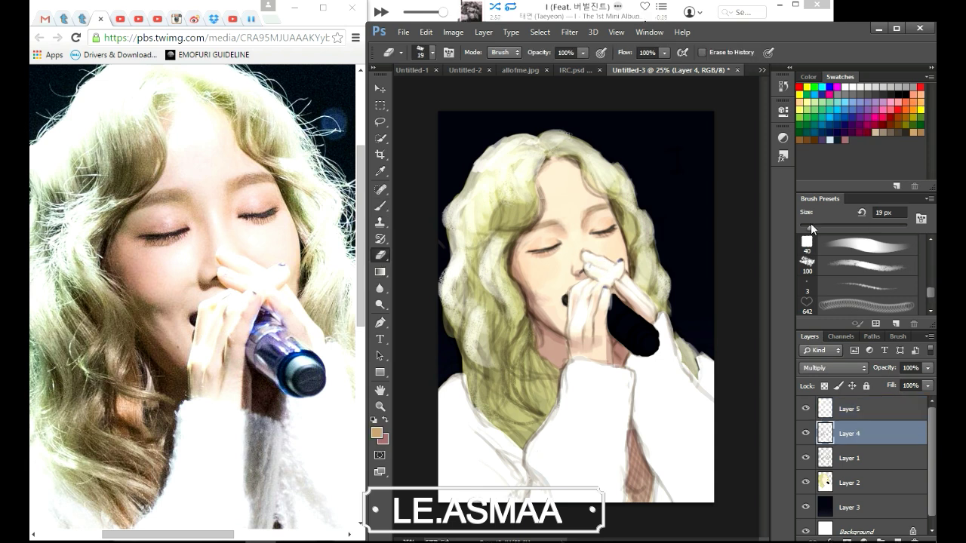
{"action": "key", "text": "b"}
{"action": "key", "text": "alt+bracketright"}
{"action": "key", "text": "alt+bracketleft"}
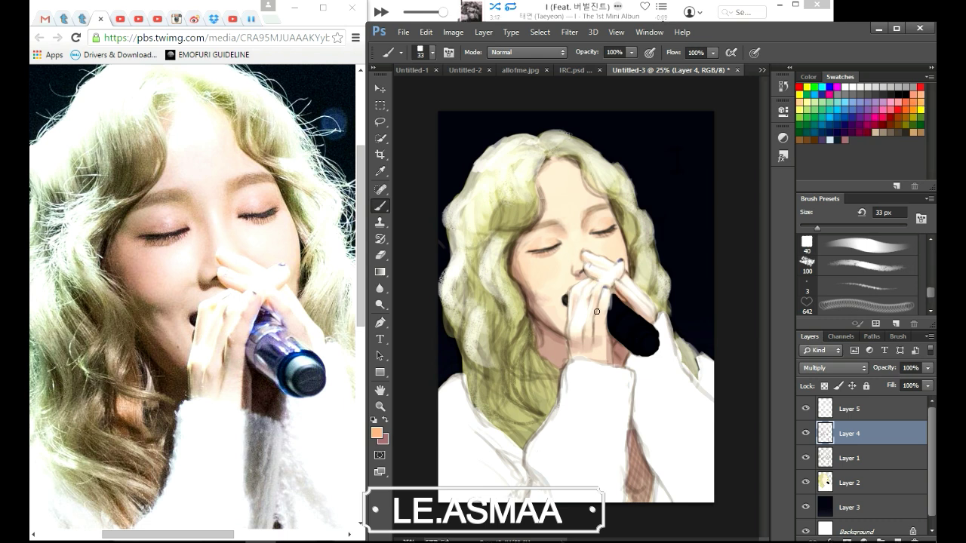
{"action": "key", "text": "alt+bracketright"}
{"action": "left_click", "coordinate": [489, 430], "text": "alt"}
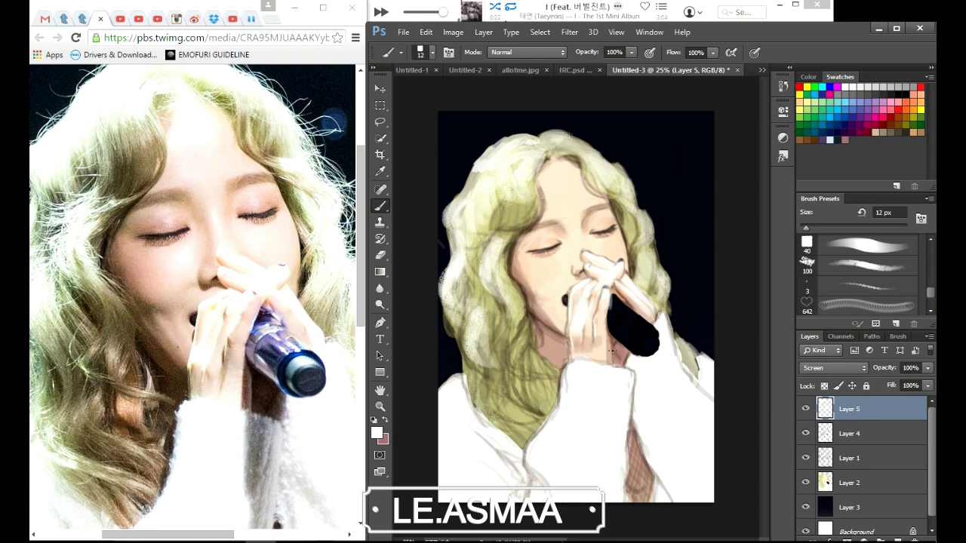
Switch to the 100 px soft brush and pick dark blue on Layer 2.
{"action": "key", "text": "e"}
{"action": "key", "text": "b"}
{"action": "key", "text": "period"}
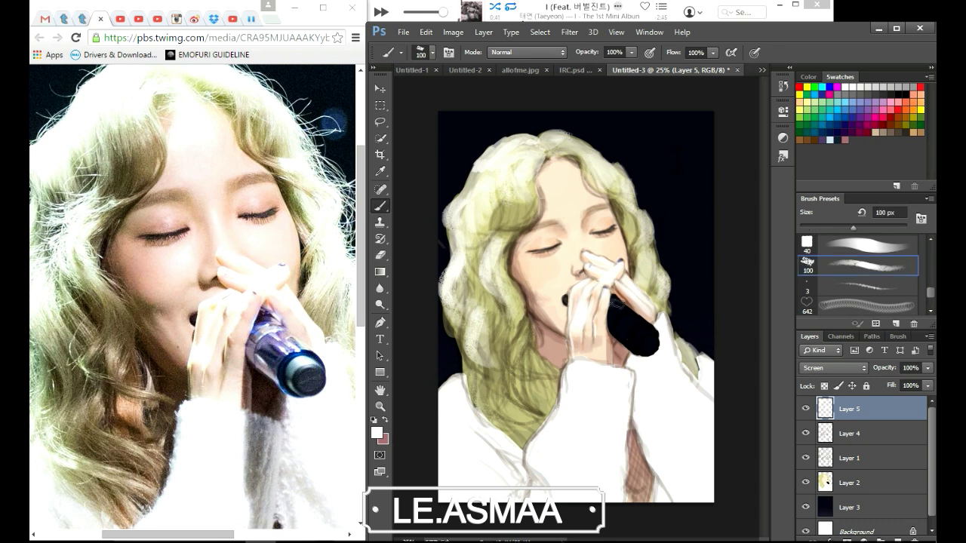
{"action": "left_click", "coordinate": [479, 375], "text": "ctrl"}
{"action": "left_click", "coordinate": [835, 120]}
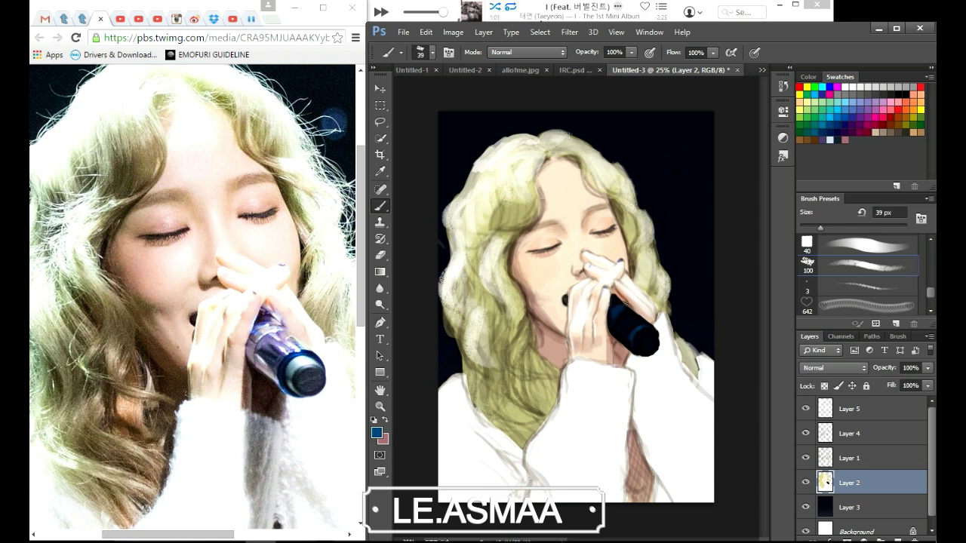
Paint light blue and white highlights along the microphone on Layer 5 at 77 px.
{"action": "left_click", "coordinate": [830, 406]}
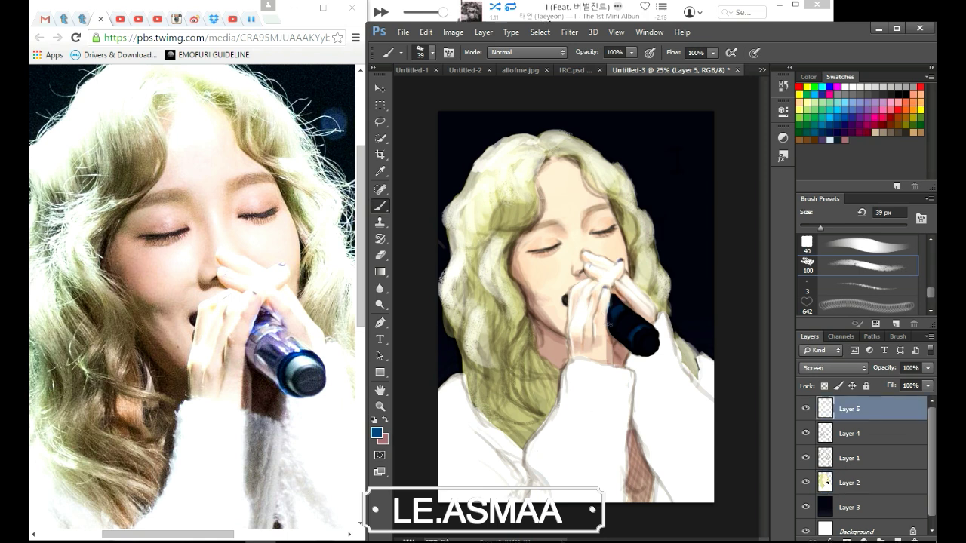
{"action": "left_click", "coordinate": [376, 434]}
{"action": "left_click", "coordinate": [712, 344]}
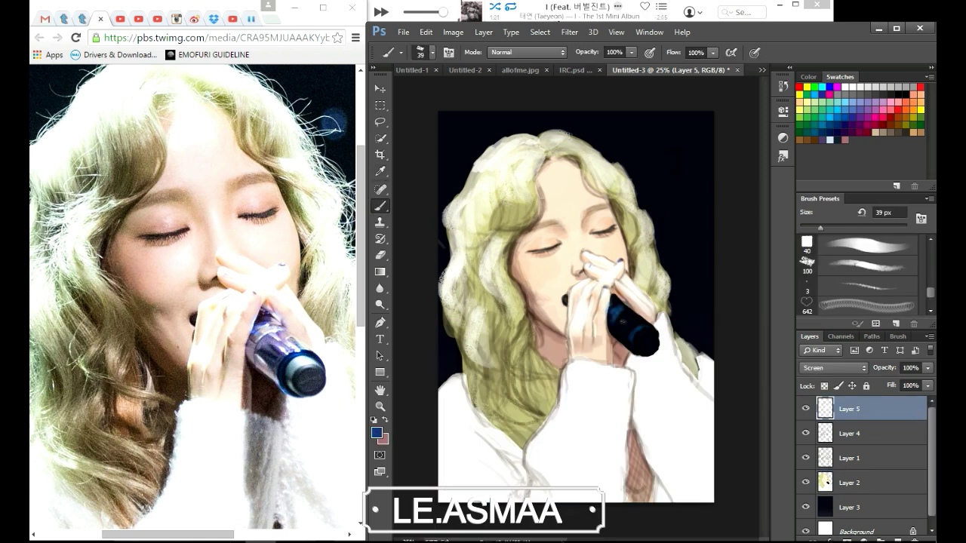
{"action": "left_click_drag", "start_coordinate": [619, 336], "coordinate": [643, 317]}
{"action": "key", "text": "x"}
{"action": "key", "text": "bracketleft"}
{"action": "key", "text": "bracketleft"}
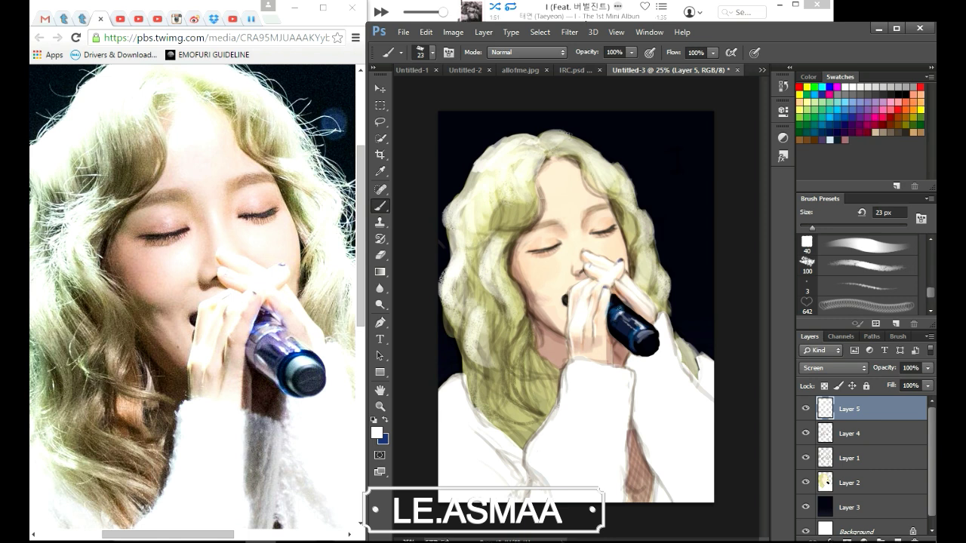
{"action": "key", "text": "bracketright"}
{"action": "key", "text": "bracketright"}
{"action": "key", "text": "bracketright"}
{"action": "left_click_drag", "start_coordinate": [655, 342], "coordinate": [638, 352]}
Select the base hair layer and hide Layer 5 to check the base colours.
{"action": "key", "text": "e"}
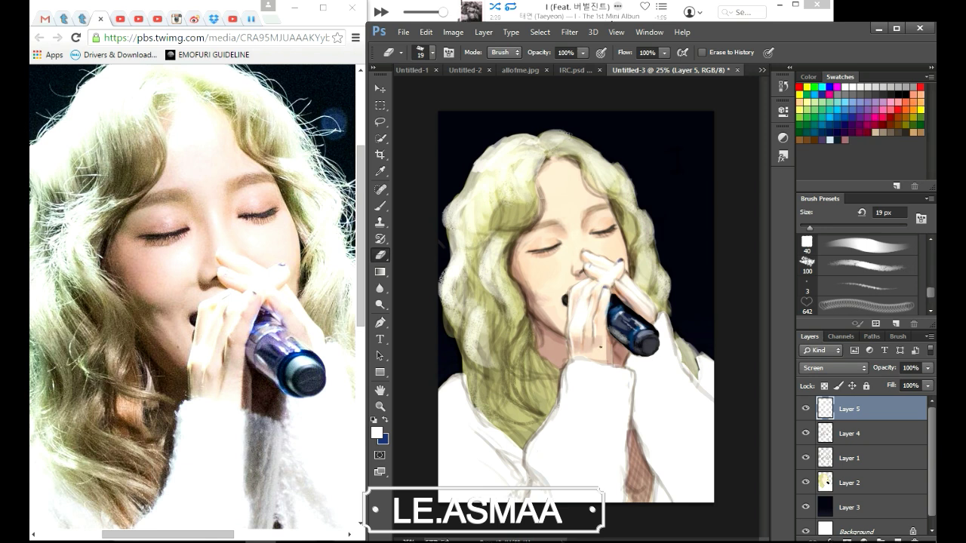
{"action": "left_click", "coordinate": [849, 482]}
{"action": "key", "text": "b"}
{"action": "left_click", "coordinate": [805, 408]}
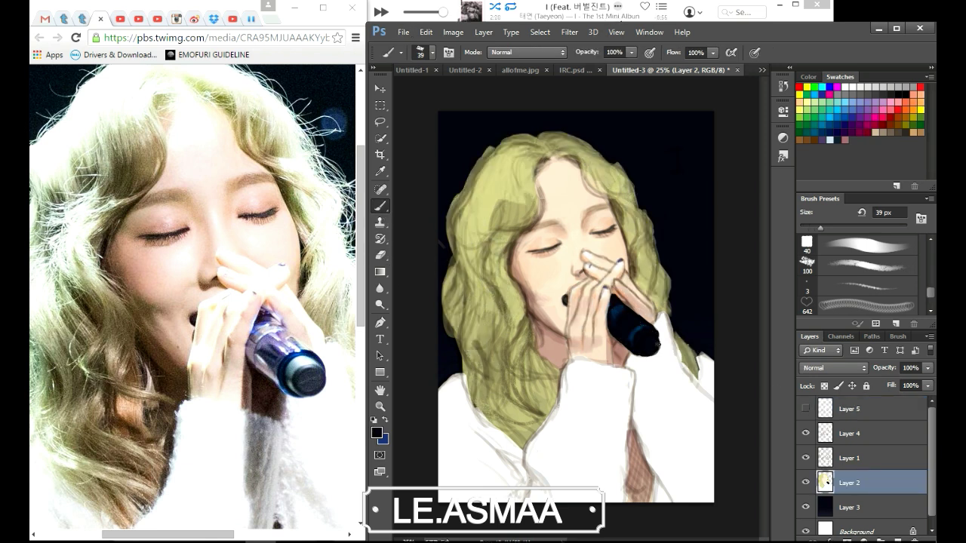
Show Layer 5 again, add a new empty highlight layer, and choose the 40 px brush.
{"action": "left_click", "coordinate": [674, 349], "text": "alt"}
{"action": "left_click", "coordinate": [805, 408]}
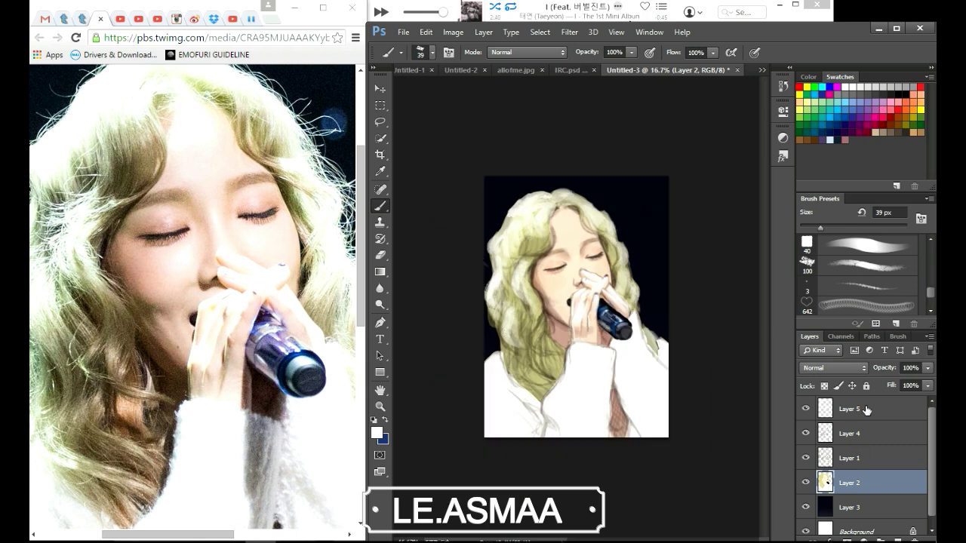
{"action": "key", "text": "ctrl+shift+alt+n"}
{"action": "left_click", "coordinate": [834, 245]}
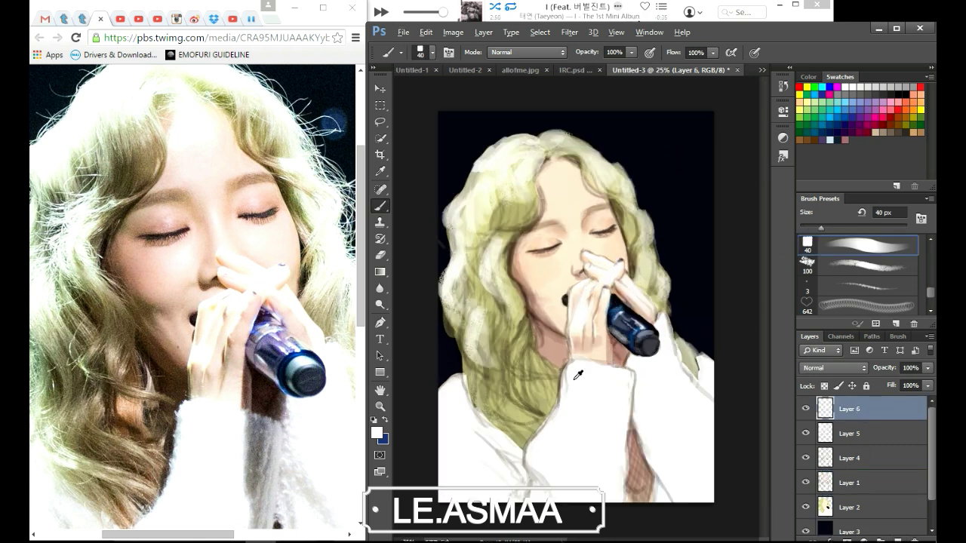
Darken the shadows near the hand with pinkish-brown on the Multiply Layer 4.
{"action": "left_click", "coordinate": [845, 458]}
{"action": "left_click", "coordinate": [531, 297], "text": "alt"}
{"action": "mouse_move", "coordinate": [531, 297]}
{"action": "left_mouse_down"}
{"action": "mouse_move", "coordinate": [558, 340]}
{"action": "mouse_move", "coordinate": [540, 363]}
{"action": "mouse_move", "coordinate": [556, 338]}
{"action": "mouse_move", "coordinate": [537, 341]}
{"action": "left_mouse_up"}
{"action": "left_click", "coordinate": [550, 343], "text": "ctrl"}
{"action": "left_click", "coordinate": [538, 355], "text": "alt"}
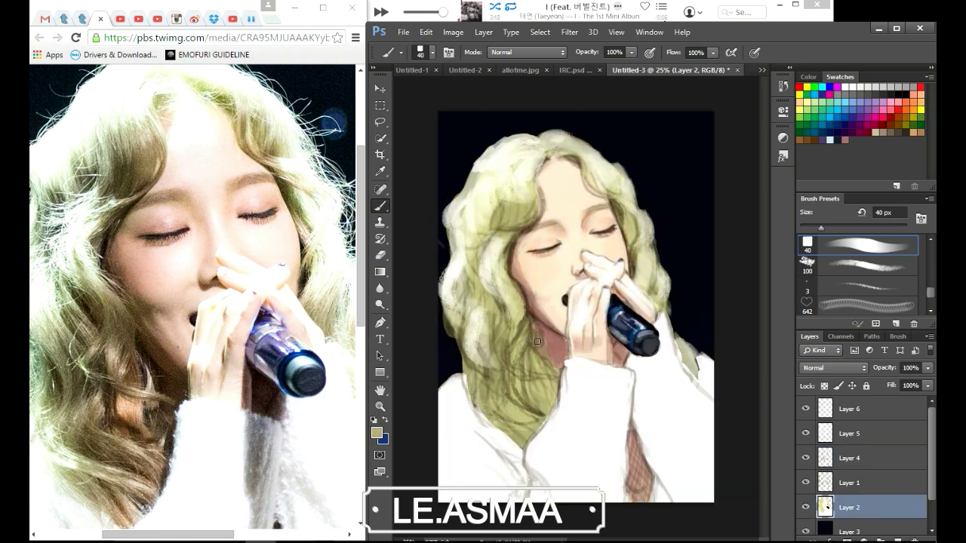
{"action": "left_click", "coordinate": [921, 100]}
{"action": "left_click", "coordinate": [376, 432]}
{"action": "left_click", "coordinate": [715, 349]}
Paint a dusty pink shadow on the neck below the chin on Layer 4.
{"action": "left_click", "coordinate": [849, 408]}
{"action": "left_click", "coordinate": [376, 432]}
{"action": "key", "text": "Return"}
{"action": "key", "text": "b"}
{"action": "left_click", "coordinate": [541, 353], "text": "ctrl"}
{"action": "left_click", "coordinate": [530, 327], "text": "alt"}
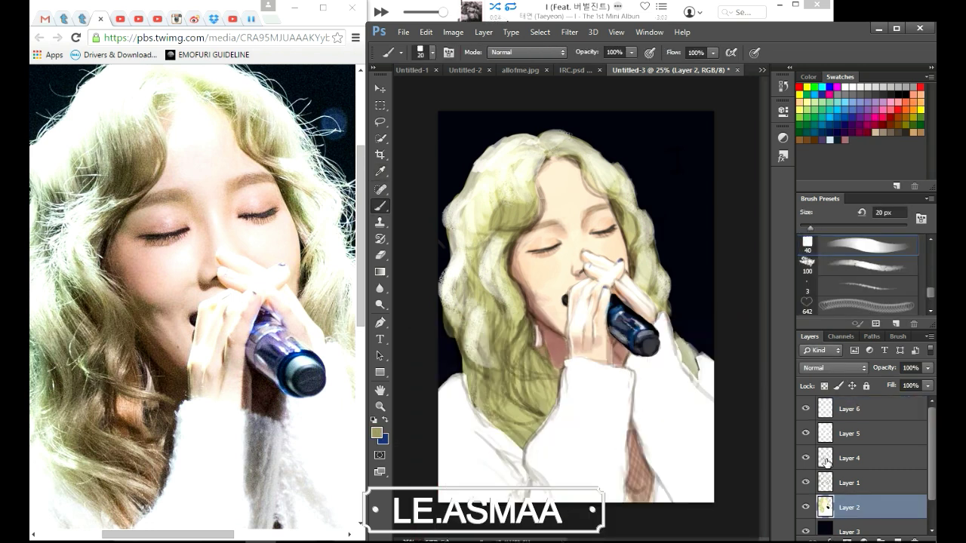
{"action": "left_click", "coordinate": [547, 355], "text": "ctrl"}
{"action": "left_click", "coordinate": [544, 326], "text": "alt"}
{"action": "left_click_drag", "start_coordinate": [554, 335], "coordinate": [560, 365]}
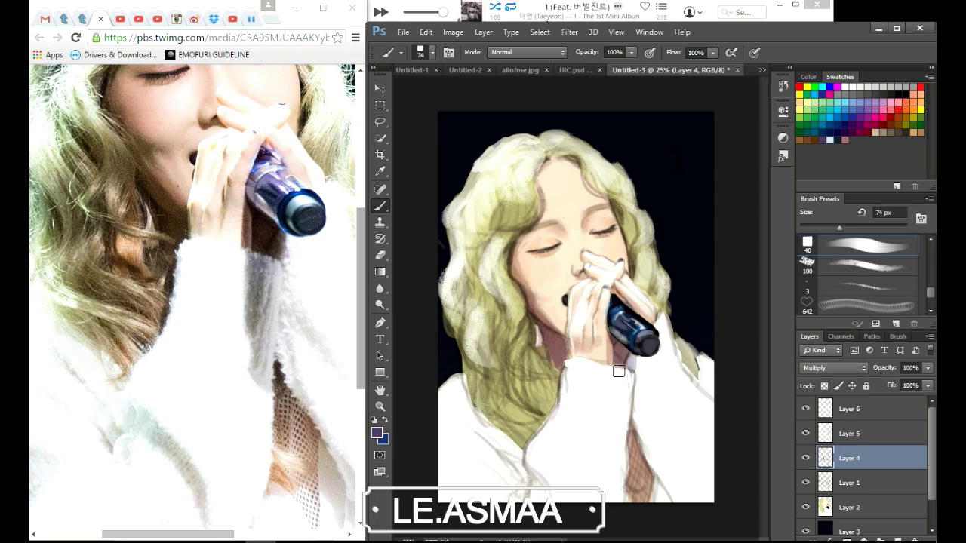
Shade the sweater sleeve dark blue, then ready Layer 6 with a 40 px white brush.
{"action": "mouse_move", "coordinate": [621, 377]}
{"action": "left_mouse_down"}
{"action": "mouse_move", "coordinate": [608, 435]}
{"action": "mouse_move", "coordinate": [619, 398]}
{"action": "mouse_move", "coordinate": [613, 368]}
{"action": "left_mouse_up"}
{"action": "key", "text": "period"}
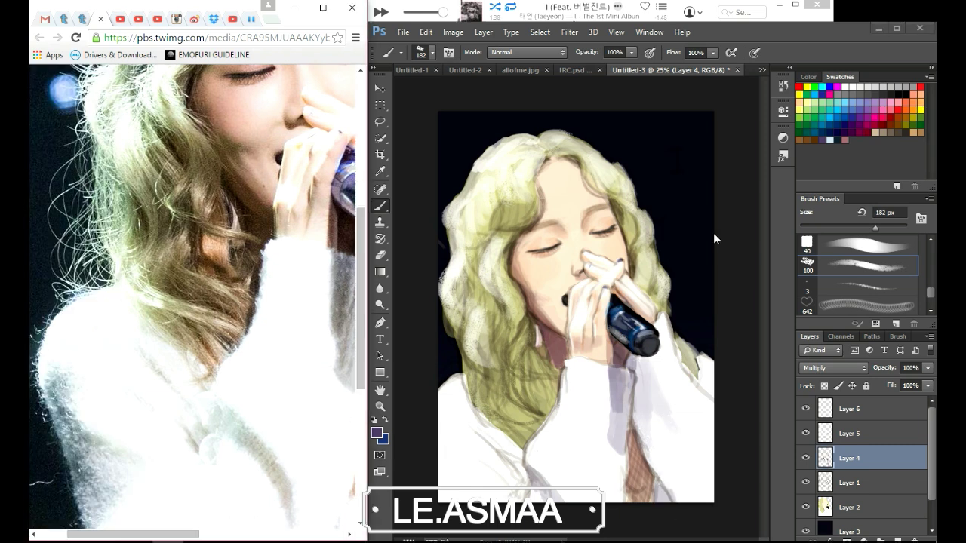
{"action": "left_click", "coordinate": [830, 414]}
{"action": "left_click", "coordinate": [830, 245]}
{"action": "left_click", "coordinate": [590, 375], "text": "alt"}
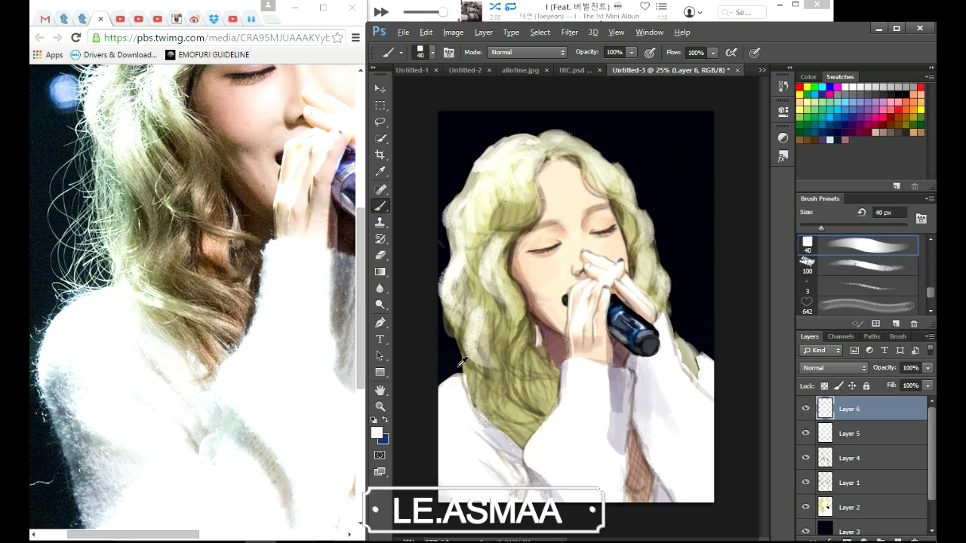
Add light cream strokes to the lower-left hair, sampling cream, olive and khaki tones.
{"action": "left_click", "coordinate": [471, 398], "text": "alt"}
{"action": "left_click_drag", "start_coordinate": [474, 397], "coordinate": [514, 415]}
{"action": "left_click", "coordinate": [521, 421], "text": "alt"}
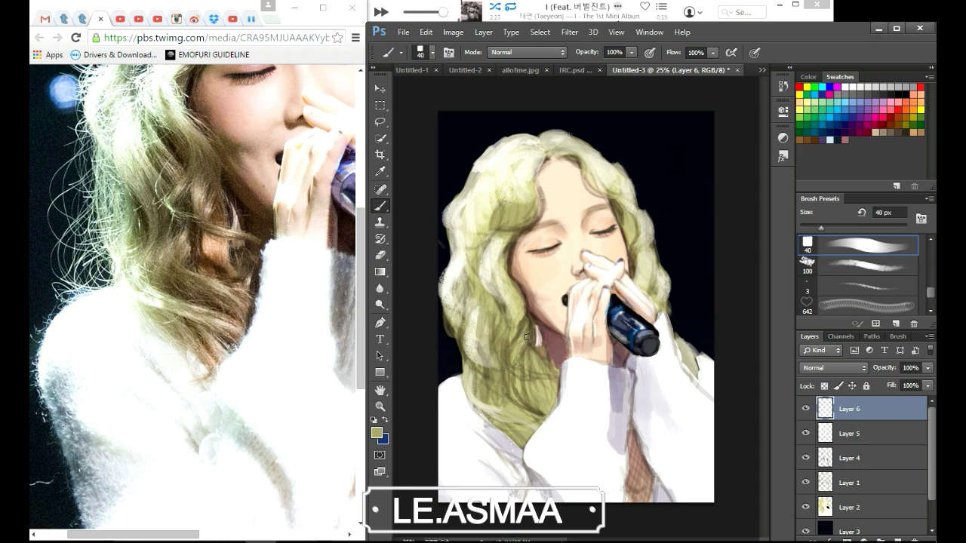
{"action": "left_click", "coordinate": [511, 304], "text": "alt"}
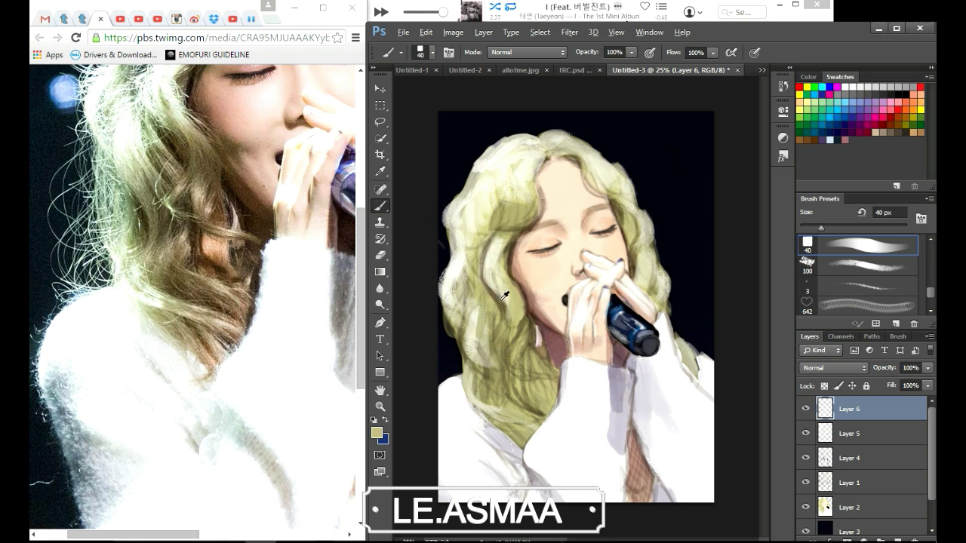
{"action": "left_click", "coordinate": [498, 264], "text": "alt"}
{"action": "left_click", "coordinate": [497, 294], "text": "alt"}
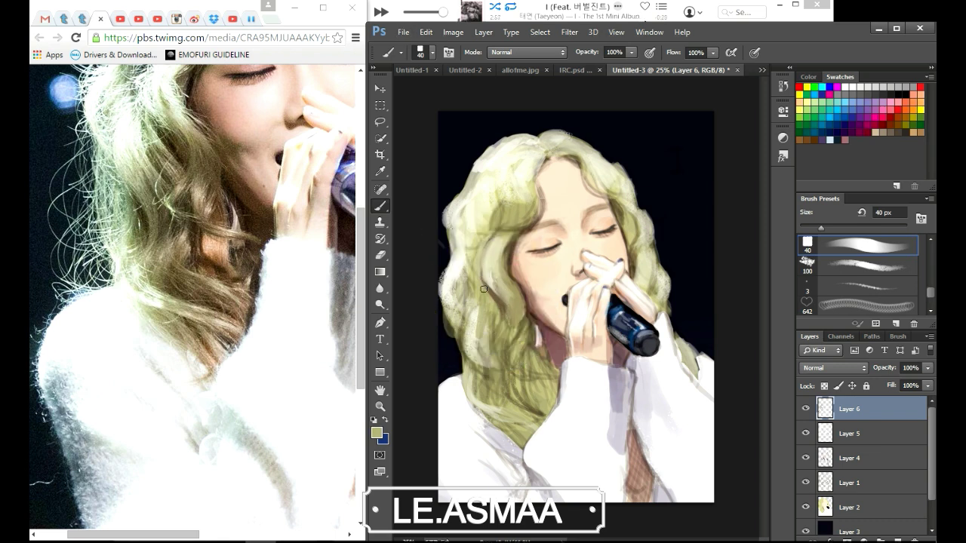
Sample pinkish beige, reddish-brown, light pink and olive tones with a 13 px brush.
{"action": "left_click", "coordinate": [491, 260], "text": "alt"}
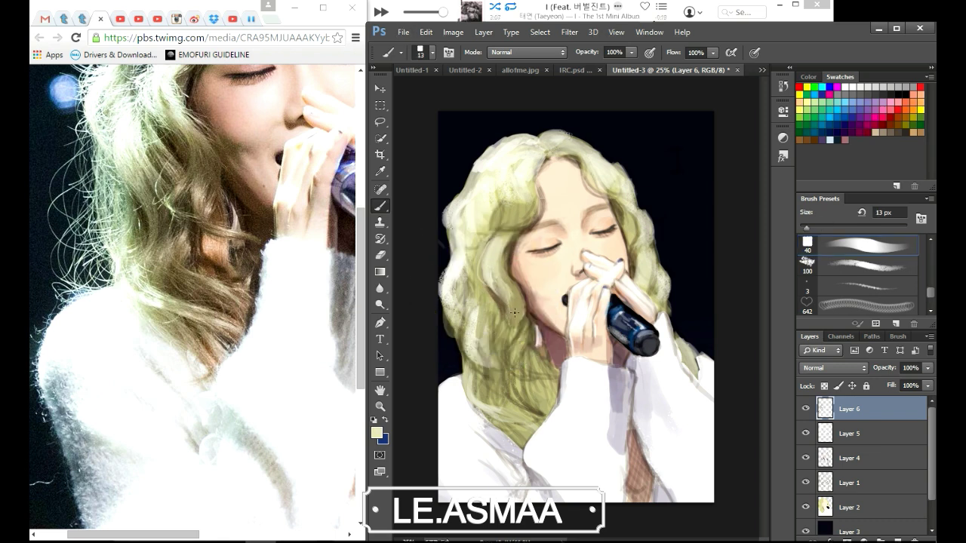
{"action": "left_click", "coordinate": [542, 352], "text": "alt"}
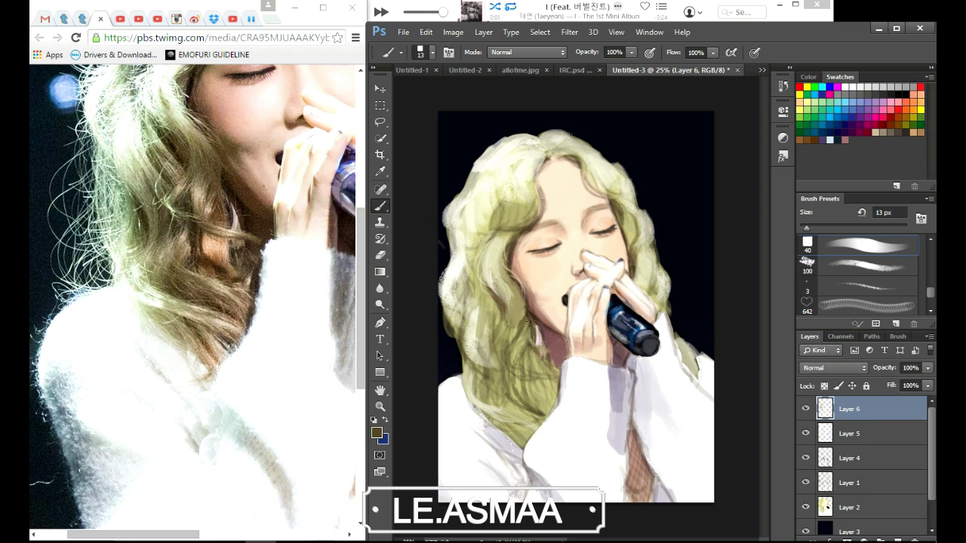
{"action": "left_click", "coordinate": [541, 332], "text": "alt"}
{"action": "left_click", "coordinate": [542, 336], "text": "alt"}
{"action": "left_click", "coordinate": [525, 316], "text": "alt"}
{"action": "key", "text": "period"}
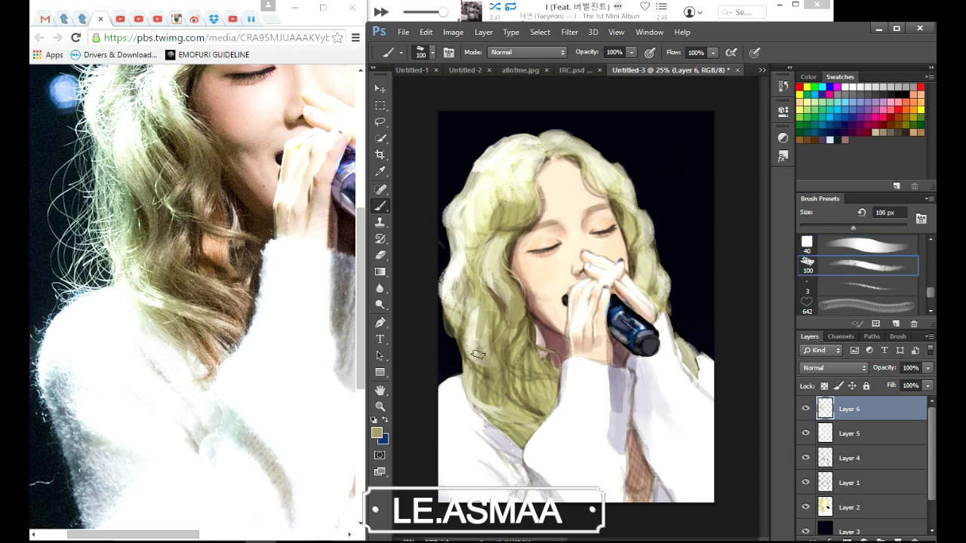
{"action": "scroll", "coordinate": [193, 294], "scroll_direction": "up", "scroll_amount": 5}
Paint a cream highlight on the hair with a 47 px brush.
{"action": "left_click_drag", "start_coordinate": [502, 247], "coordinate": [515, 232]}
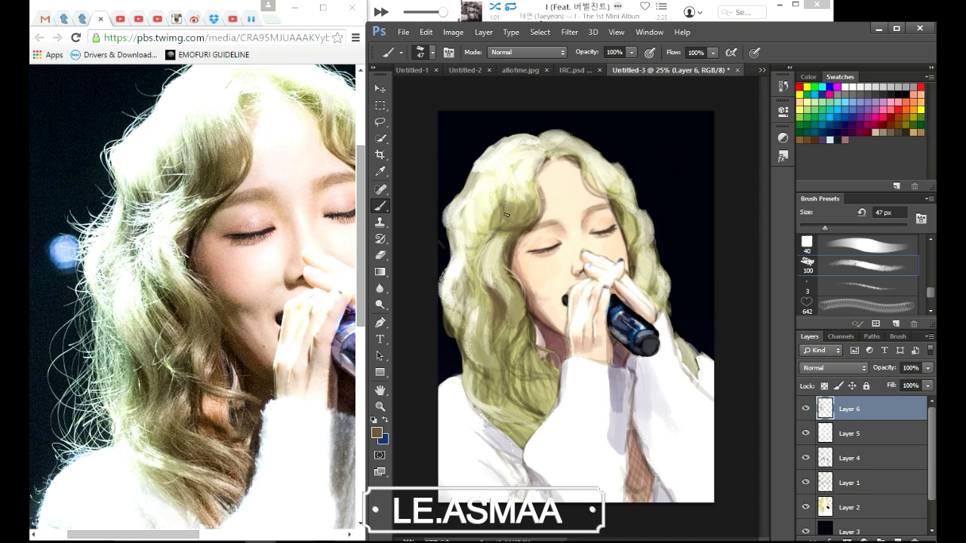
{"action": "left_click", "coordinate": [529, 165], "text": "alt"}
{"action": "left_click_drag", "start_coordinate": [537, 197], "coordinate": [528, 224]}
{"action": "left_click", "coordinate": [495, 220], "text": "alt"}
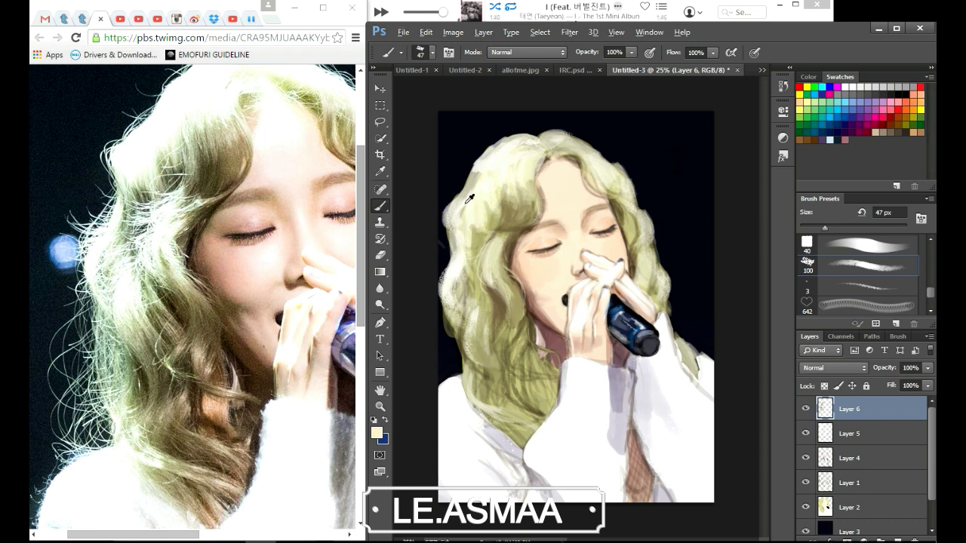
{"action": "left_click", "coordinate": [454, 221], "text": "alt"}
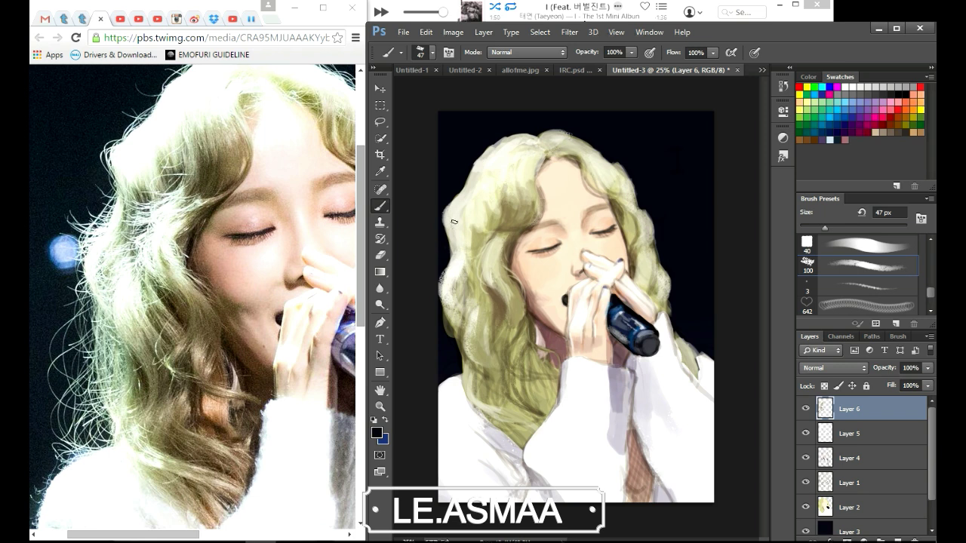
Darken the left edge of the hair after sampling olive, khaki and pale cream tones.
{"action": "left_click", "coordinate": [449, 271], "text": "alt"}
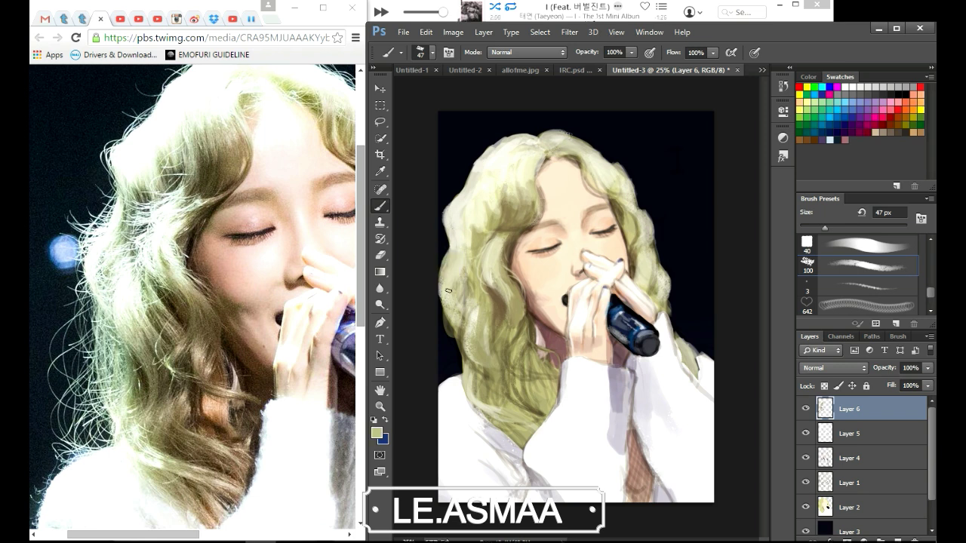
{"action": "left_click", "coordinate": [444, 315], "text": "alt"}
{"action": "left_click", "coordinate": [463, 285], "text": "alt"}
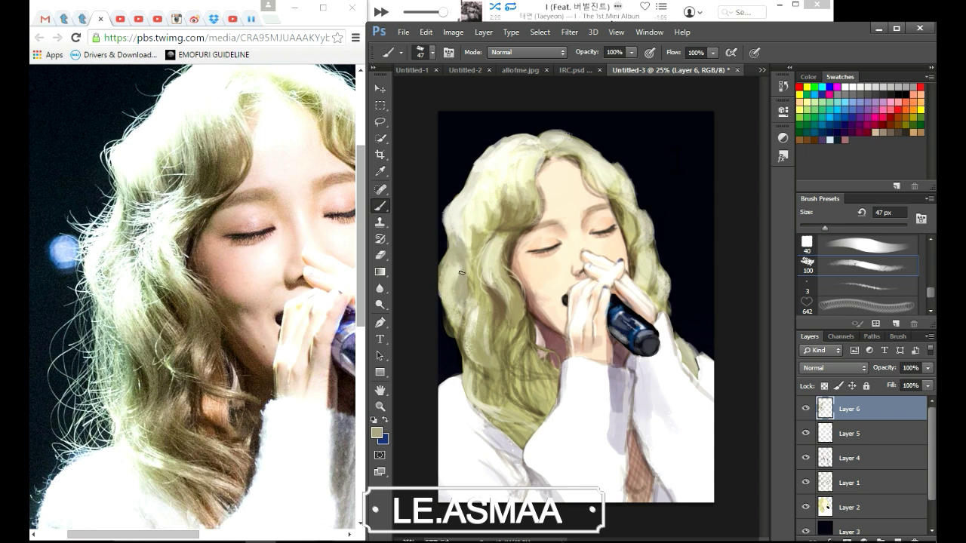
{"action": "left_click", "coordinate": [463, 227], "text": "alt"}
{"action": "left_click", "coordinate": [472, 305], "text": "alt"}
{"action": "left_click", "coordinate": [461, 272], "text": "alt"}
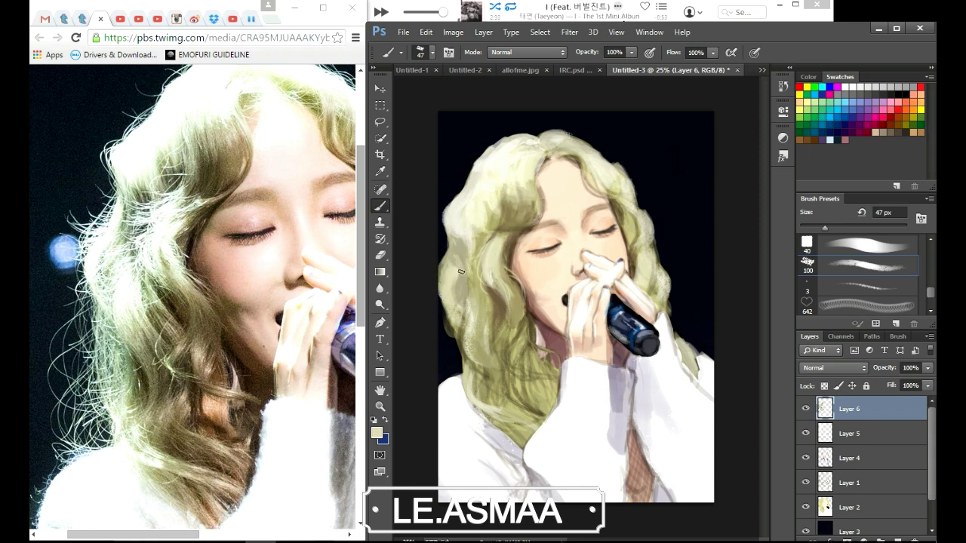
{"action": "left_click", "coordinate": [439, 304], "text": "alt"}
{"action": "left_click_drag", "start_coordinate": [439, 304], "coordinate": [450, 332]}
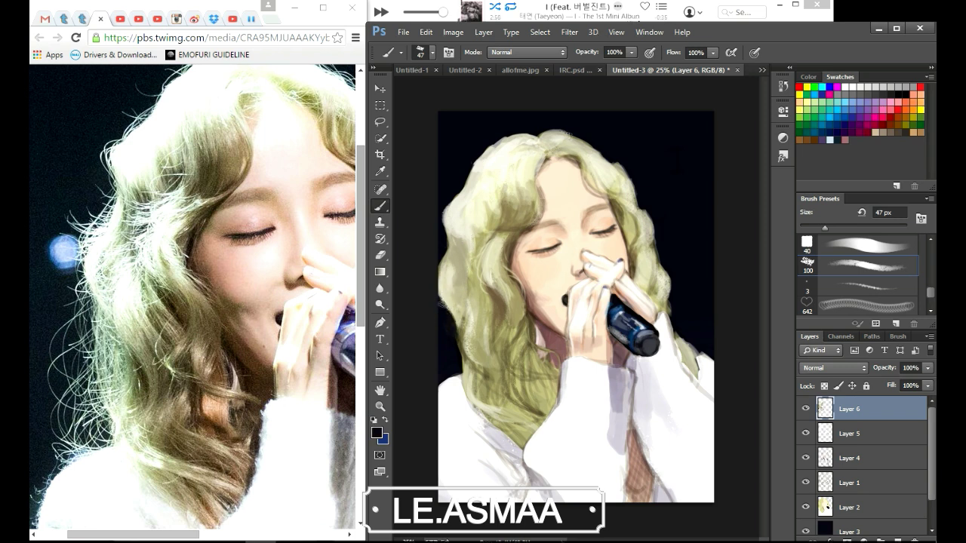
Paint lighter khaki strands on the hair with a 29 px brush using sampled olive tones.
{"action": "left_click", "coordinate": [472, 355], "text": "alt"}
{"action": "left_click", "coordinate": [537, 334], "text": "alt"}
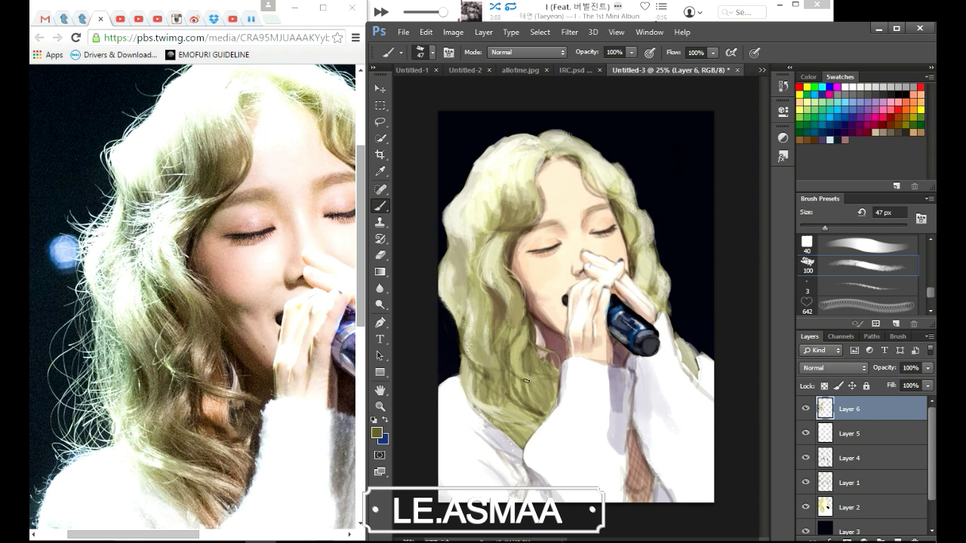
{"action": "key", "text": "bracketright"}
{"action": "key", "text": "bracketright"}
{"action": "key", "text": "bracketright"}
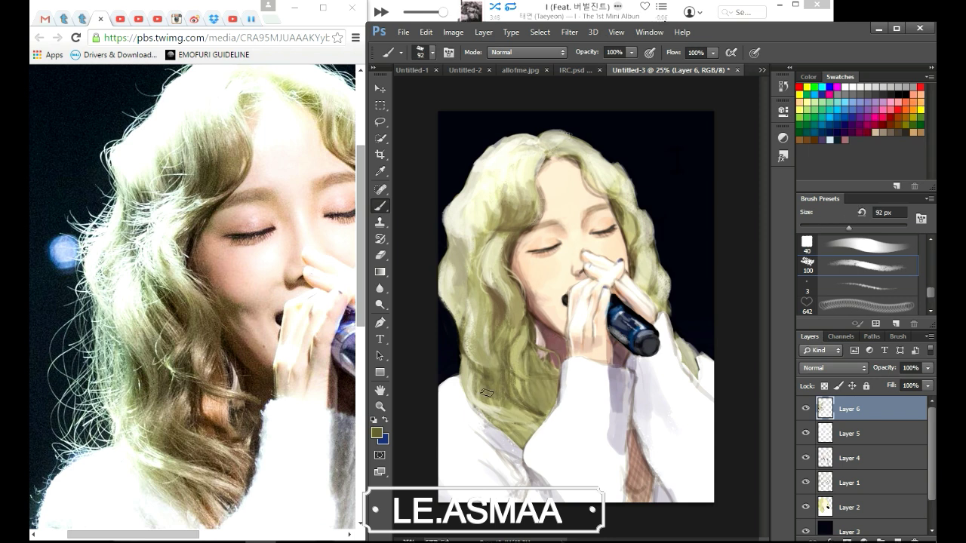
{"action": "left_click", "coordinate": [509, 411], "text": "alt"}
{"action": "left_click", "coordinate": [519, 388], "text": "alt"}
{"action": "key", "text": "bracketleft"}
{"action": "key", "text": "bracketleft"}
{"action": "key", "text": "bracketleft"}
{"action": "left_click", "coordinate": [531, 367], "text": "alt"}
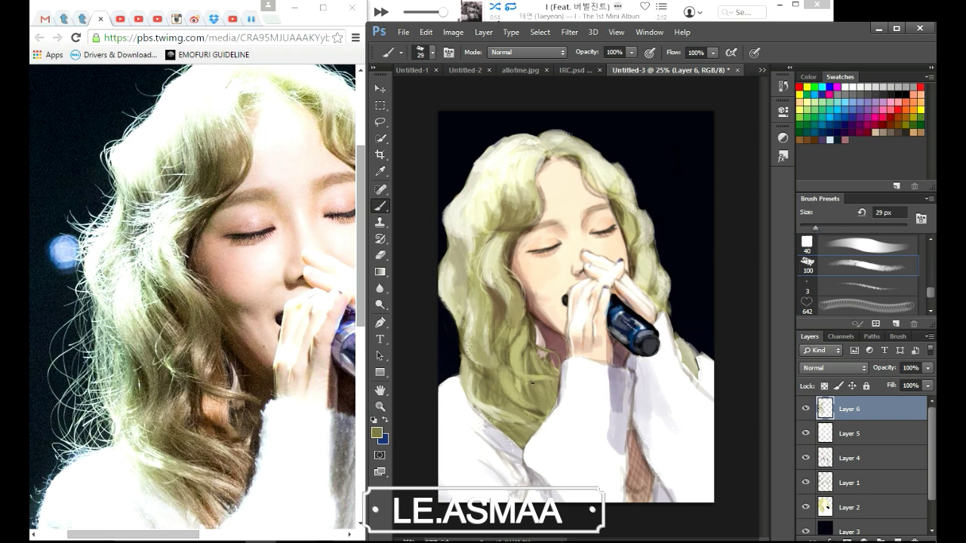
{"action": "left_click", "coordinate": [530, 389], "text": "alt"}
{"action": "left_click", "coordinate": [507, 413], "text": "alt"}
{"action": "left_click", "coordinate": [520, 333], "text": "alt"}
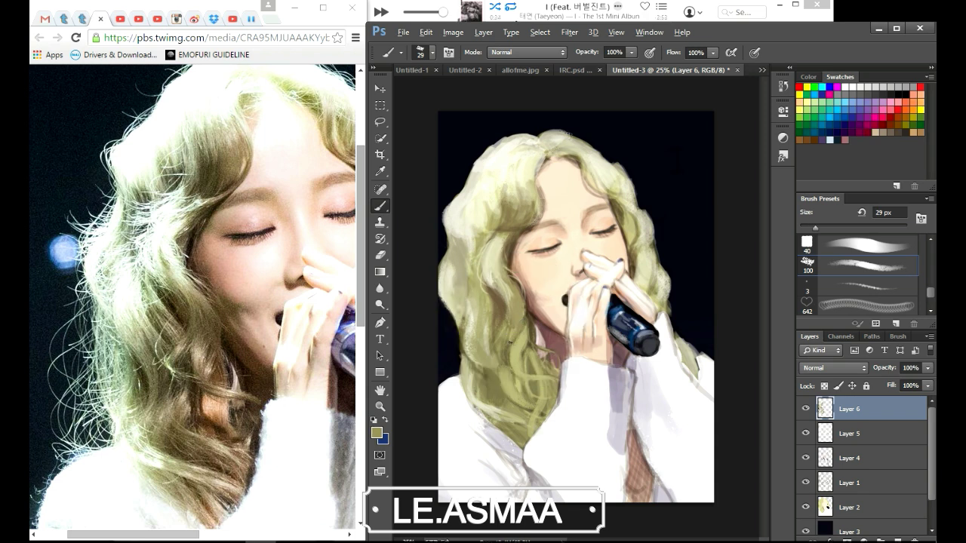
{"action": "mouse_move", "coordinate": [514, 308]}
{"action": "left_mouse_down"}
{"action": "mouse_move", "coordinate": [504, 360]}
{"action": "mouse_move", "coordinate": [522, 351]}
{"action": "left_mouse_up"}
{"action": "left_click_drag", "start_coordinate": [517, 295], "coordinate": [516, 318]}
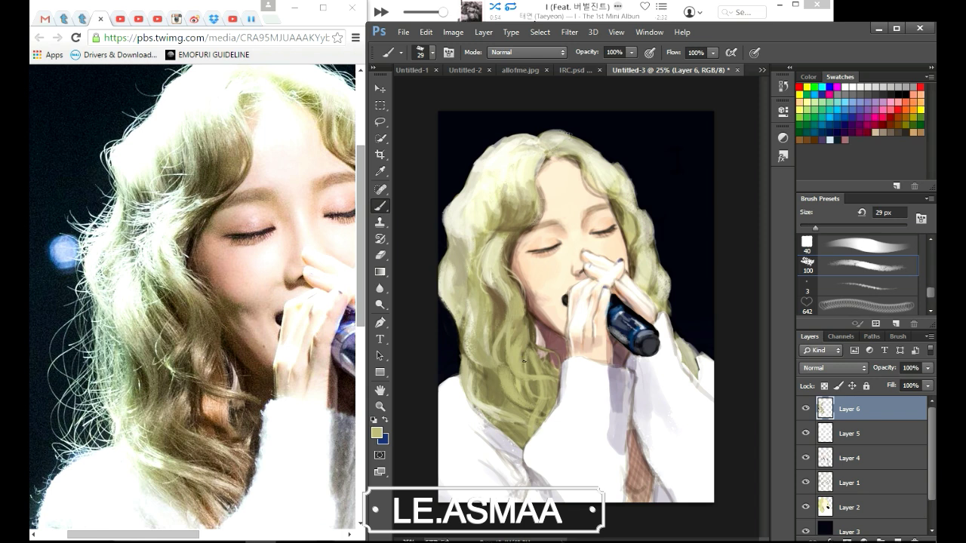
Sample light cream and olive hair colours and set the brush to 15 px.
{"action": "left_click", "coordinate": [466, 343], "text": "alt"}
{"action": "left_click", "coordinate": [504, 408], "text": "alt"}
{"action": "left_click", "coordinate": [516, 428], "text": "alt"}
{"action": "left_click", "coordinate": [499, 374], "text": "alt"}
{"action": "left_click", "coordinate": [495, 305], "text": "alt"}
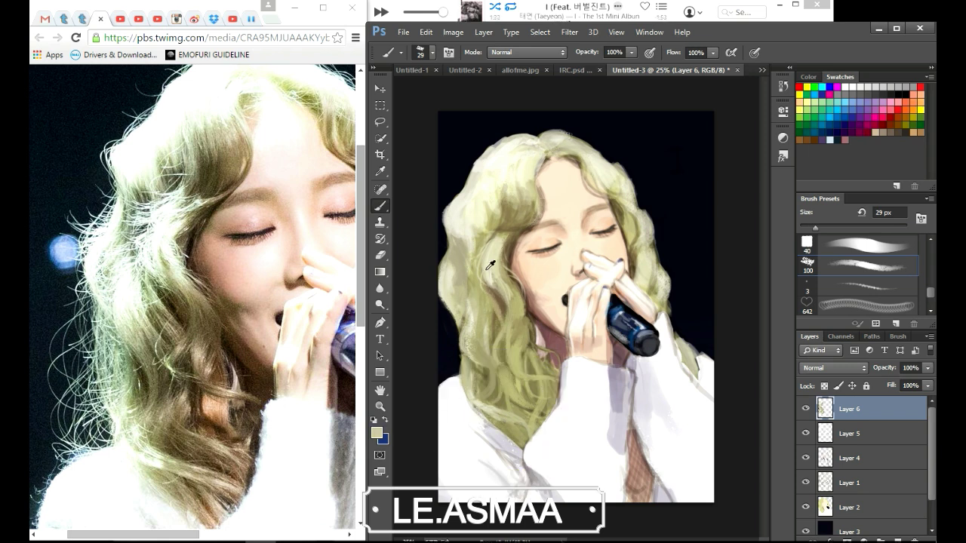
{"action": "left_click", "coordinate": [449, 264], "text": "alt"}
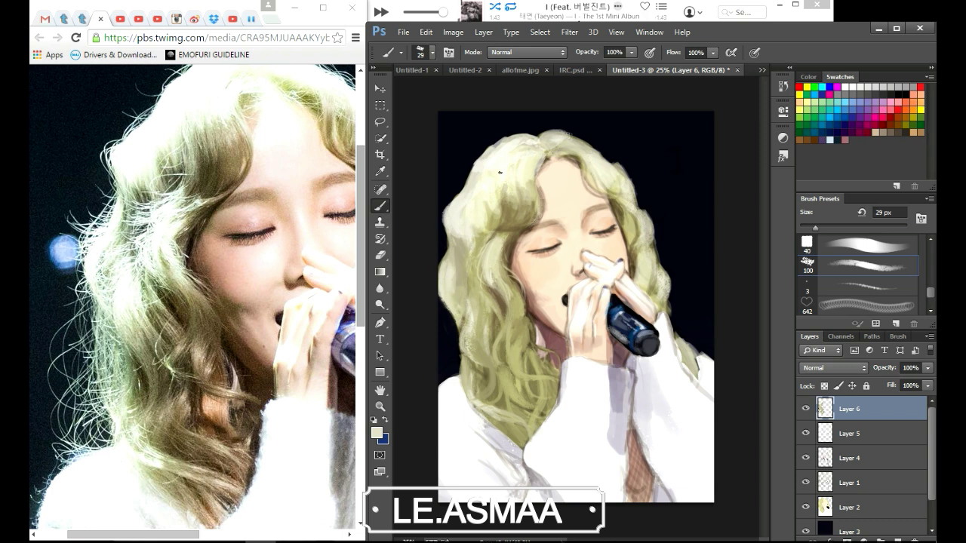
{"action": "scroll", "coordinate": [188, 301], "scroll_direction": "up", "scroll_amount": 2}
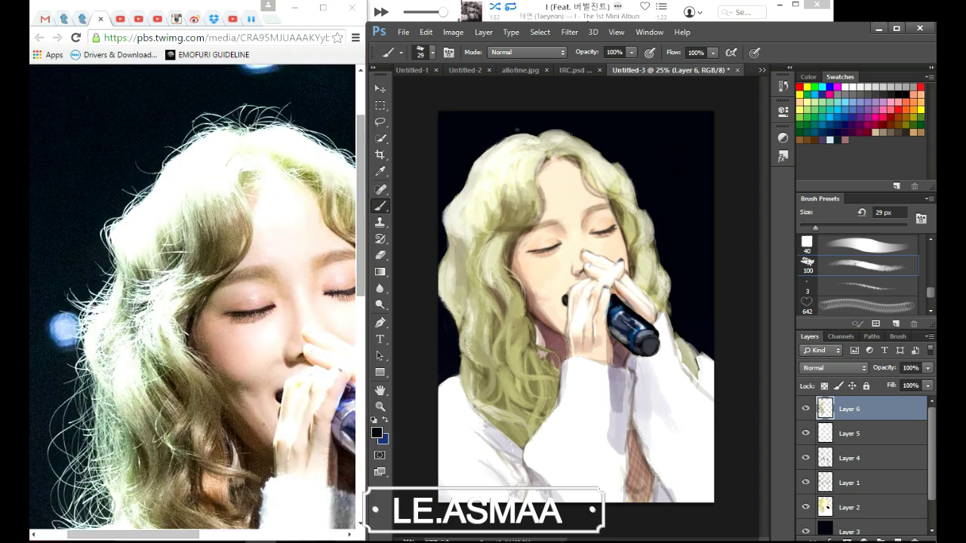
{"action": "left_click_drag", "start_coordinate": [814, 227], "coordinate": [807, 227]}
Add Layer 7 and paint thin cream strands across the crown and upper-left hair edge.
{"action": "left_click", "coordinate": [896, 540]}
{"action": "left_click", "coordinate": [522, 170], "text": "alt"}
{"action": "mouse_move", "coordinate": [532, 138]}
{"action": "left_mouse_down"}
{"action": "mouse_move", "coordinate": [500, 130]}
{"action": "mouse_move", "coordinate": [458, 175]}
{"action": "mouse_move", "coordinate": [441, 227]}
{"action": "left_mouse_up"}
{"action": "left_click_drag", "start_coordinate": [460, 189], "coordinate": [450, 251]}
{"action": "left_click_drag", "start_coordinate": [489, 150], "coordinate": [464, 185]}
{"action": "left_click", "coordinate": [486, 256], "text": "alt"}
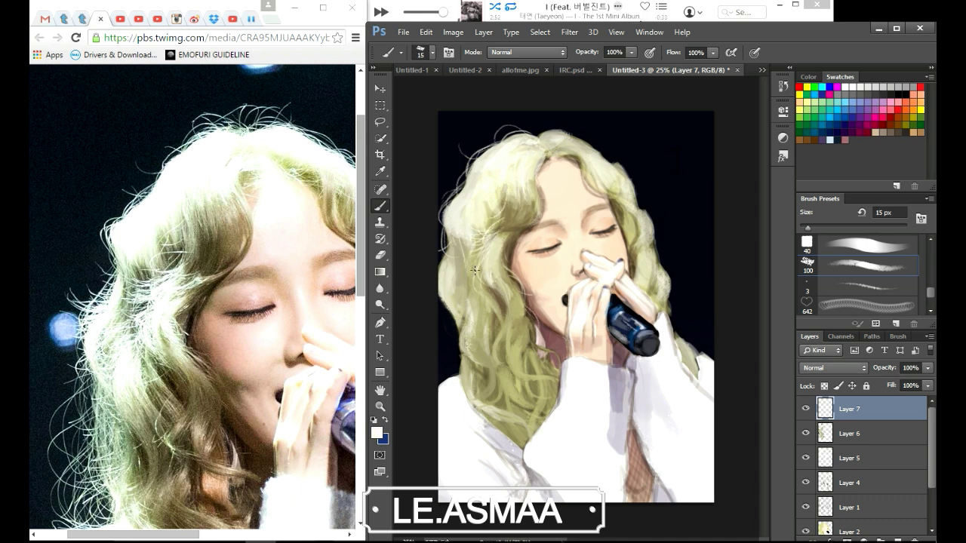
Paint olive, cream and white flyaway strands along the left edge of the hair.
{"action": "left_click_drag", "start_coordinate": [480, 256], "coordinate": [463, 302]}
{"action": "left_click_drag", "start_coordinate": [470, 298], "coordinate": [455, 370]}
{"action": "left_click", "coordinate": [457, 332], "text": "alt"}
{"action": "mouse_move", "coordinate": [453, 314]}
{"action": "left_mouse_down"}
{"action": "mouse_move", "coordinate": [450, 354]}
{"action": "mouse_move", "coordinate": [444, 306]}
{"action": "mouse_move", "coordinate": [456, 374]}
{"action": "left_mouse_up"}
{"action": "left_click", "coordinate": [447, 332], "text": "alt"}
{"action": "scroll", "coordinate": [364, 289], "scroll_direction": "down", "scroll_amount": 1}
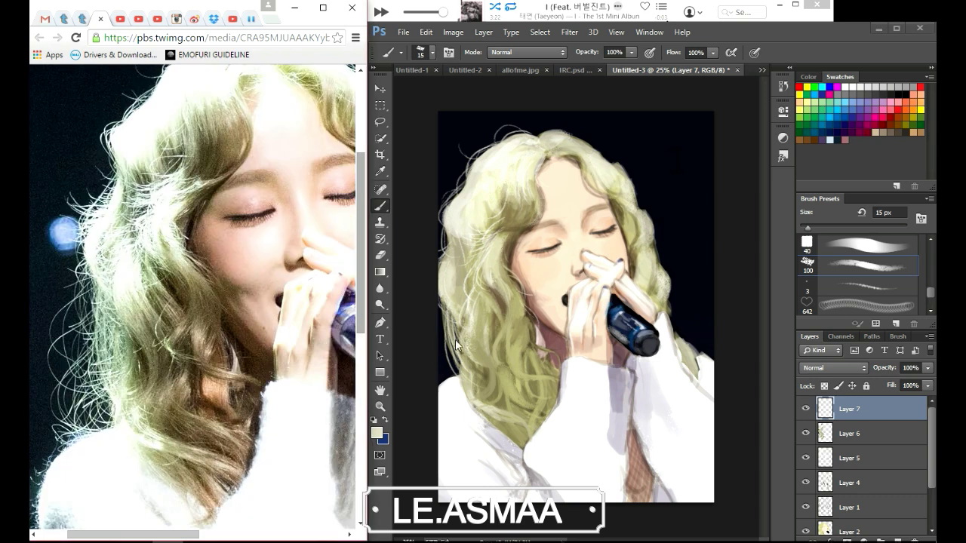
{"action": "left_click", "coordinate": [504, 151], "text": "alt"}
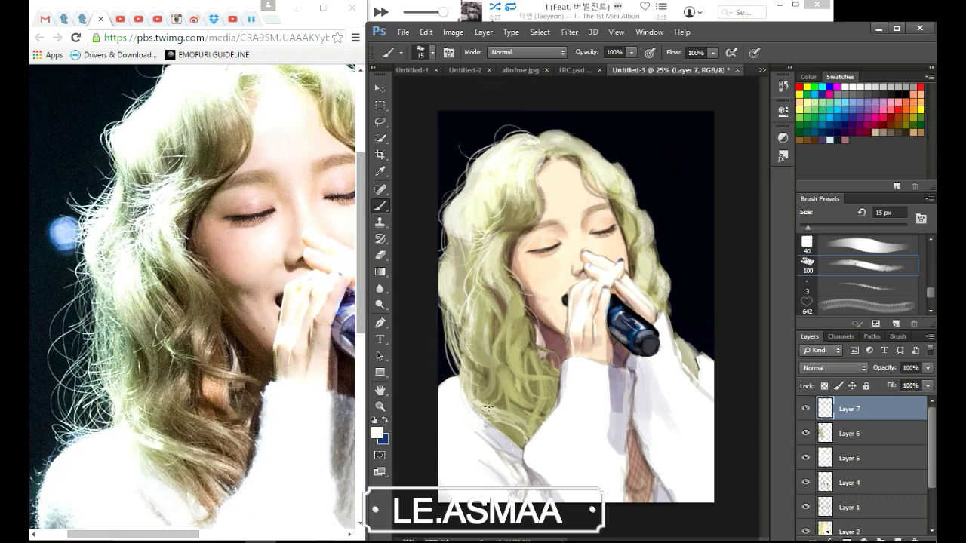
{"action": "mouse_move", "coordinate": [459, 369]}
{"action": "left_mouse_down"}
{"action": "mouse_move", "coordinate": [450, 324]}
{"action": "mouse_move", "coordinate": [458, 383]}
{"action": "left_mouse_up"}
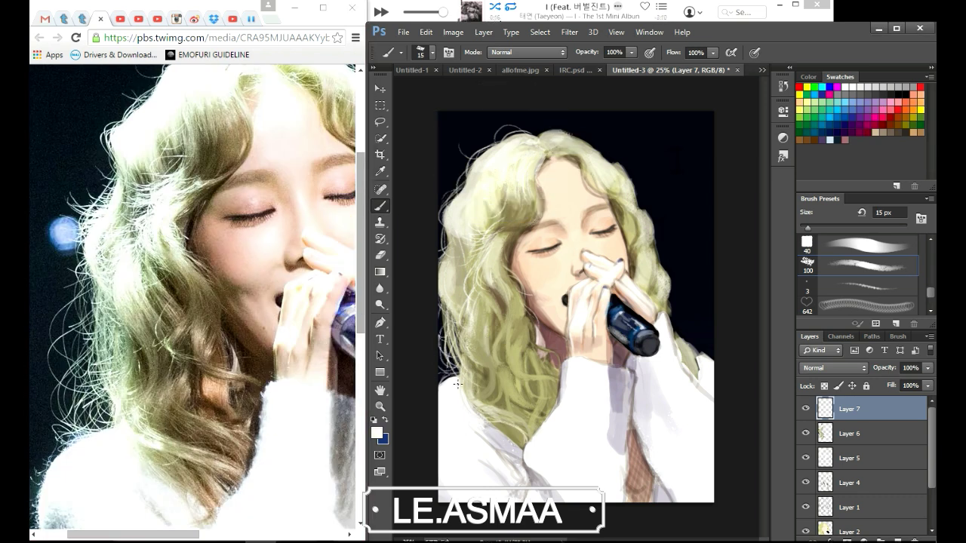
Add light strands over the lower hair and the lower-left hair above the sweater.
{"action": "left_click_drag", "start_coordinate": [500, 326], "coordinate": [497, 368]}
{"action": "left_click_drag", "start_coordinate": [532, 334], "coordinate": [521, 408]}
{"action": "mouse_move", "coordinate": [504, 355]}
{"action": "left_mouse_down"}
{"action": "mouse_move", "coordinate": [502, 400]}
{"action": "mouse_move", "coordinate": [476, 399]}
{"action": "left_mouse_up"}
{"action": "left_click_drag", "start_coordinate": [528, 385], "coordinate": [498, 424]}
{"action": "left_click", "coordinate": [517, 434], "text": "alt"}
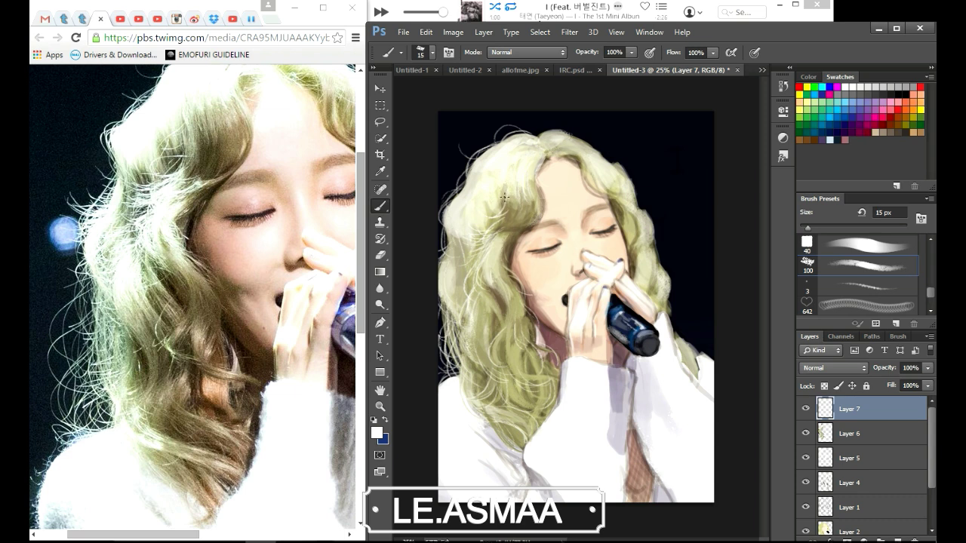
Lighten the hair across the top of the head and down its right side.
{"action": "scroll", "coordinate": [226, 226], "scroll_direction": "up", "scroll_amount": 1}
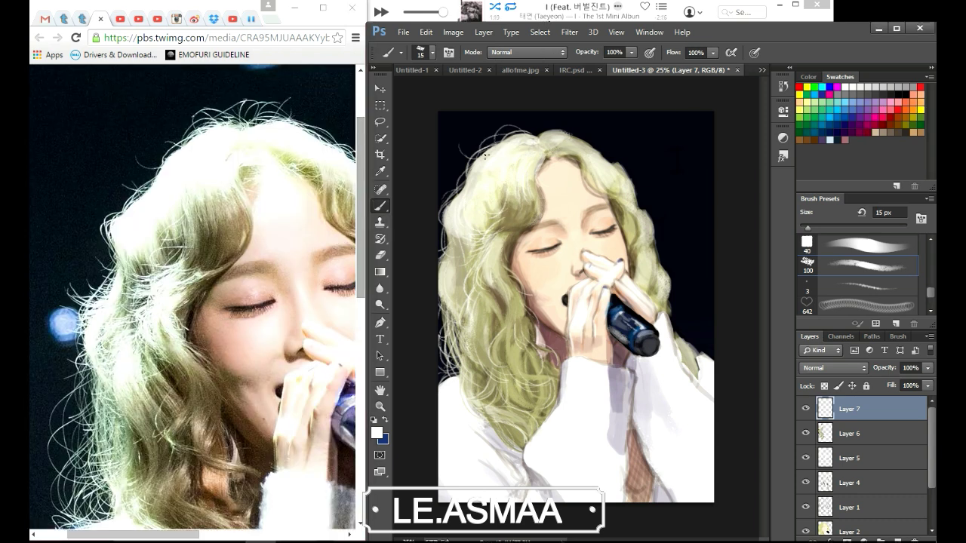
{"action": "left_click_drag", "start_coordinate": [552, 134], "coordinate": [598, 151]}
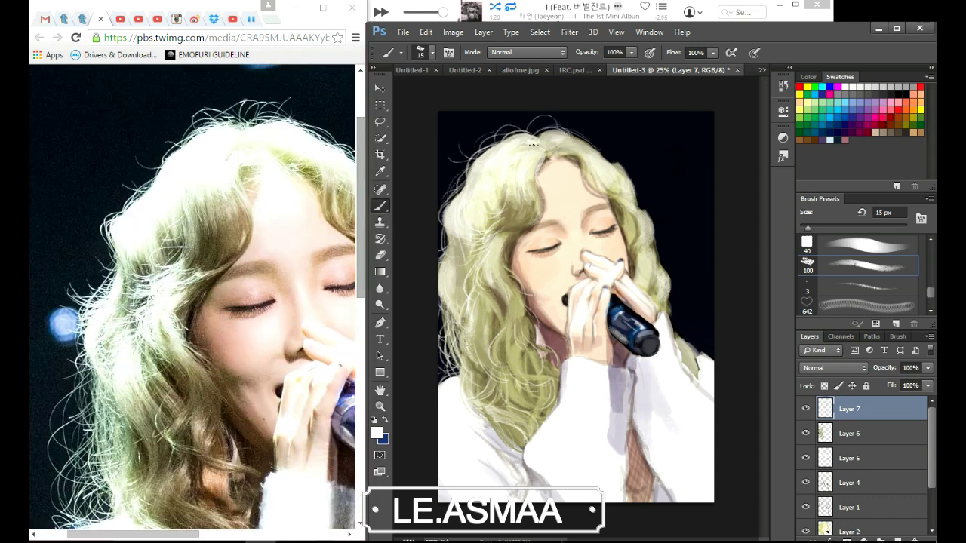
{"action": "scroll", "coordinate": [226, 302], "scroll_direction": "right", "scroll_amount": 3}
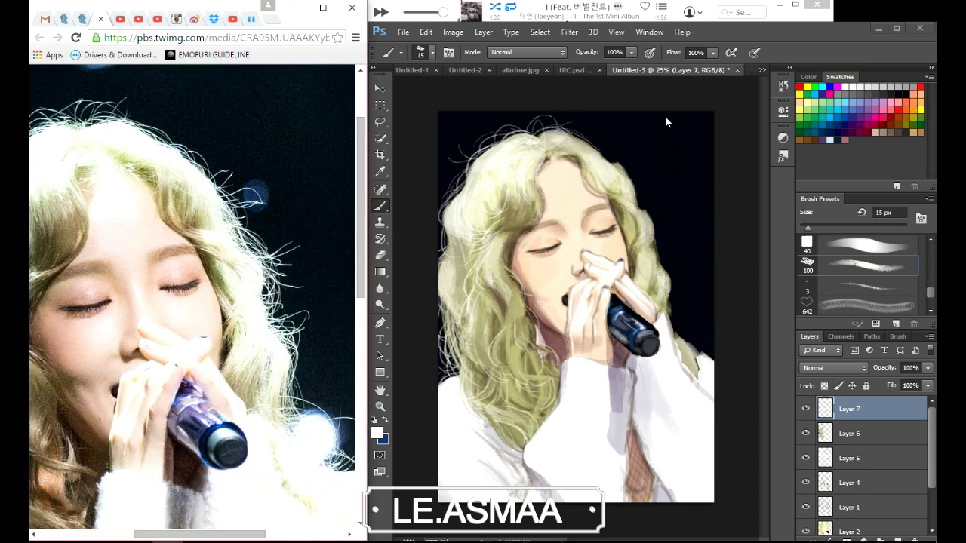
{"action": "mouse_move", "coordinate": [596, 151]}
{"action": "left_mouse_down"}
{"action": "mouse_move", "coordinate": [630, 177]}
{"action": "mouse_move", "coordinate": [634, 202]}
{"action": "mouse_move", "coordinate": [668, 215]}
{"action": "mouse_move", "coordinate": [631, 243]}
{"action": "left_mouse_up"}
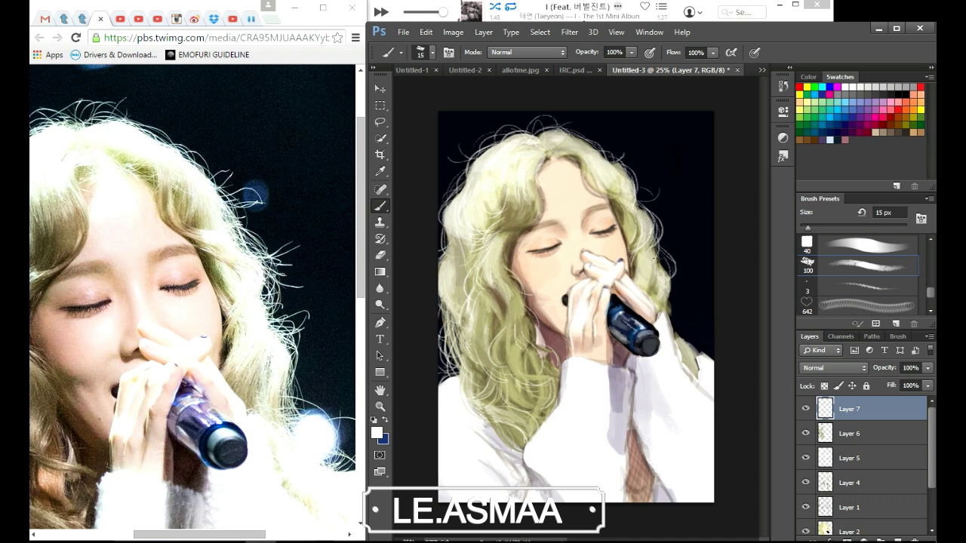
{"action": "scroll", "coordinate": [226, 301], "scroll_direction": "down", "scroll_amount": 1}
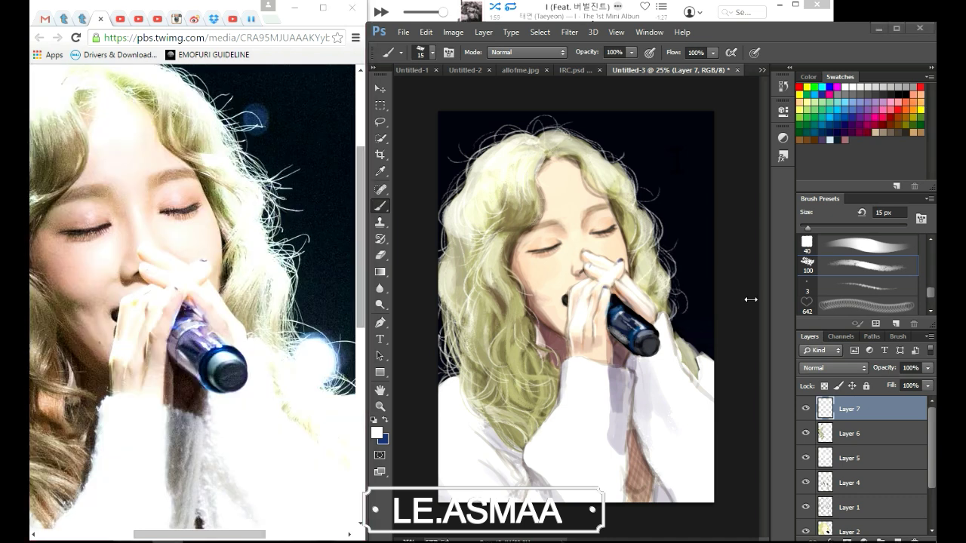
{"action": "key", "text": "alt+bracketleft"}
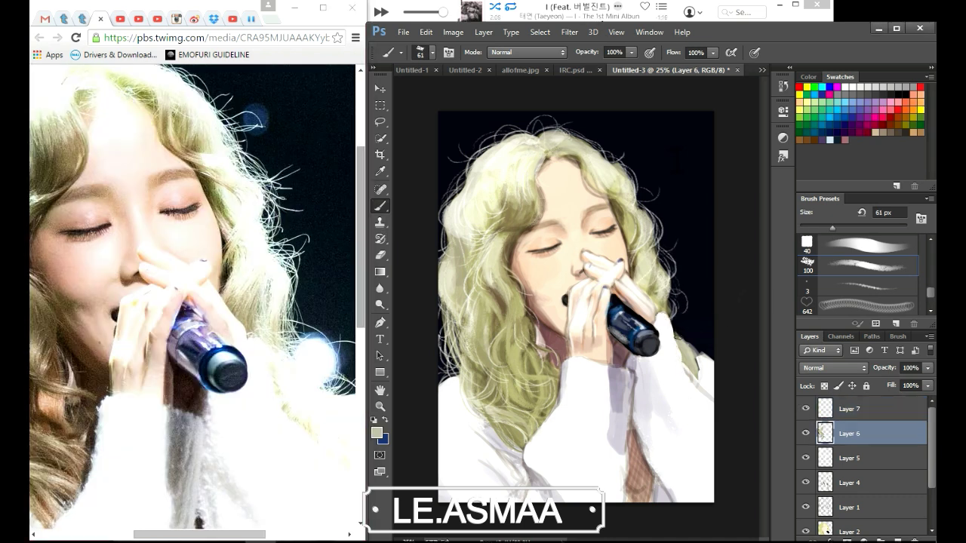
Paint white along the right sleeve edge with a light sampled colour.
{"action": "left_click", "coordinate": [679, 321], "text": "alt"}
{"action": "left_click_drag", "start_coordinate": [684, 355], "coordinate": [710, 408]}
{"action": "key", "text": "bracketleft"}
{"action": "key", "text": "bracketleft"}
{"action": "key", "text": "bracketleft"}
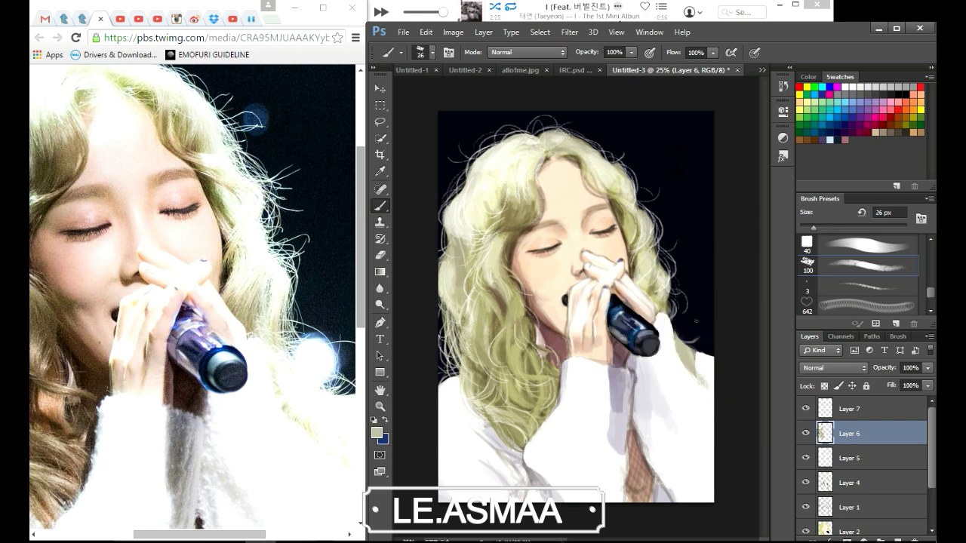
{"action": "left_click", "coordinate": [684, 355], "text": "alt"}
{"action": "left_click", "coordinate": [682, 343], "text": "alt"}
{"action": "key", "text": "alt+bracketright"}
{"action": "key", "text": "bracketleft"}
{"action": "key", "text": "bracketleft"}
{"action": "key", "text": "bracketleft"}
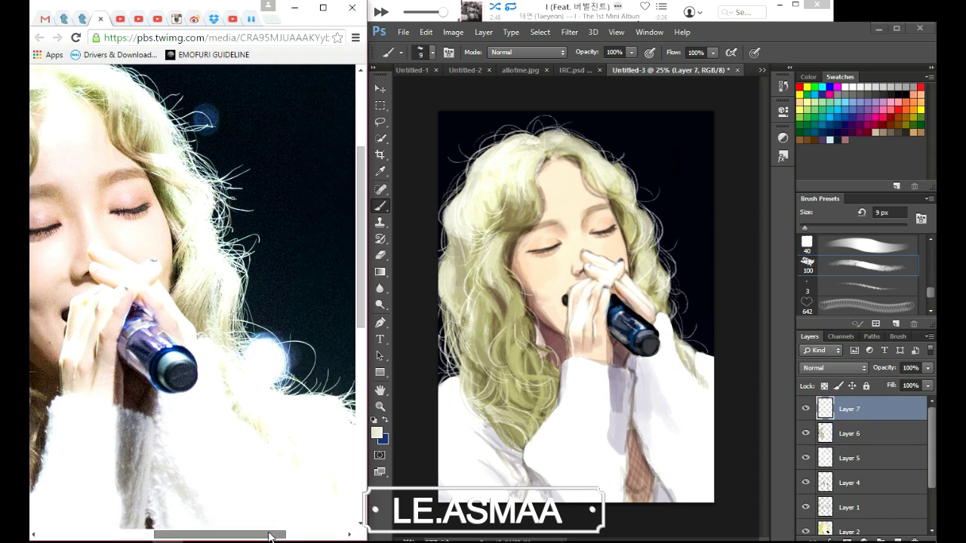
Brush a further white highlight along the sleeve edge on Layer 7, finishing at 15 px.
{"action": "key", "text": "alt+bracketleft"}
{"action": "key", "text": "bracketright"}
{"action": "key", "text": "bracketright"}
{"action": "key", "text": "bracketright"}
{"action": "left_click", "coordinate": [513, 354], "text": "alt"}
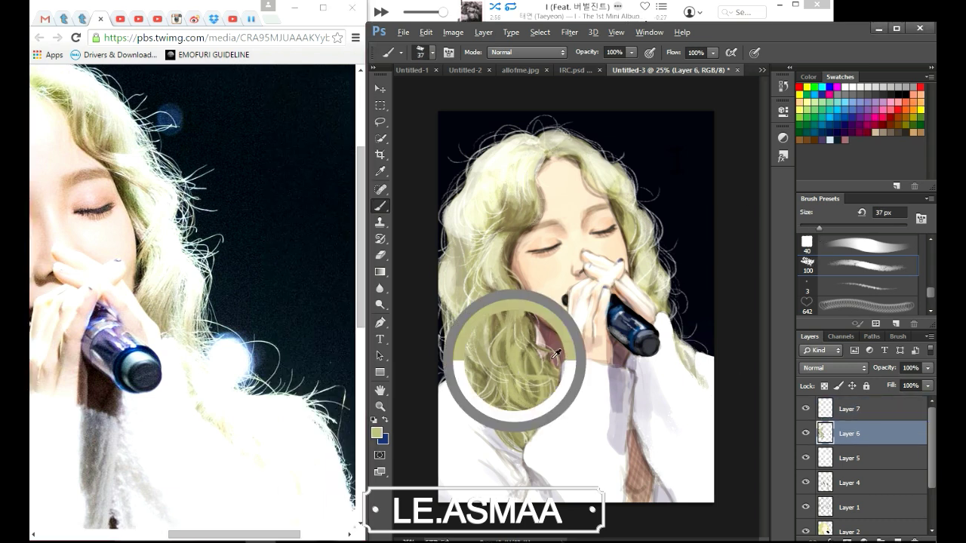
{"action": "left_click", "coordinate": [698, 371], "text": "alt"}
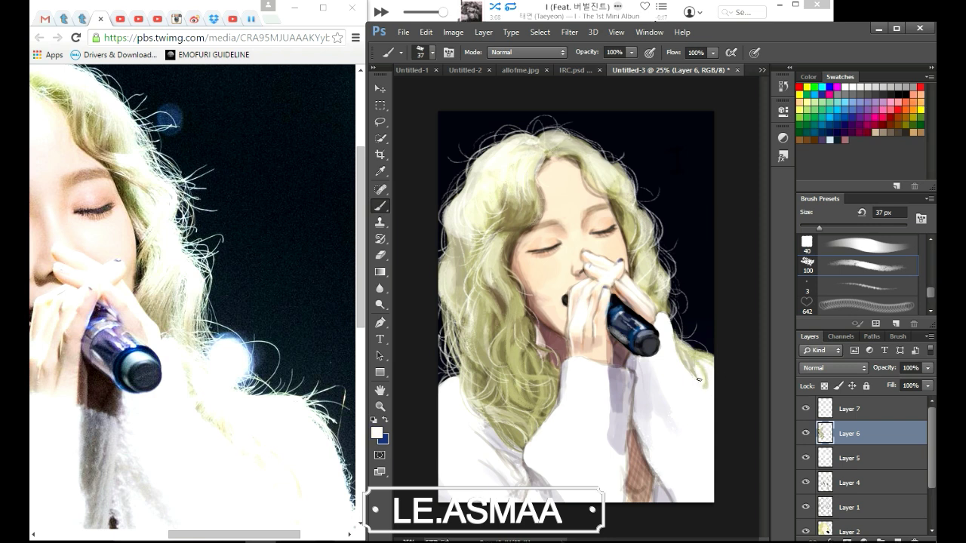
{"action": "key", "text": "alt+bracketright"}
{"action": "left_click_drag", "start_coordinate": [818, 227], "coordinate": [812, 230]}
{"action": "left_click_drag", "start_coordinate": [687, 356], "coordinate": [699, 365]}
{"action": "key", "text": "bracketleft"}
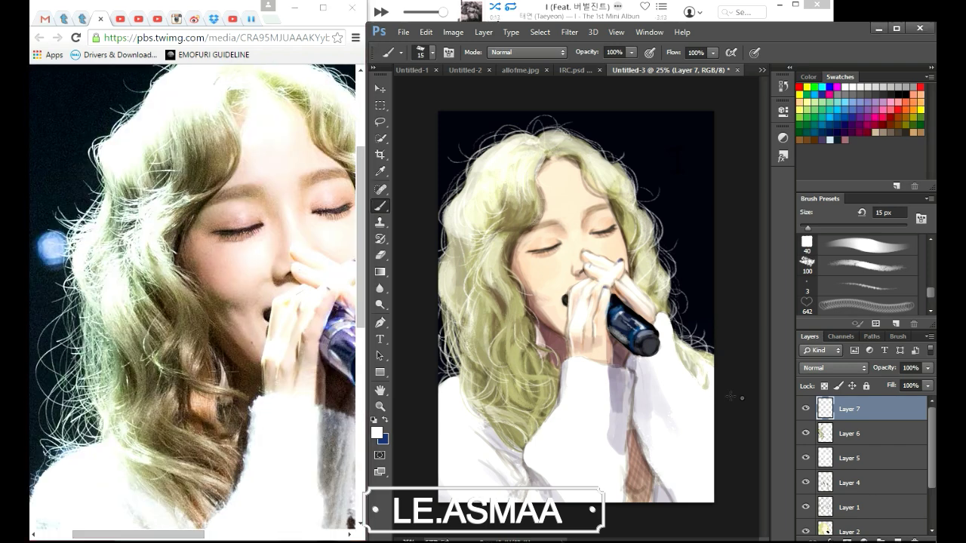
On Layer 6, paint bright white strands across the crown and faint strands in the lower hair.
{"action": "left_click", "coordinate": [300, 373]}
{"action": "left_click", "coordinate": [856, 434]}
{"action": "left_click", "coordinate": [583, 169], "text": "alt"}
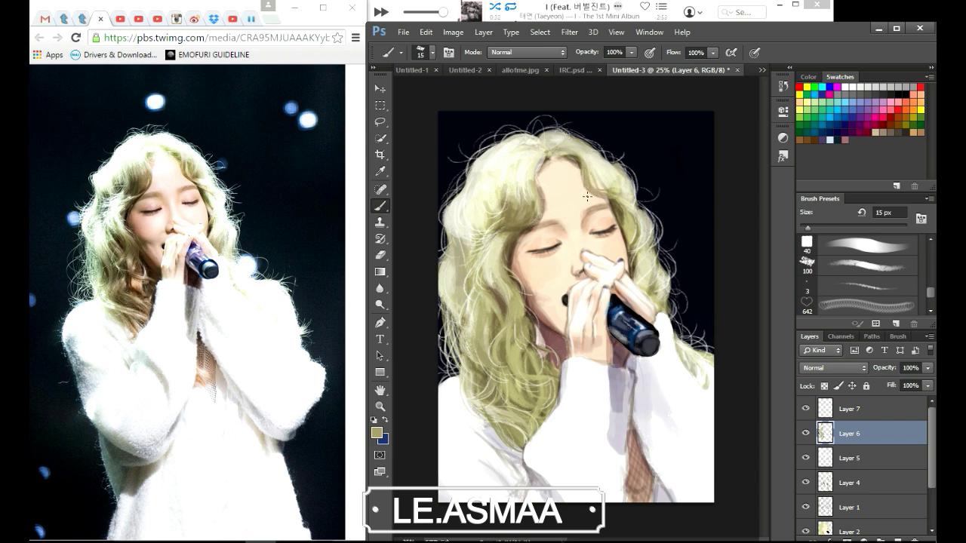
{"action": "left_click", "coordinate": [578, 157], "text": "alt"}
{"action": "left_click", "coordinate": [564, 147], "text": "alt"}
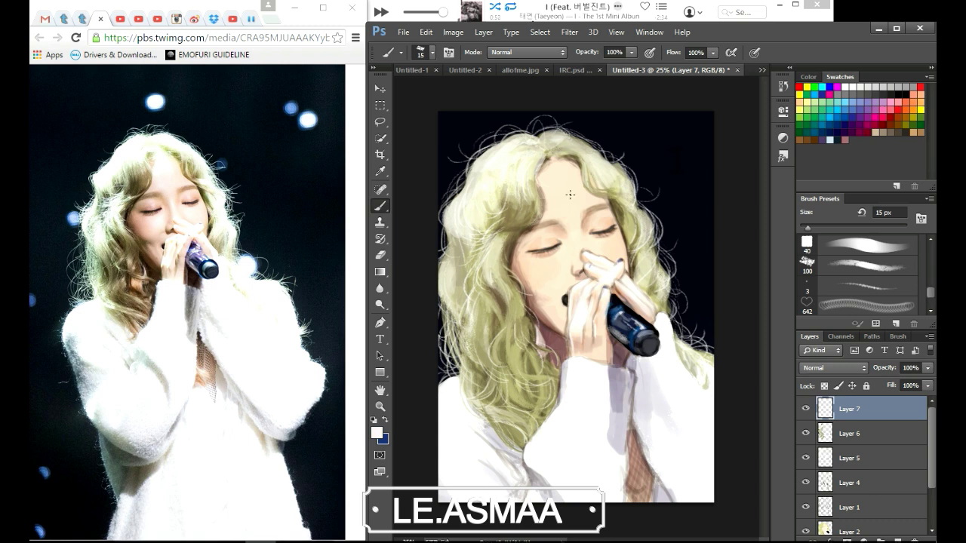
{"action": "left_click_drag", "start_coordinate": [555, 158], "coordinate": [586, 151]}
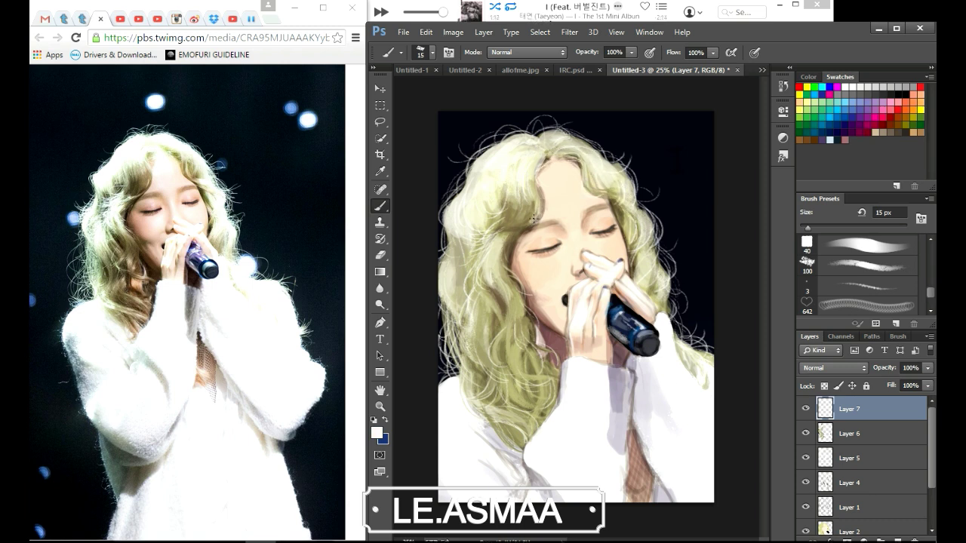
{"action": "left_click_drag", "start_coordinate": [527, 350], "coordinate": [507, 405]}
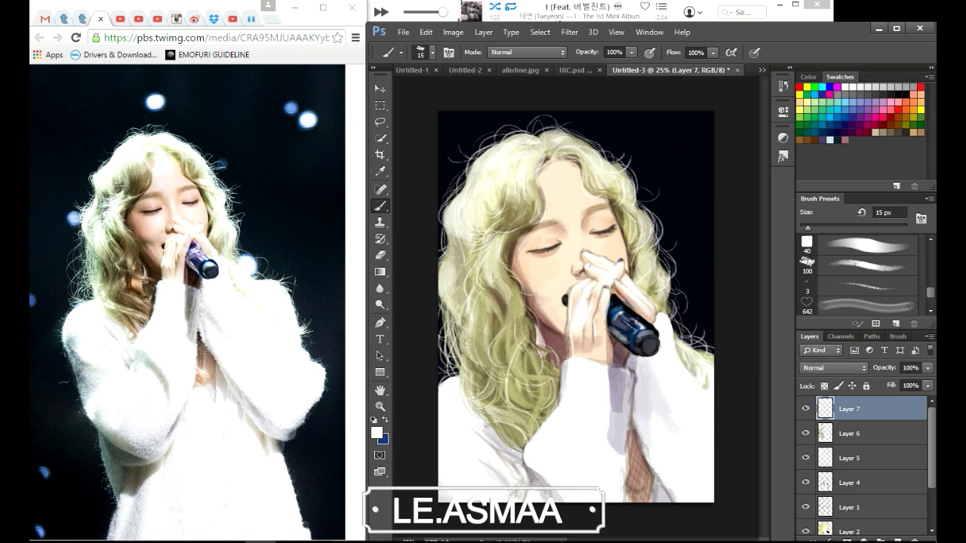
Move to the Multiply Layer 4 and sample a skin tone with a 79 px brush.
{"action": "left_click", "coordinate": [830, 435]}
{"action": "left_click", "coordinate": [805, 457]}
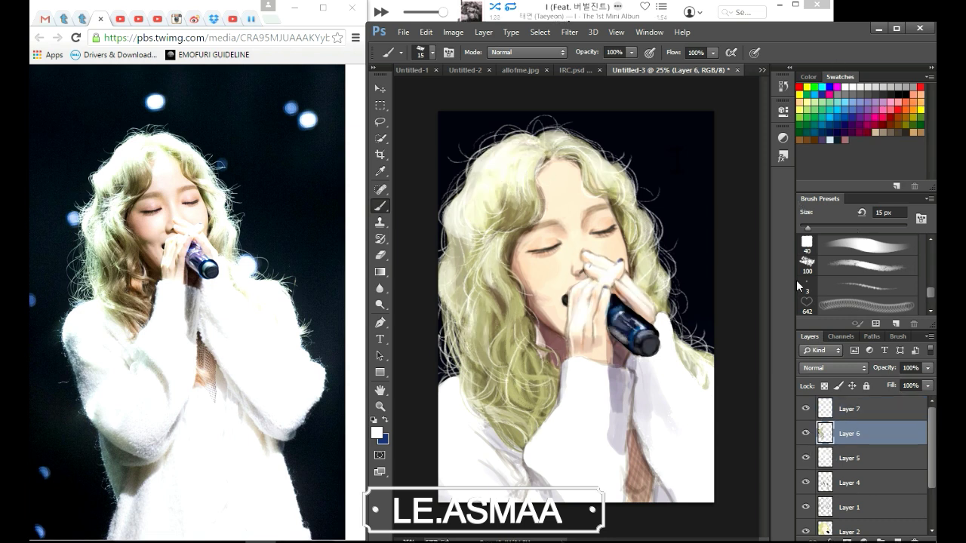
{"action": "key", "text": "alt+bracketleft"}
{"action": "key", "text": "alt+bracketleft"}
{"action": "left_click", "coordinate": [572, 261], "text": "alt"}
{"action": "left_click_drag", "start_coordinate": [814, 227], "coordinate": [841, 227]}
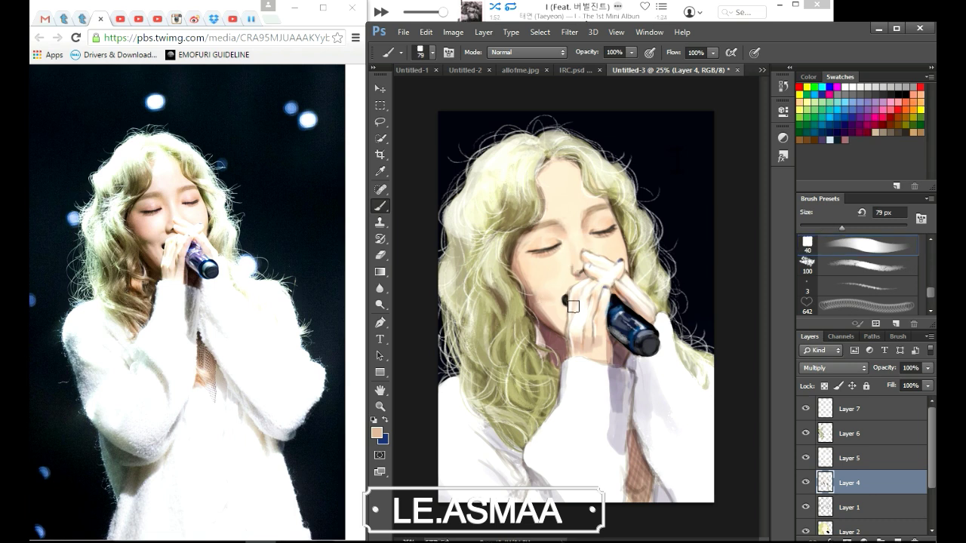
Reselect Layer 4 and sample a brownish-pink skin colour for painting.
{"action": "key", "text": "alt+bracketleft"}
{"action": "key", "text": "alt+bracketleft"}
{"action": "left_click", "coordinate": [561, 320], "text": "alt"}
{"action": "left_click", "coordinate": [821, 474]}
{"action": "key", "text": "e"}
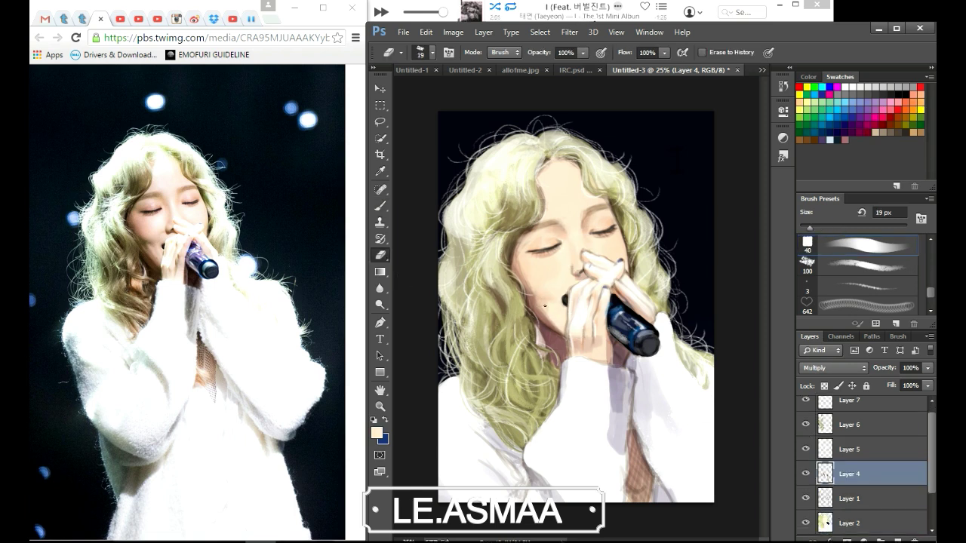
{"action": "key", "text": "b"}
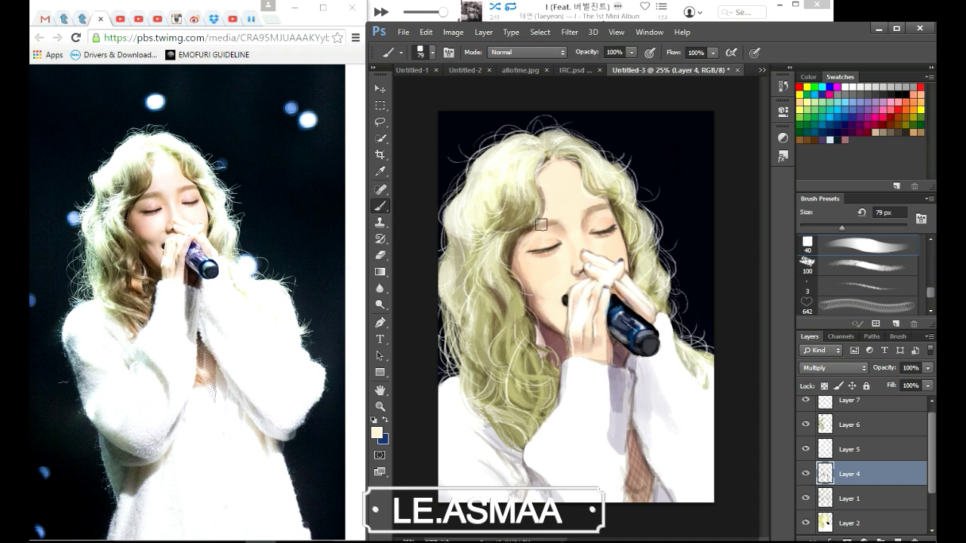
{"action": "left_click", "coordinate": [629, 261], "text": "alt"}
On Layer 6, zoom into the face, sample pink and cream tones, and set a 25 px brush.
{"action": "key", "text": "alt+bracketright"}
{"action": "key", "text": "alt+bracketright"}
{"action": "left_click", "coordinate": [571, 271], "text": "alt"}
{"action": "key", "text": "ctrl+plus"}
{"action": "key", "text": "ctrl+plus"}
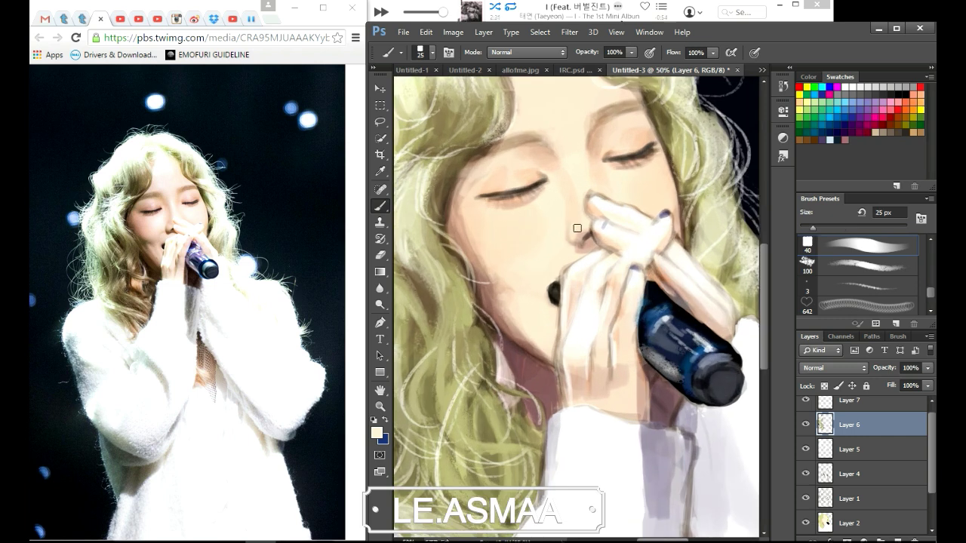
{"action": "left_click", "coordinate": [578, 226], "text": "alt"}
{"action": "left_click", "coordinate": [808, 243]}
{"action": "left_click", "coordinate": [594, 202], "text": "alt"}
{"action": "key", "text": "alt+bracketleft"}
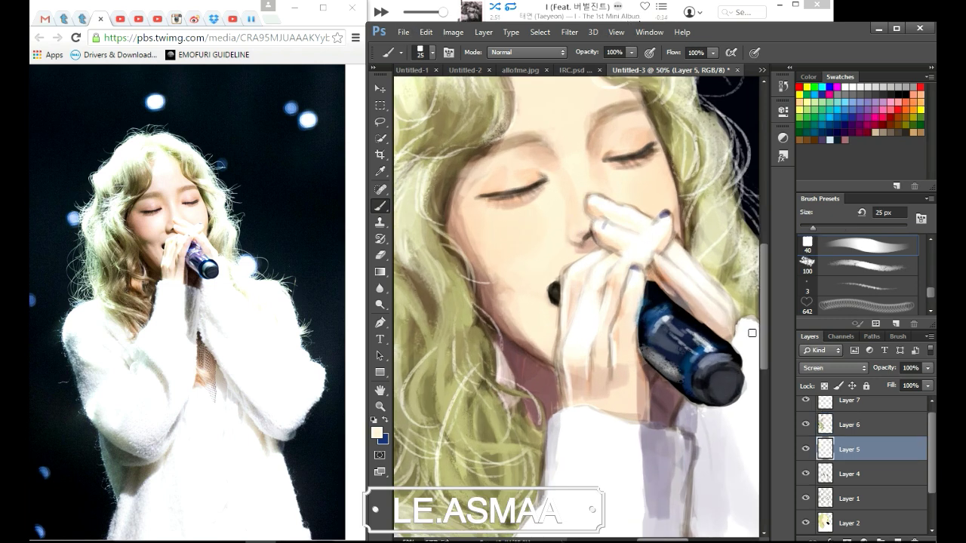
{"action": "key", "text": "ctrl+minus"}
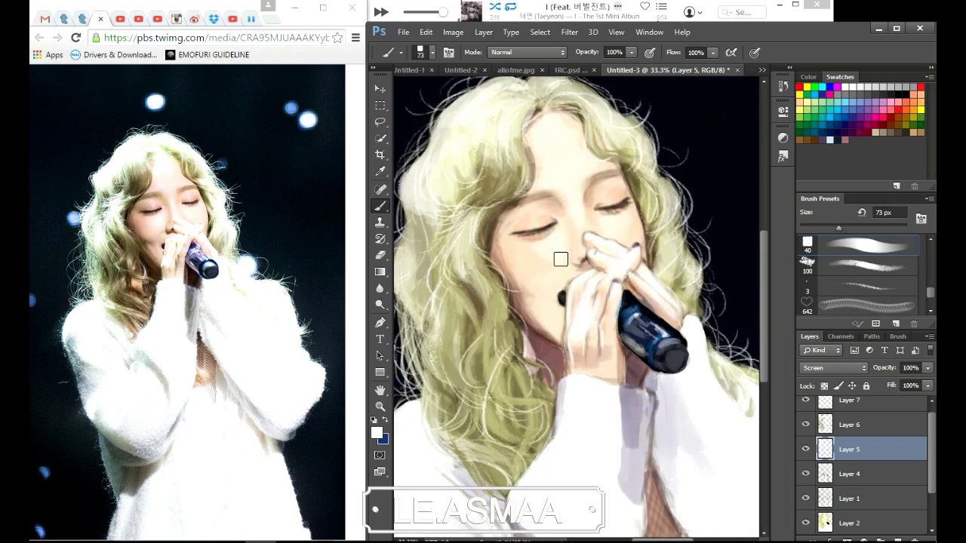
On Layer 6, sample beige, peach and tan skin tones with an 18 px brush.
{"action": "left_click", "coordinate": [831, 421]}
{"action": "key", "text": "bracketleft"}
{"action": "key", "text": "bracketleft"}
{"action": "key", "text": "bracketleft"}
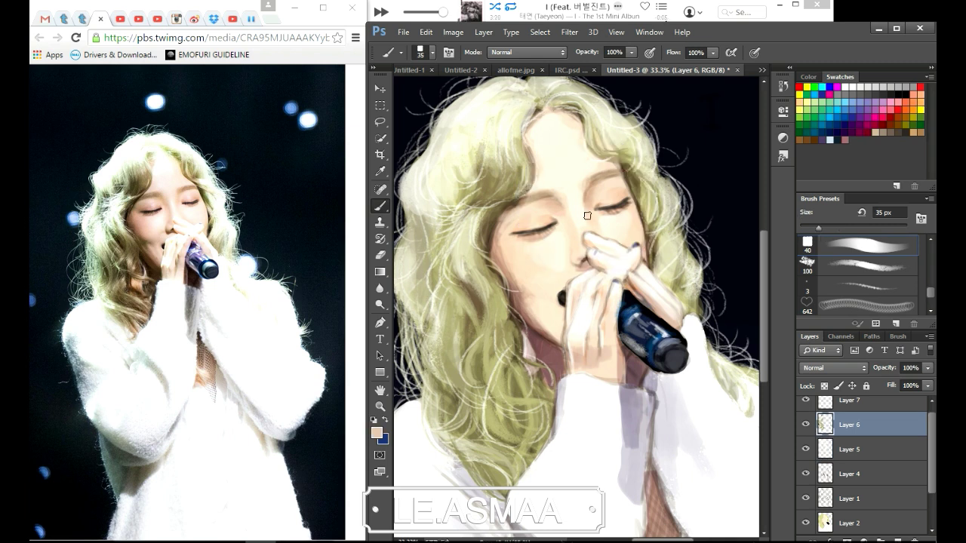
{"action": "left_click", "coordinate": [566, 211], "text": "alt"}
{"action": "left_click", "coordinate": [511, 227], "text": "alt"}
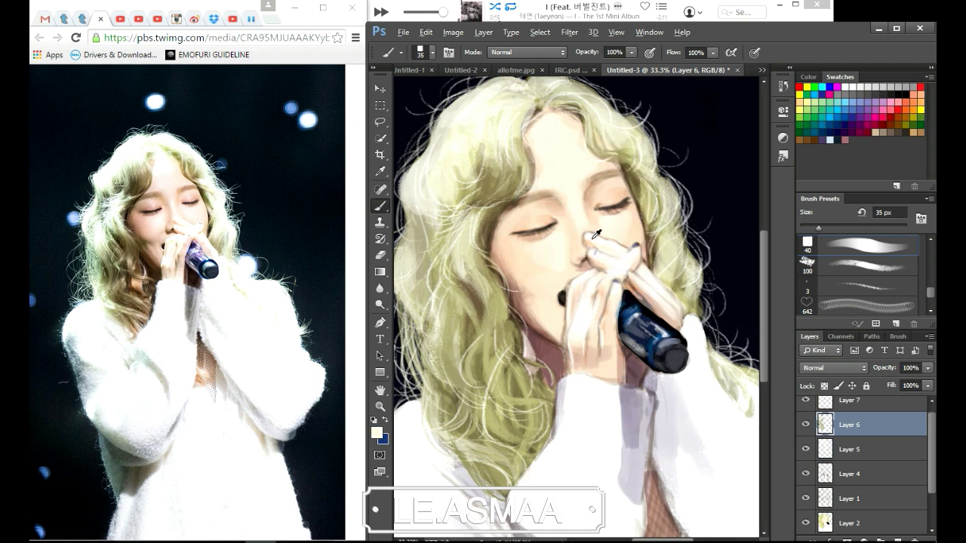
{"action": "key", "text": "bracketleft"}
{"action": "key", "text": "bracketleft"}
{"action": "key", "text": "bracketleft"}
{"action": "left_click", "coordinate": [600, 259], "text": "alt"}
Sample peach, tan and mauve shades around the fingers, checking the full-size reference photo.
{"action": "left_click", "coordinate": [591, 332], "text": "alt"}
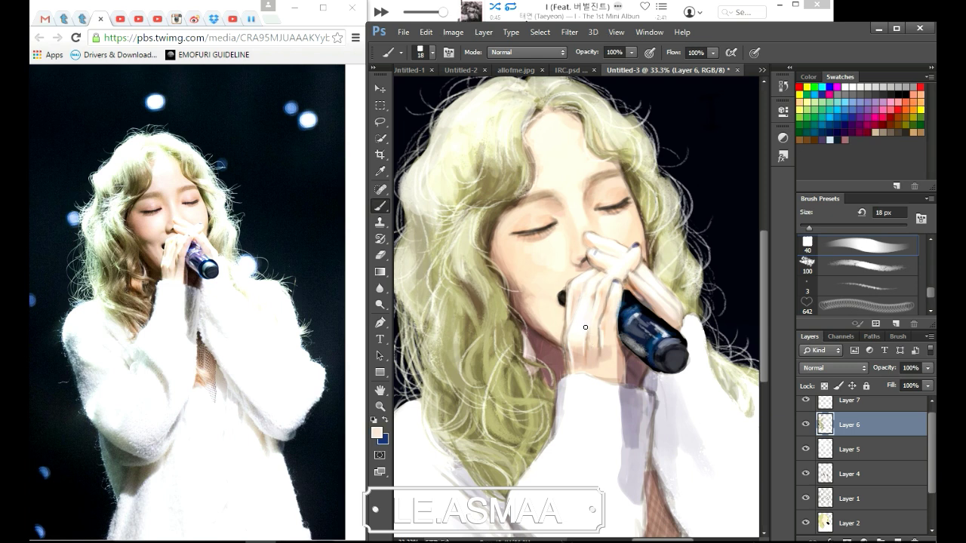
{"action": "left_click", "coordinate": [566, 341], "text": "alt"}
{"action": "left_click", "coordinate": [577, 286], "text": "alt"}
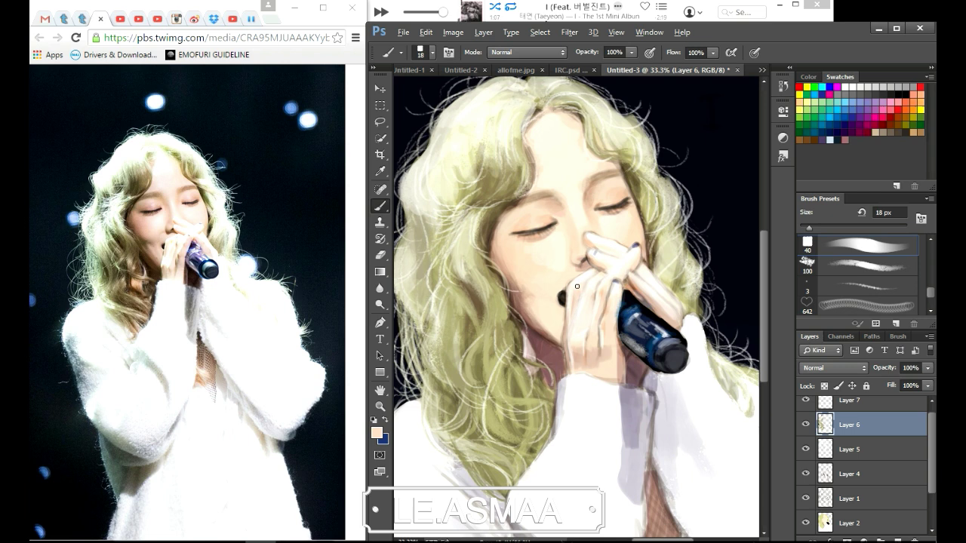
{"action": "left_click", "coordinate": [569, 368], "text": "alt"}
{"action": "left_click", "coordinate": [569, 362], "text": "alt"}
{"action": "left_click", "coordinate": [619, 345], "text": "alt"}
{"action": "left_click", "coordinate": [618, 355], "text": "alt"}
{"action": "left_click", "coordinate": [196, 259]}
{"action": "left_click", "coordinate": [622, 350], "text": "alt"}
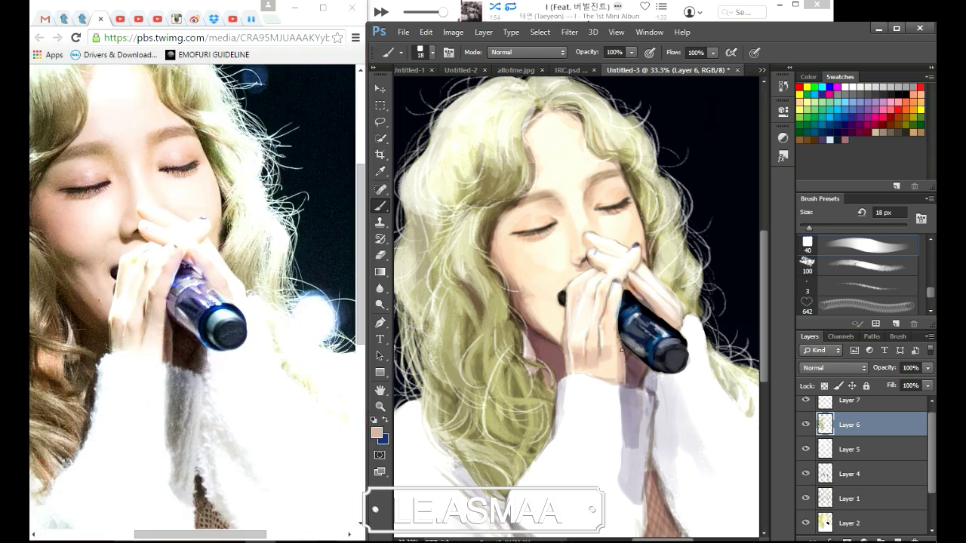
{"action": "left_click", "coordinate": [626, 351], "text": "alt"}
Paint pale blue highlights along the microphone and sample its navy and black tones.
{"action": "left_click", "coordinate": [645, 336], "text": "alt"}
{"action": "left_click_drag", "start_coordinate": [643, 314], "coordinate": [685, 341]}
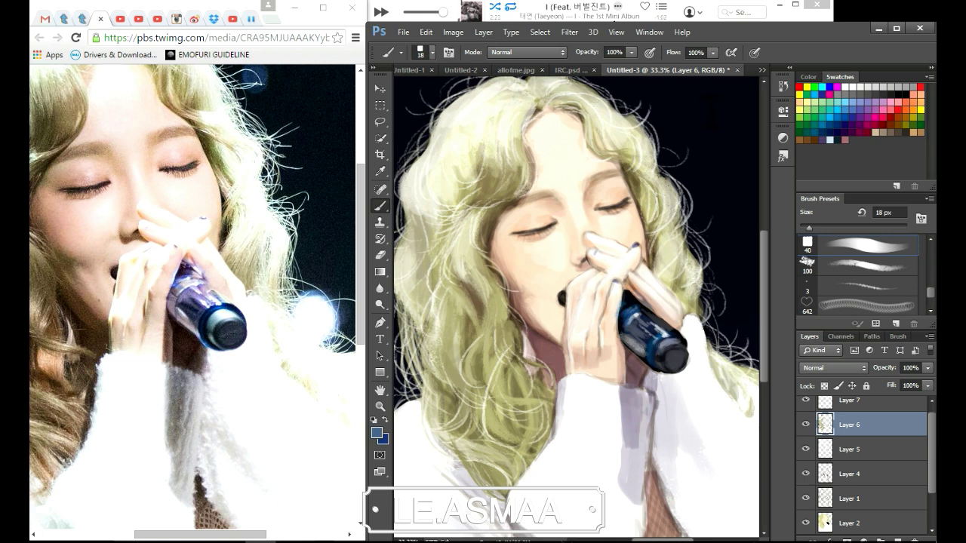
{"action": "left_click", "coordinate": [631, 304], "text": "alt"}
{"action": "left_click", "coordinate": [621, 325], "text": "alt"}
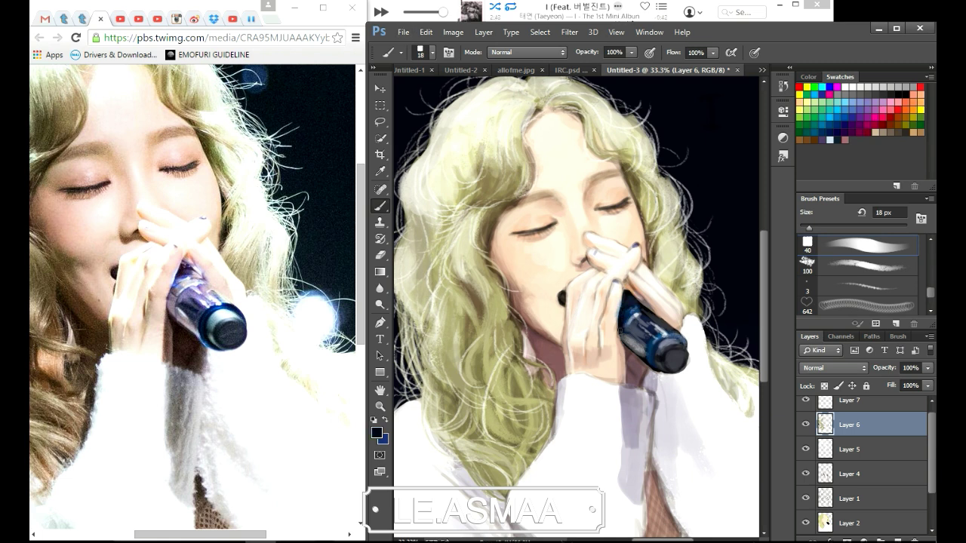
{"action": "left_click", "coordinate": [659, 359], "text": "alt"}
{"action": "left_click", "coordinate": [663, 354], "text": "alt"}
{"action": "left_click", "coordinate": [656, 356], "text": "alt"}
{"action": "left_click", "coordinate": [674, 335], "text": "alt"}
{"action": "left_click", "coordinate": [678, 336], "text": "alt"}
{"action": "left_click", "coordinate": [650, 354], "text": "alt"}
Sample sleeve white and khaki hair tones, then switch to the textured brush tip.
{"action": "left_click", "coordinate": [690, 336], "text": "alt"}
{"action": "left_click", "coordinate": [686, 359], "text": "alt"}
{"action": "left_click", "coordinate": [678, 330], "text": "alt"}
{"action": "left_click", "coordinate": [668, 314], "text": "alt"}
{"action": "left_click", "coordinate": [649, 258], "text": "alt"}
{"action": "left_click", "coordinate": [664, 285], "text": "alt"}
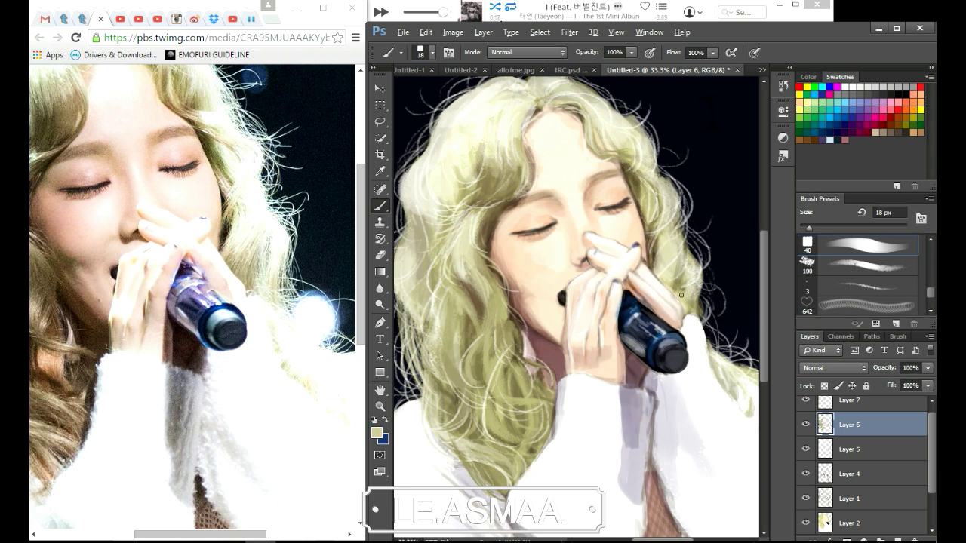
{"action": "left_click", "coordinate": [658, 252], "text": "alt"}
{"action": "key", "text": "period"}
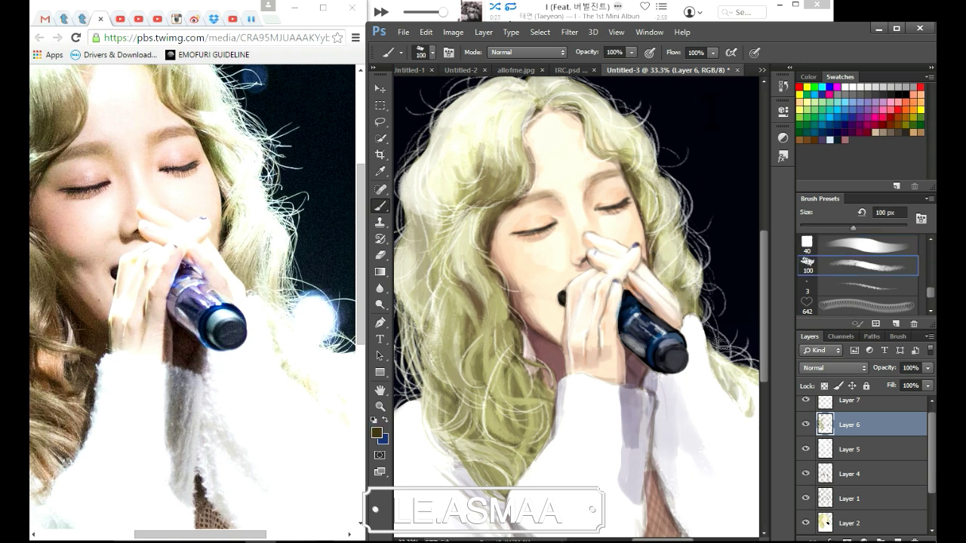
{"action": "left_click", "coordinate": [649, 408], "text": "alt"}
With a 15 px soft round brush, paint light strokes over the fishnet below the sleeve.
{"action": "scroll", "coordinate": [642, 422], "scroll_direction": "down", "scroll_amount": 3}
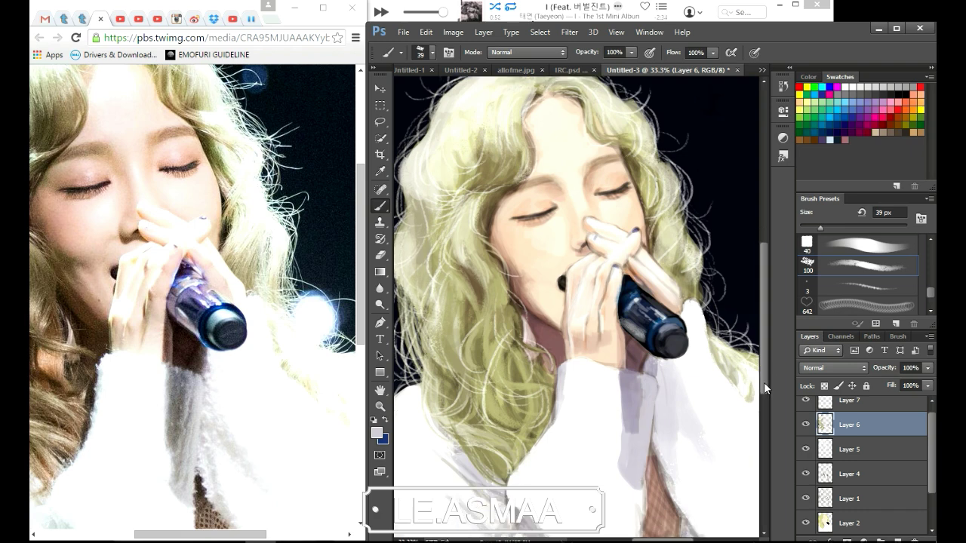
{"action": "scroll", "coordinate": [646, 457], "scroll_direction": "down", "scroll_amount": 2}
{"action": "key", "text": "comma"}
{"action": "mouse_move", "coordinate": [678, 369]}
{"action": "left_mouse_down"}
{"action": "mouse_move", "coordinate": [676, 412]}
{"action": "mouse_move", "coordinate": [663, 412]}
{"action": "left_mouse_up"}
{"action": "left_click_drag", "start_coordinate": [654, 337], "coordinate": [654, 407]}
{"action": "mouse_move", "coordinate": [652, 318]}
{"action": "left_mouse_down"}
{"action": "mouse_move", "coordinate": [650, 410]}
{"action": "mouse_move", "coordinate": [674, 381]}
{"action": "mouse_move", "coordinate": [677, 353]}
{"action": "mouse_move", "coordinate": [657, 316]}
{"action": "left_mouse_up"}
{"action": "left_click", "coordinate": [638, 400], "text": "alt"}
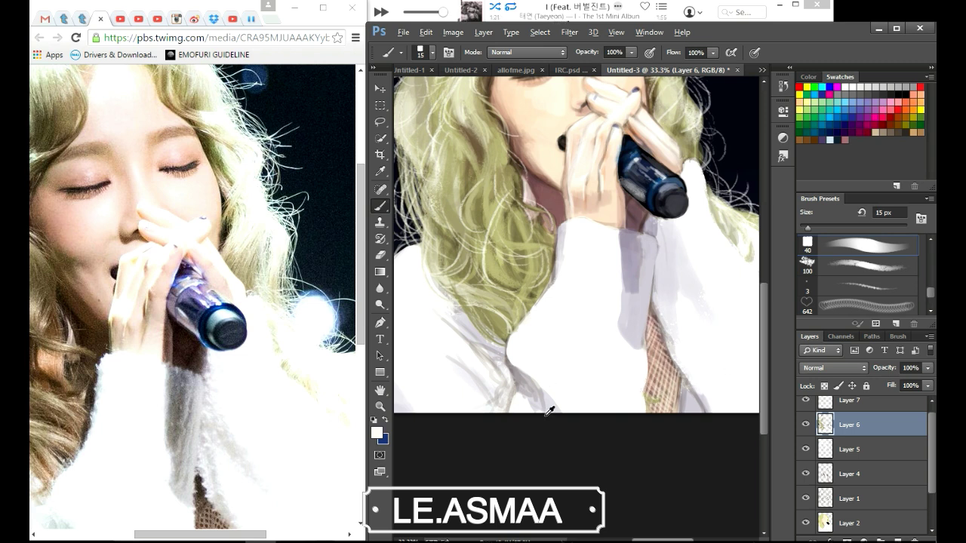
Paint white over the sleeve to cover the stray hair tip.
{"action": "scroll", "coordinate": [361, 257], "scroll_direction": "down", "scroll_amount": 2}
{"action": "left_click_drag", "start_coordinate": [472, 348], "coordinate": [500, 399]}
{"action": "left_click", "coordinate": [494, 373], "text": "alt"}
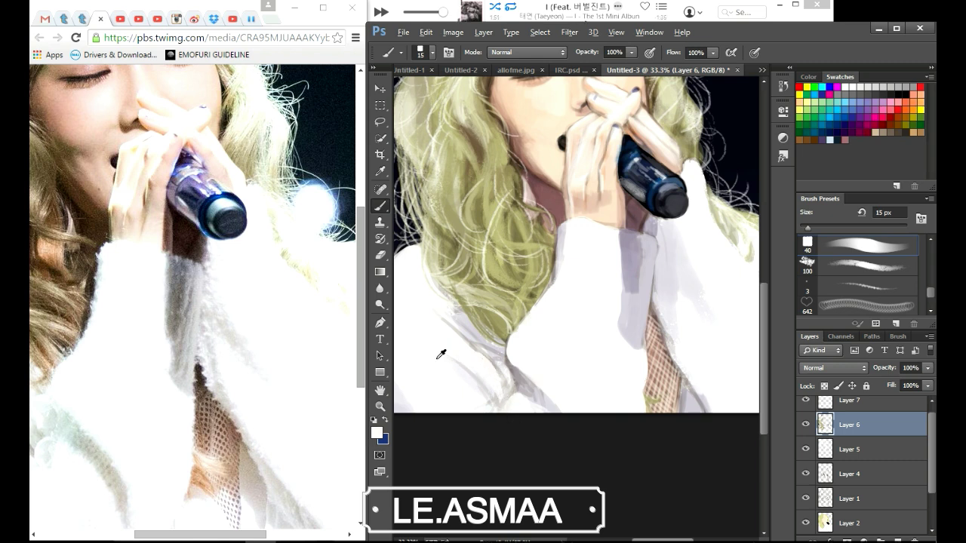
{"action": "left_click", "coordinate": [480, 336], "text": "alt"}
{"action": "left_click_drag", "start_coordinate": [506, 353], "coordinate": [501, 408]}
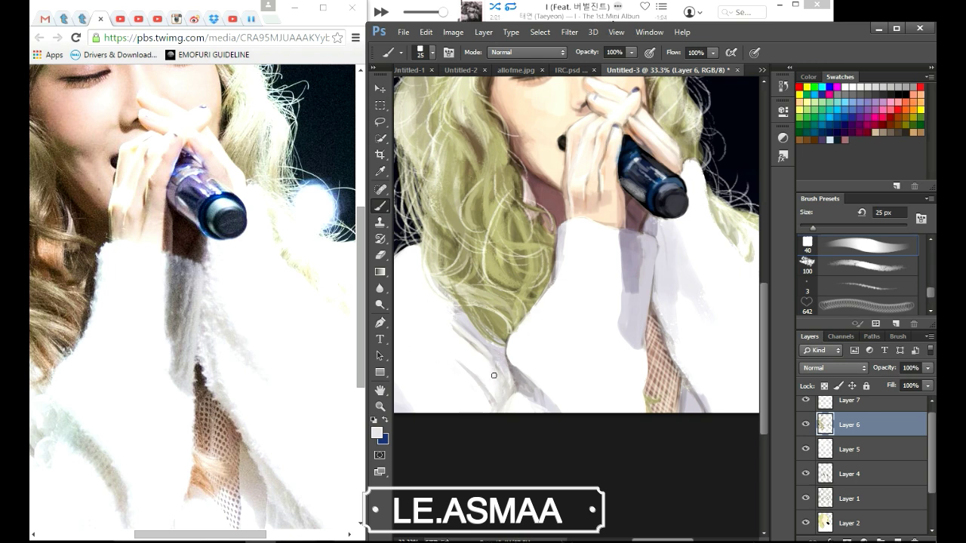
{"action": "key", "text": "ctrl+minus"}
Sample white and grey tones around the lower sleeve and resize the brush to 45 px.
{"action": "left_click", "coordinate": [668, 481], "text": "alt"}
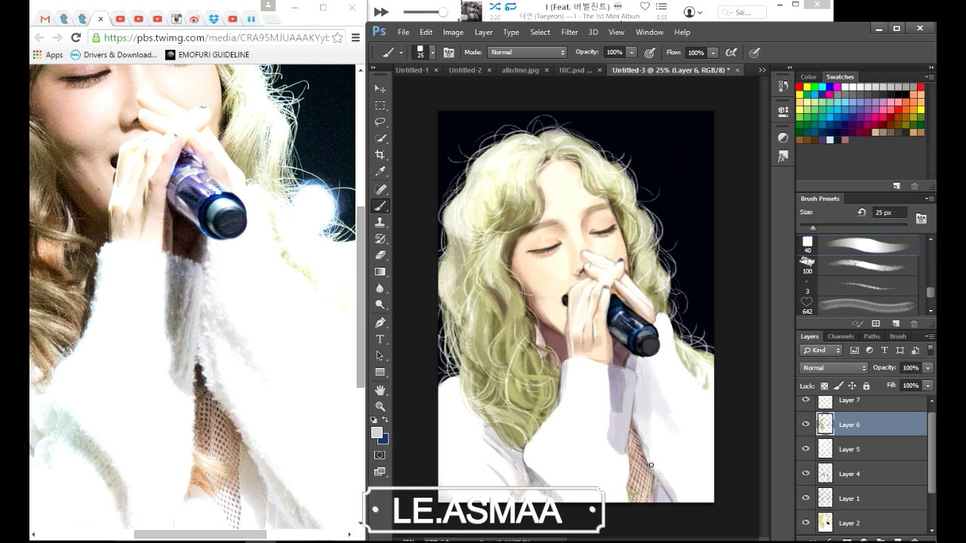
{"action": "left_click", "coordinate": [658, 491], "text": "alt"}
{"action": "left_click", "coordinate": [662, 488], "text": "alt"}
{"action": "left_click", "coordinate": [675, 465], "text": "alt"}
{"action": "left_click", "coordinate": [664, 480], "text": "alt"}
{"action": "left_click", "coordinate": [669, 487], "text": "alt"}
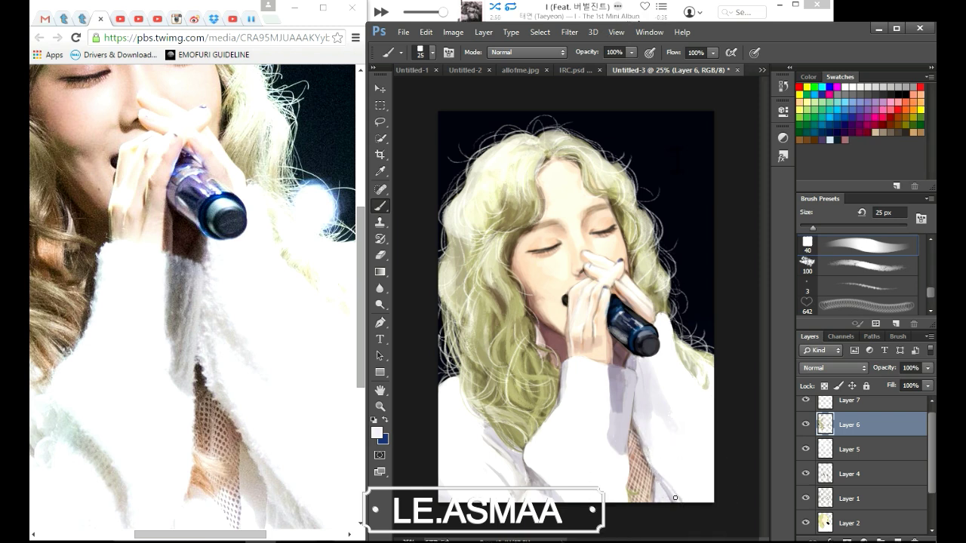
{"action": "left_click_drag", "start_coordinate": [694, 419], "coordinate": [659, 423]}
{"action": "key", "text": "bracketleft"}
{"action": "key", "text": "bracketleft"}
{"action": "key", "text": "bracketleft"}
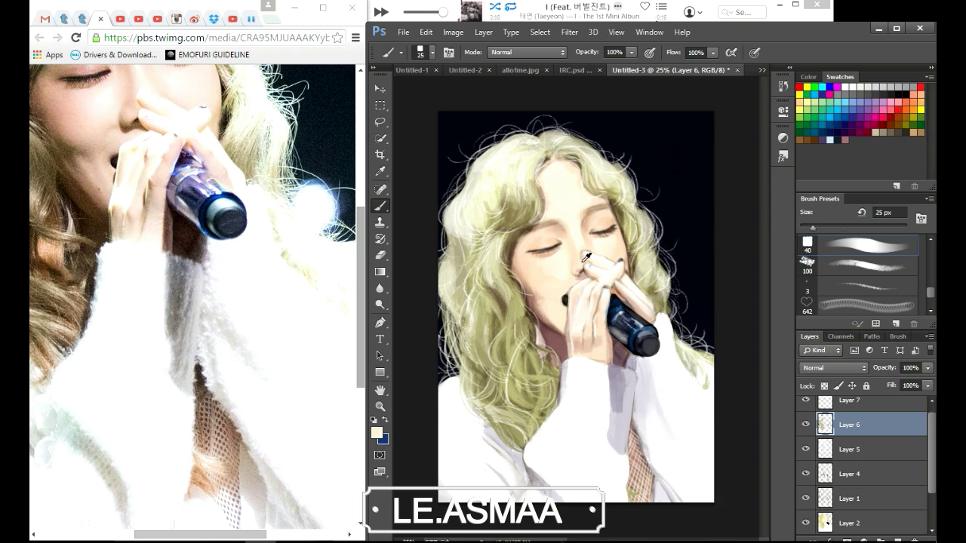
{"action": "scroll", "coordinate": [586, 258], "scroll_direction": "up", "scroll_amount": 3}
Sample a pinkish skin tone and paint pink onto the nose tip.
{"action": "key", "text": "bracketleft"}
{"action": "key", "text": "bracketleft"}
{"action": "key", "text": "bracketleft"}
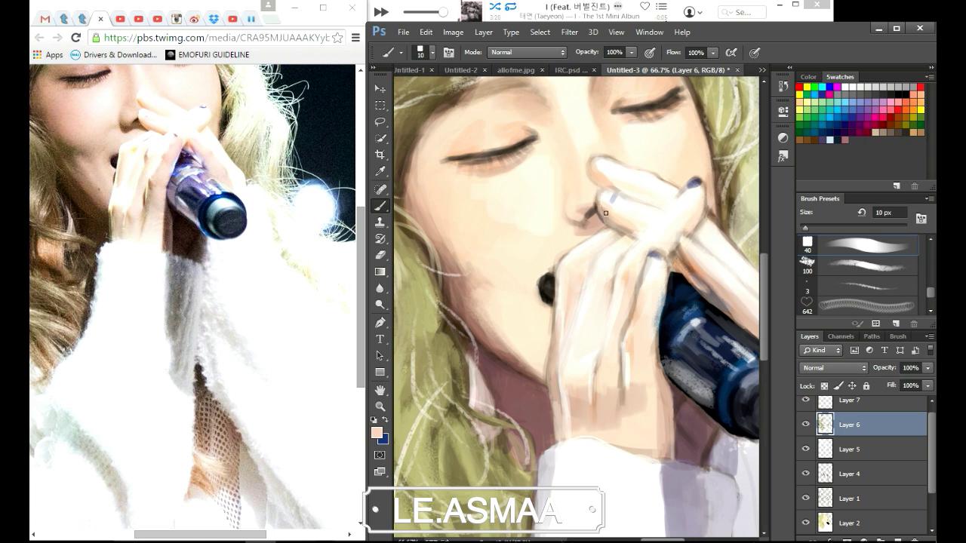
{"action": "left_click", "coordinate": [613, 233], "text": "alt"}
{"action": "left_click", "coordinate": [612, 231], "text": "alt"}
{"action": "left_click_drag", "start_coordinate": [605, 194], "coordinate": [596, 205]}
Sample dark brown and black from the face to darken the eyelashes.
{"action": "left_click", "coordinate": [596, 210], "text": "alt"}
{"action": "key", "text": "ctrl+minus"}
{"action": "key", "text": "ctrl+minus"}
{"action": "key", "text": "ctrl+plus"}
{"action": "left_click", "coordinate": [593, 225], "text": "alt"}
{"action": "left_click", "coordinate": [558, 273], "text": "alt"}
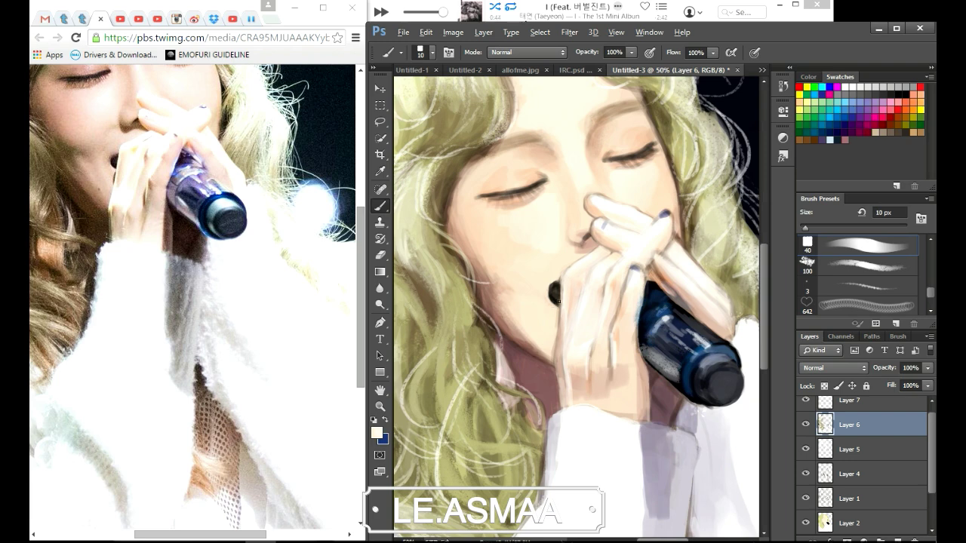
{"action": "left_click", "coordinate": [557, 316], "text": "alt"}
{"action": "left_click", "coordinate": [557, 299], "text": "alt"}
{"action": "left_click", "coordinate": [557, 296], "text": "alt"}
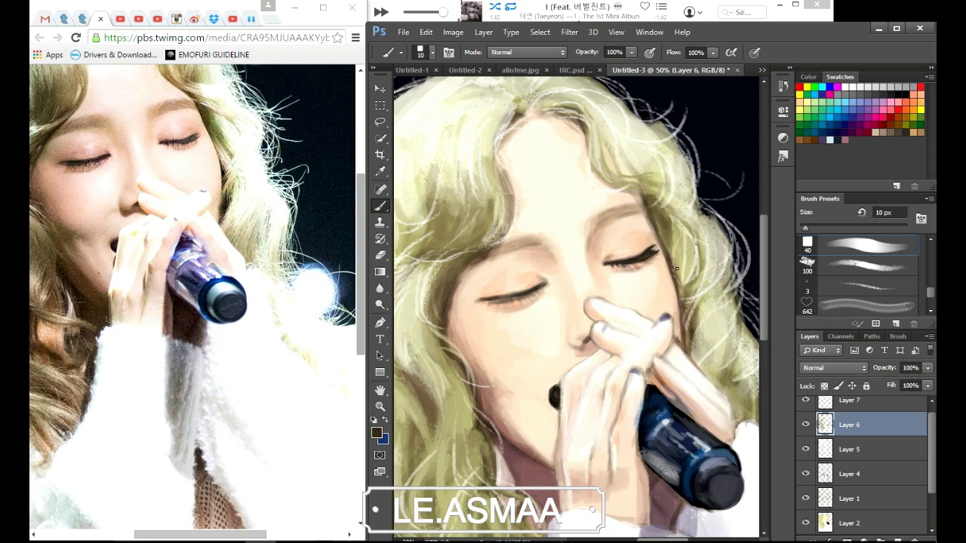
{"action": "scroll", "coordinate": [627, 287], "scroll_direction": "down", "scroll_amount": 3}
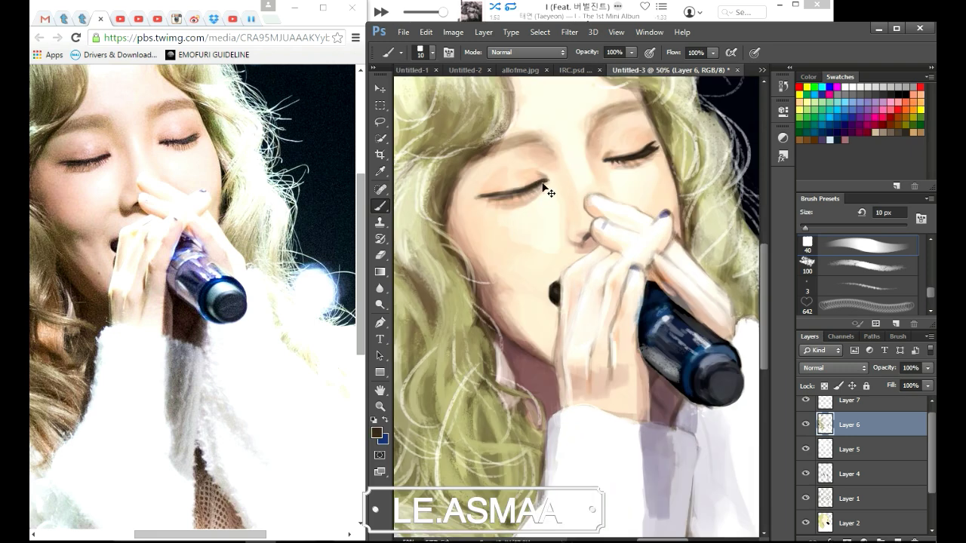
{"action": "left_click", "coordinate": [480, 199], "text": "alt"}
On Layer 4 in Multiply, pick a pink cheek tone with a 40 px textured brush.
{"action": "left_click", "coordinate": [615, 156], "text": "alt"}
{"action": "key", "text": "bracketright"}
{"action": "key", "text": "bracketright"}
{"action": "key", "text": "bracketright"}
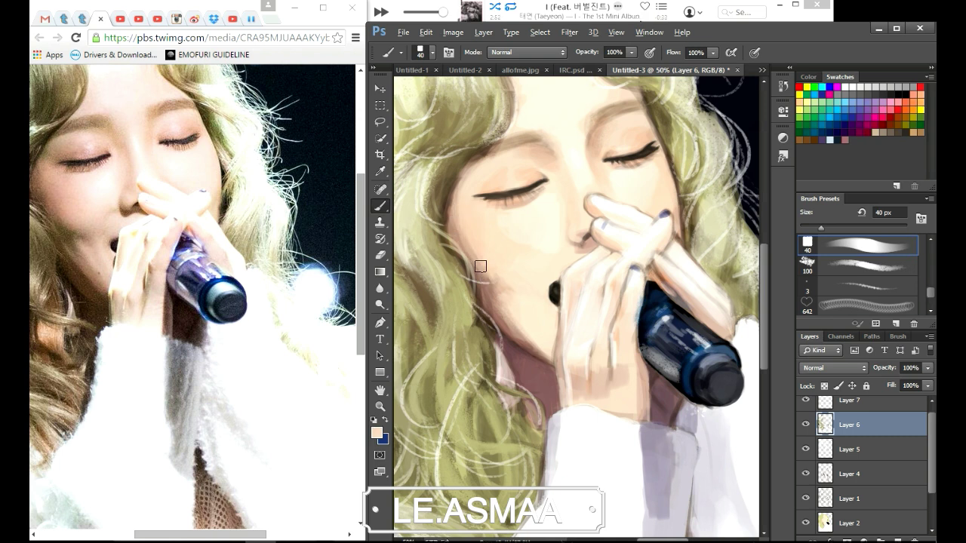
{"action": "left_click", "coordinate": [615, 153], "text": "alt"}
{"action": "left_click", "coordinate": [644, 146], "text": "alt"}
{"action": "key", "text": "alt+bracketleft"}
{"action": "key", "text": "alt+bracketleft"}
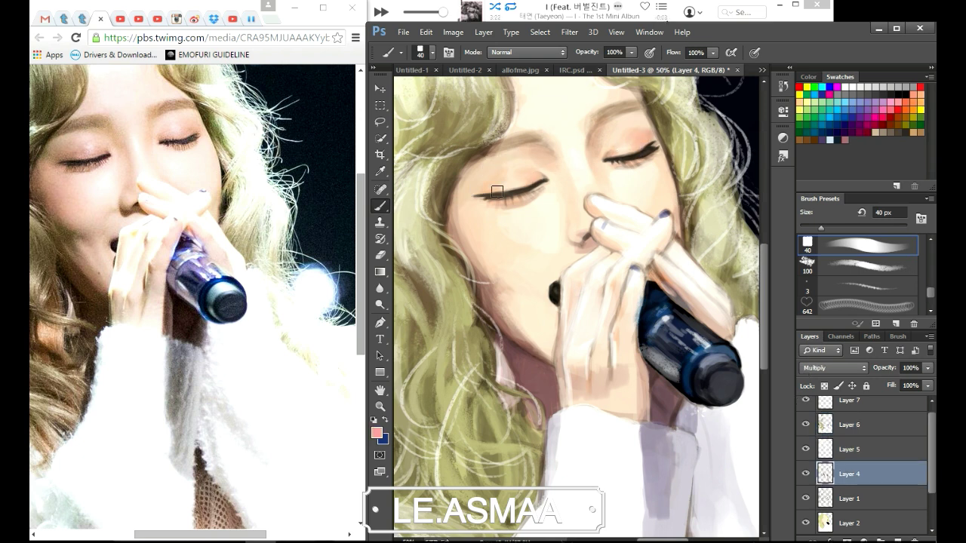
{"action": "key", "text": "period"}
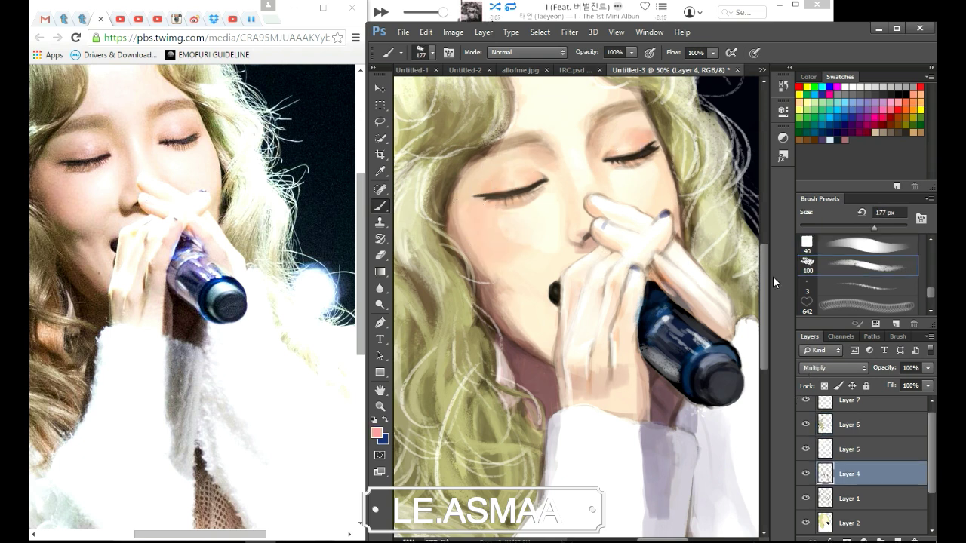
{"action": "key", "text": "ctrl+minus"}
{"action": "key", "text": "ctrl+minus"}
{"action": "key", "text": "ctrl+plus"}
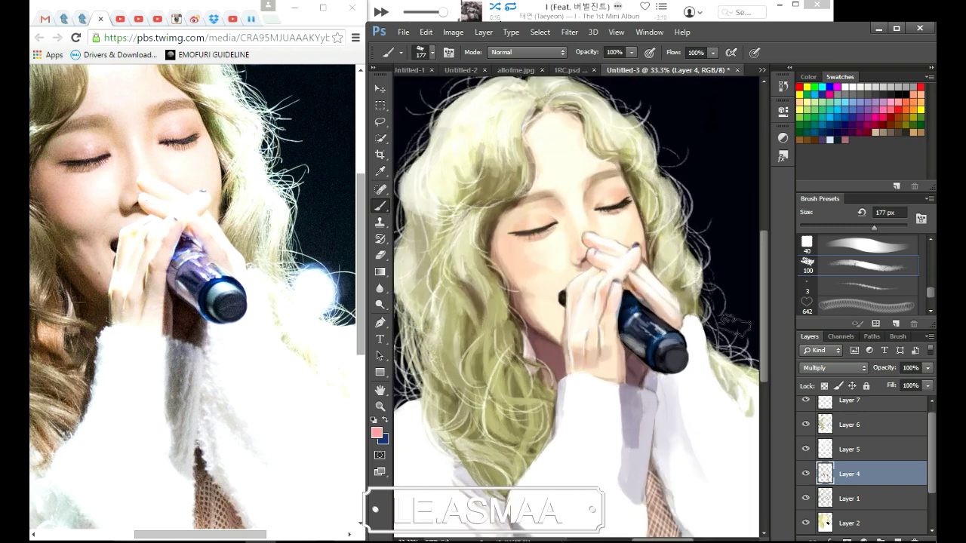
Return to Layer 6 and frame the view on the face and microphone.
{"action": "key", "text": "alt+bracketright"}
{"action": "key", "text": "alt+bracketright"}
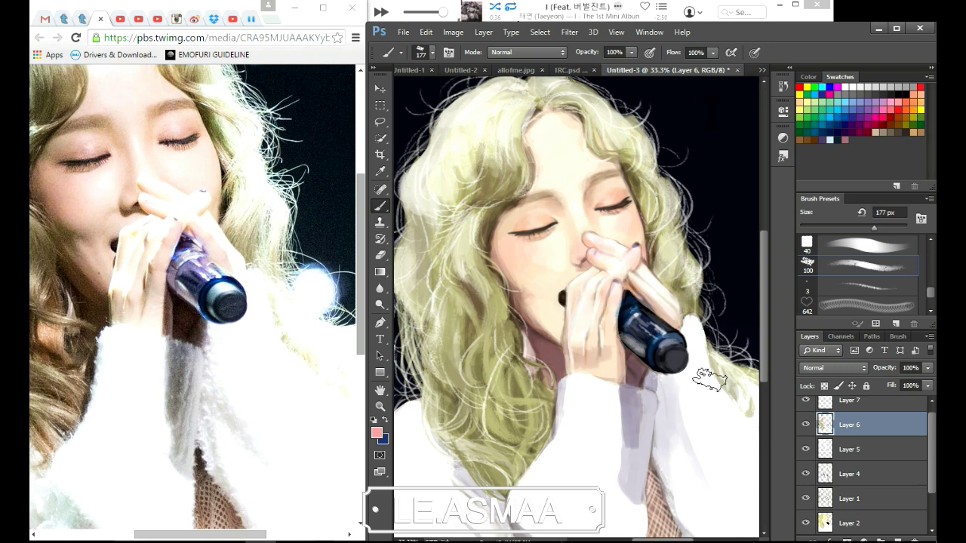
{"action": "key", "text": "ctrl+minus"}
{"action": "key", "text": "bracketleft"}
{"action": "key", "text": "bracketleft"}
{"action": "key", "text": "bracketleft"}
{"action": "key", "text": "ctrl+plus"}
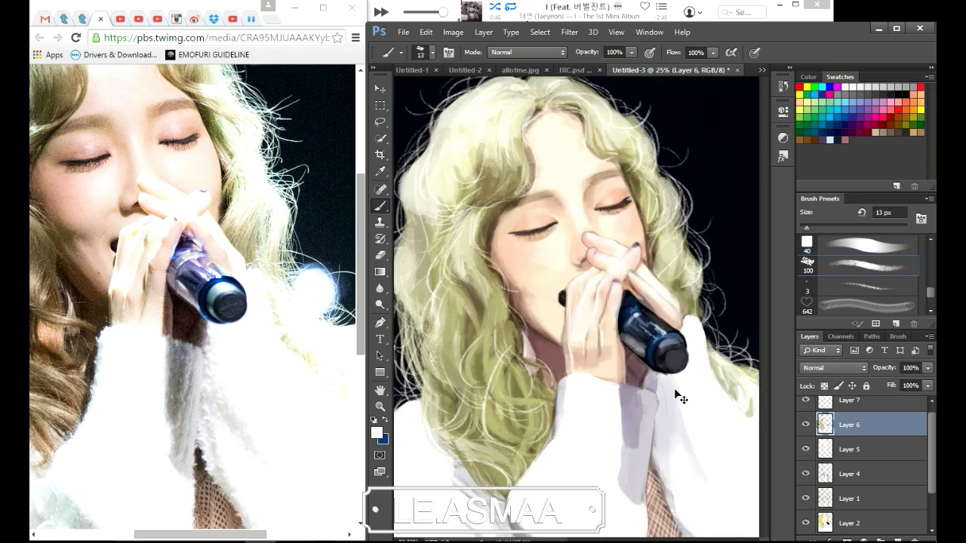
{"action": "key", "text": "ctrl+plus"}
{"action": "key", "text": "bracketright"}
Paint white along the sleeve's right edge, then make Layer 7 active with a soft round brush.
{"action": "left_click_drag", "start_coordinate": [715, 307], "coordinate": [744, 362]}
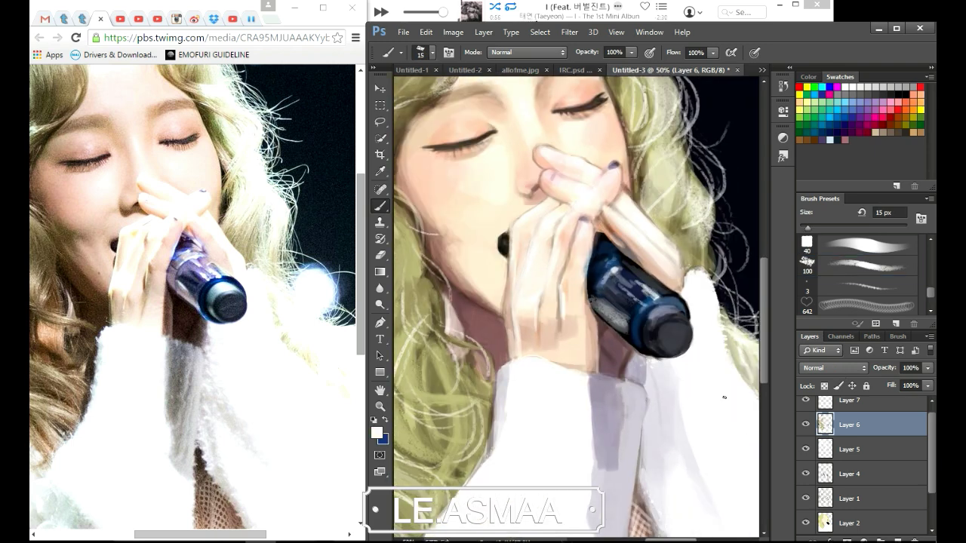
{"action": "left_click", "coordinate": [848, 249]}
{"action": "scroll", "coordinate": [662, 417], "scroll_direction": "down", "scroll_amount": 5}
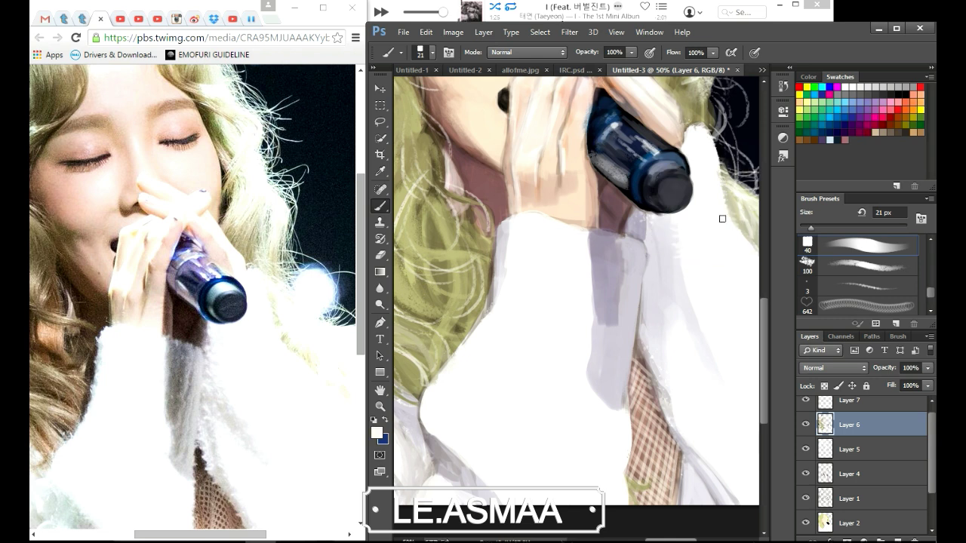
{"action": "key", "text": "alt+bracketright"}
{"action": "key", "text": "alt+bracketleft"}
{"action": "key", "text": "alt+bracketright"}
{"action": "scroll", "coordinate": [736, 386], "scroll_direction": "right", "scroll_amount": 2}
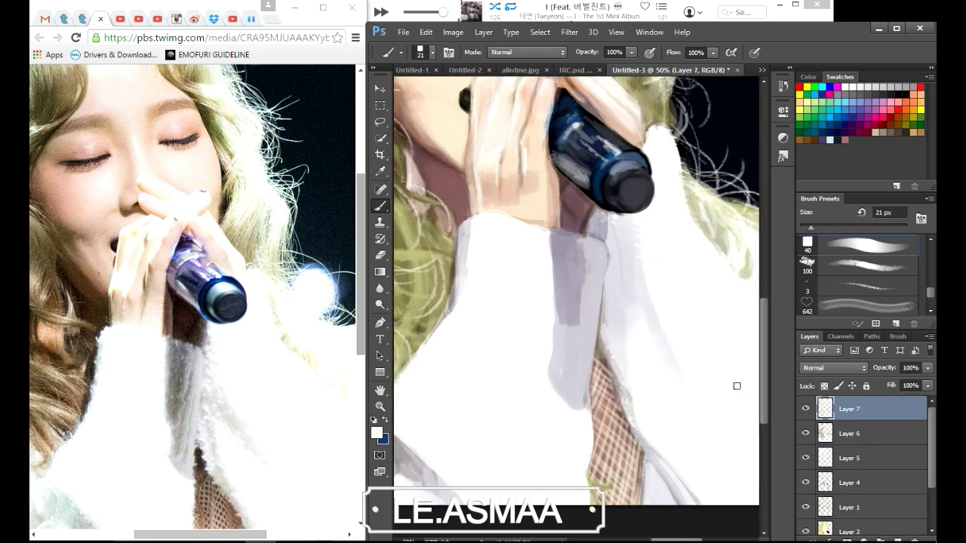
{"action": "key", "text": "bracketleft"}
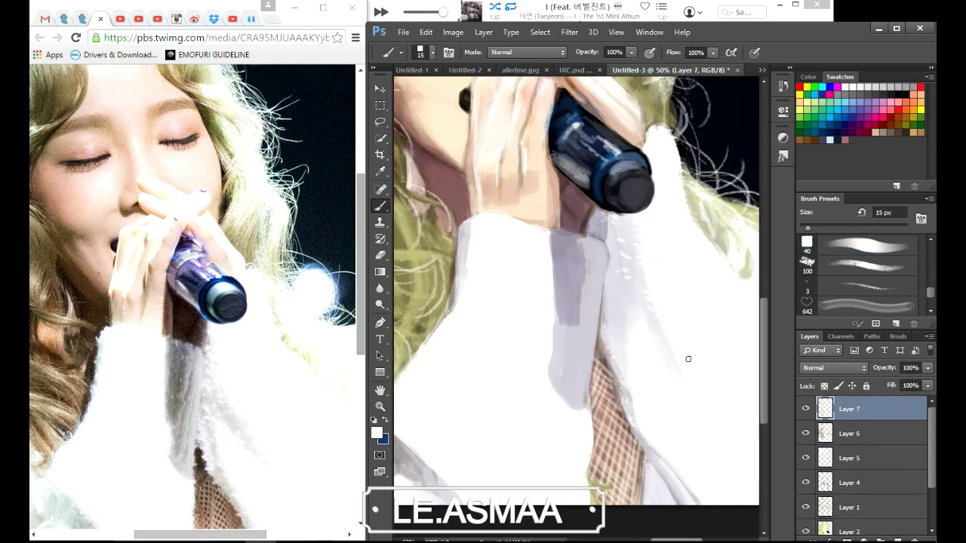
{"action": "key", "text": "bracketright"}
{"action": "key", "text": "bracketright"}
Paint white along the plaid tie, over the purple shadow, and along the sleeve edges near the hand.
{"action": "left_click_drag", "start_coordinate": [613, 341], "coordinate": [634, 415]}
{"action": "mouse_move", "coordinate": [627, 331]}
{"action": "left_mouse_down"}
{"action": "mouse_move", "coordinate": [575, 317]}
{"action": "mouse_move", "coordinate": [564, 301]}
{"action": "left_mouse_up"}
{"action": "left_click_drag", "start_coordinate": [459, 238], "coordinate": [459, 263]}
{"action": "left_click_drag", "start_coordinate": [498, 218], "coordinate": [508, 223]}
{"action": "key", "text": "ctrl+minus"}
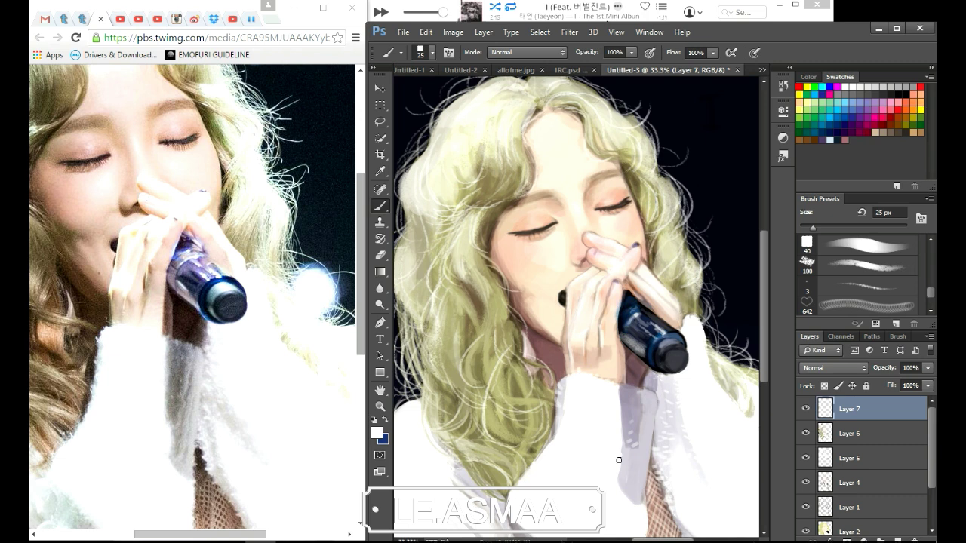
Sample sleeve tones, add a faint darker sleeve stroke, and reset to pure white at 9 px.
{"action": "left_click", "coordinate": [648, 473], "text": "alt"}
{"action": "left_click", "coordinate": [649, 453], "text": "alt"}
{"action": "left_click", "coordinate": [645, 406], "text": "alt"}
{"action": "left_click_drag", "start_coordinate": [643, 411], "coordinate": [643, 456]}
{"action": "left_click", "coordinate": [610, 390], "text": "alt"}
{"action": "left_click", "coordinate": [611, 444], "text": "alt"}
{"action": "left_click", "coordinate": [634, 420], "text": "alt"}
{"action": "left_click", "coordinate": [651, 459], "text": "alt"}
{"action": "scroll", "coordinate": [543, 377], "scroll_direction": "down", "scroll_amount": 2}
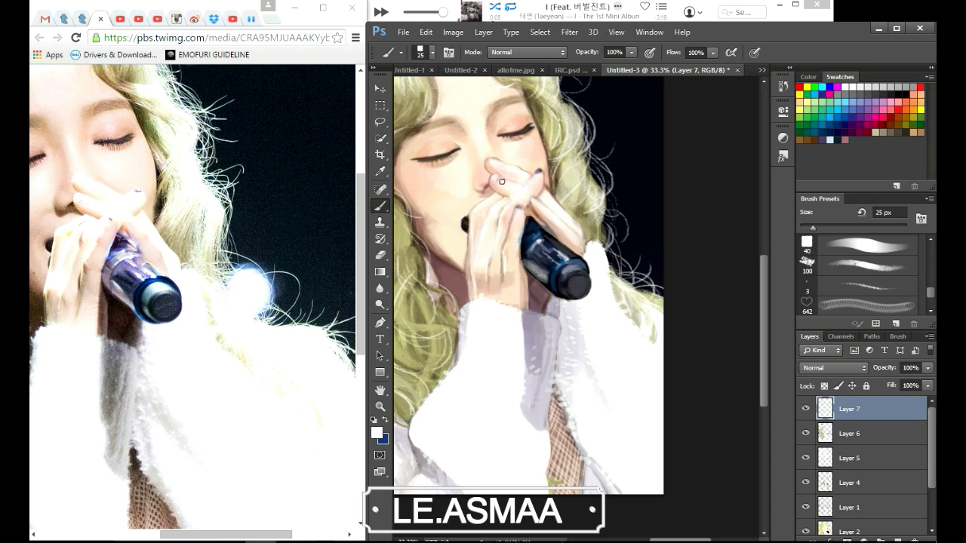
{"action": "left_click_drag", "start_coordinate": [809, 227], "coordinate": [804, 227]}
On a new layer above the background, dab three white lights with a 400 px soft round brush.
{"action": "key", "text": "ctrl+minus"}
{"action": "key", "text": "ctrl+minus"}
{"action": "scroll", "coordinate": [319, 403], "scroll_direction": "down", "scroll_amount": 5}
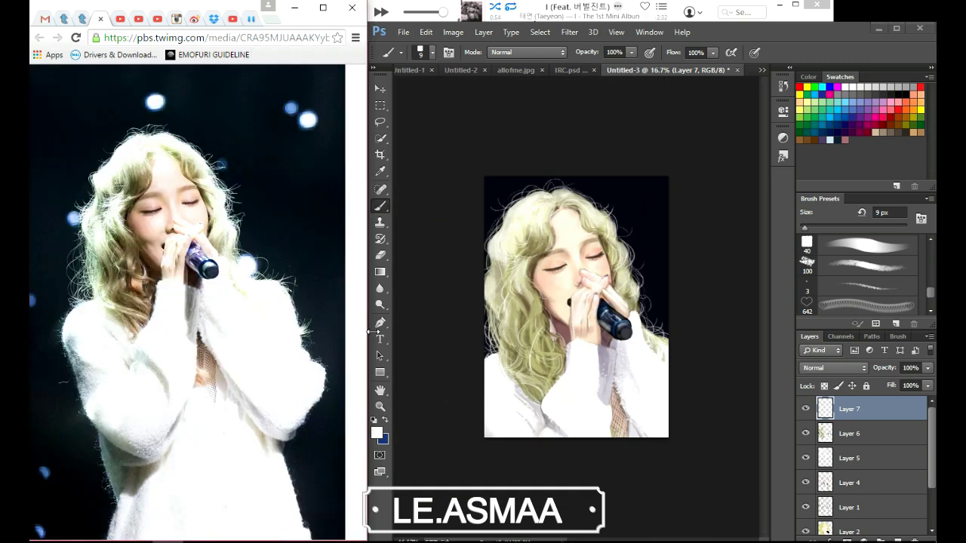
{"action": "key", "text": "ctrl+shift+alt+n"}
{"action": "scroll", "coordinate": [890, 289], "scroll_direction": "up", "scroll_amount": 3}
{"action": "left_click", "coordinate": [890, 289]}
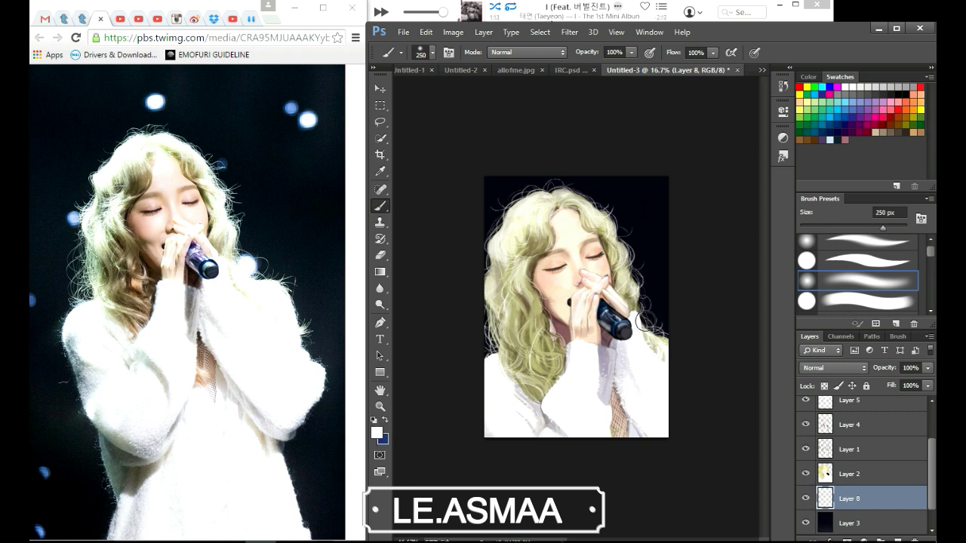
{"action": "key", "text": "bracketright"}
{"action": "left_click", "coordinate": [645, 303]}
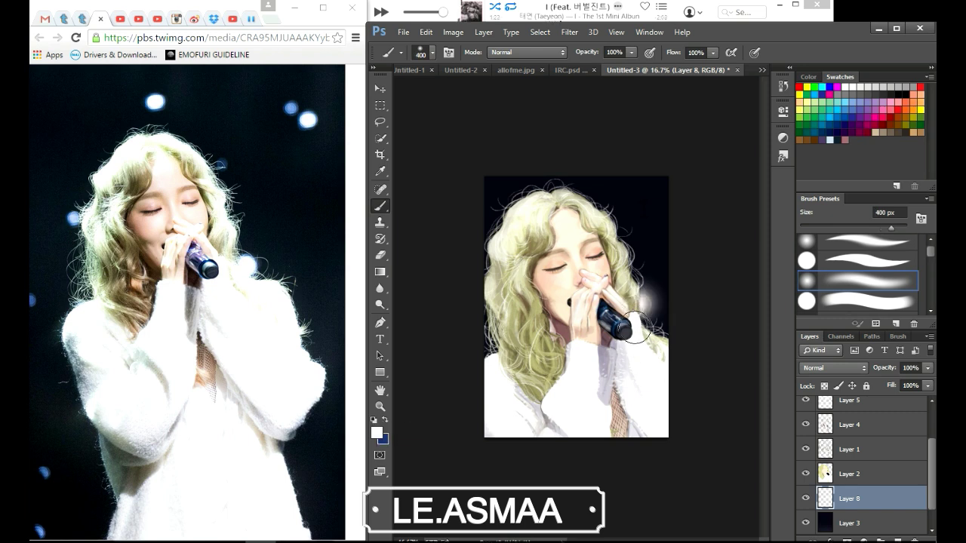
{"action": "left_click", "coordinate": [649, 192]}
{"action": "left_click", "coordinate": [489, 179]}
Give the lights layer a light blue Outer Glow and check it against Layer 2.
{"action": "double_click", "coordinate": [890, 498]}
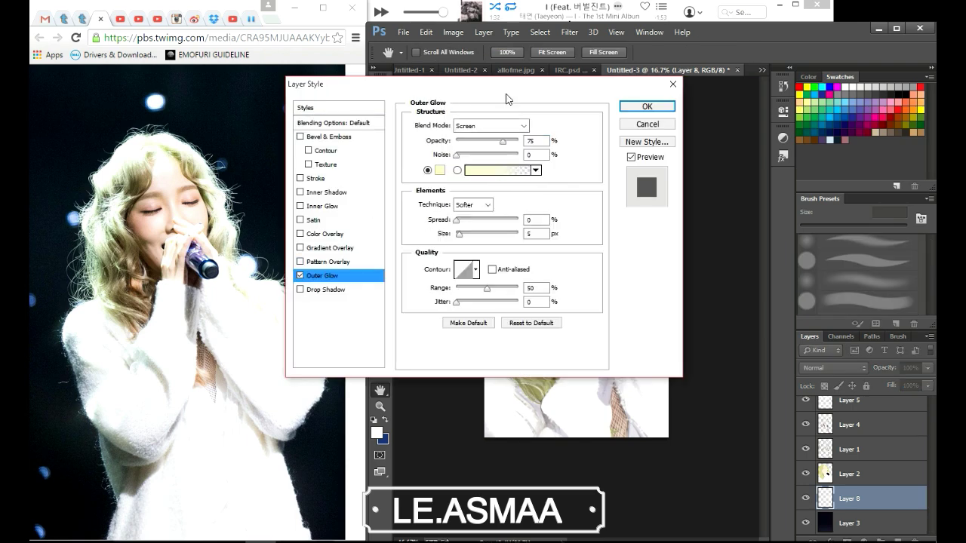
{"action": "left_click_drag", "start_coordinate": [377, 79], "coordinate": [789, 135]}
{"action": "left_click", "coordinate": [846, 215]}
{"action": "left_click_drag", "start_coordinate": [587, 399], "coordinate": [601, 421]}
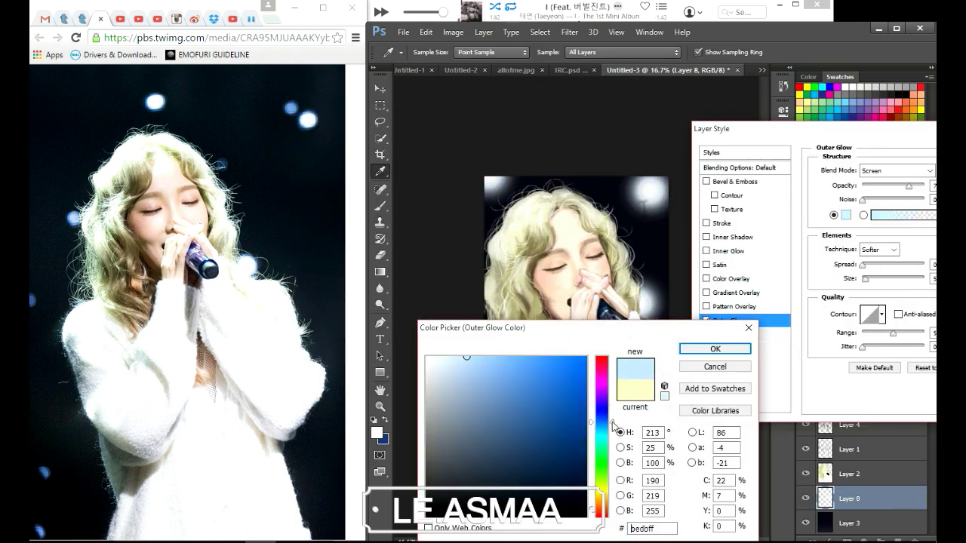
{"action": "left_click", "coordinate": [509, 372]}
{"action": "left_click", "coordinate": [714, 349]}
{"action": "key", "text": "Return"}
{"action": "left_click", "coordinate": [805, 473]}
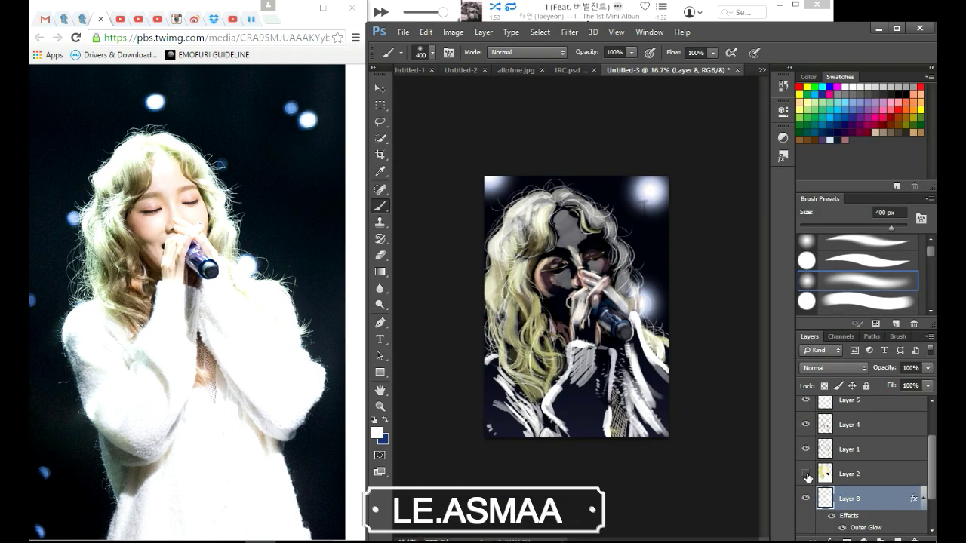
Apply a Box Blur with radius 8 to the lights.
{"action": "left_click", "coordinate": [570, 32]}
{"action": "left_click", "coordinate": [521, 275]}
{"action": "left_click_drag", "start_coordinate": [690, 479], "coordinate": [683, 483]}
{"action": "key", "text": "Escape"}
Lower the lights' Outer Glow opacity to 59%, then make Layer 2 active.
{"action": "double_click", "coordinate": [866, 527]}
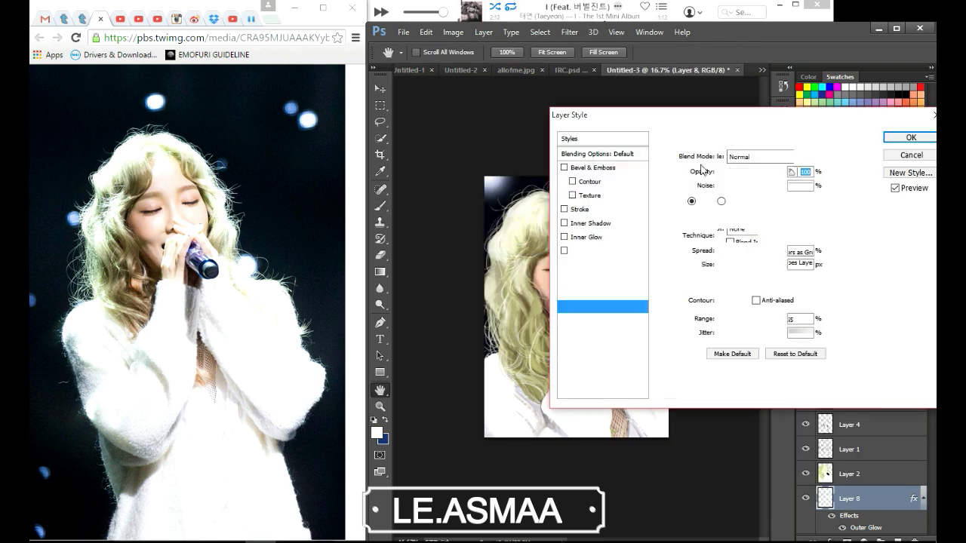
{"action": "left_click_drag", "start_coordinate": [596, 117], "coordinate": [97, 108]}
{"action": "left_click_drag", "start_coordinate": [263, 169], "coordinate": [250, 184]}
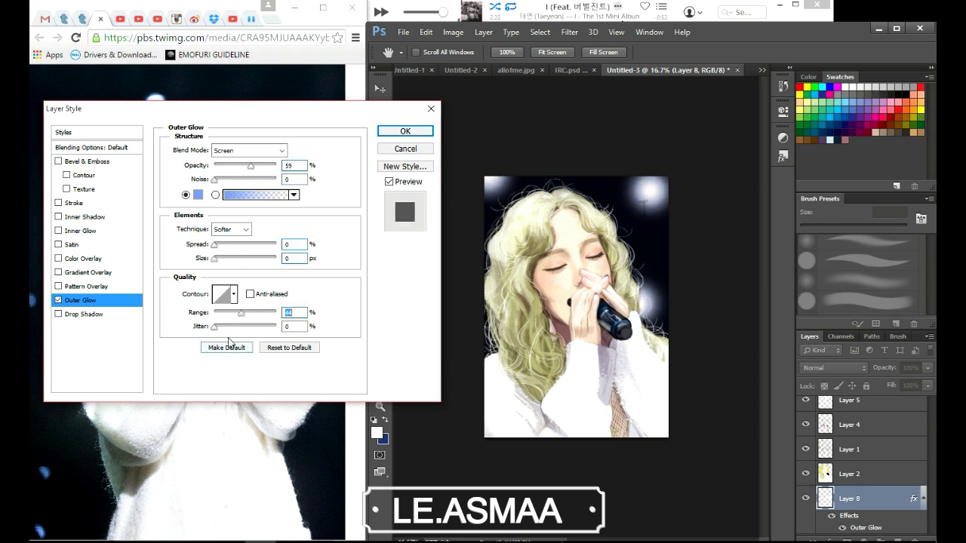
{"action": "left_click", "coordinate": [406, 148]}
{"action": "left_click", "coordinate": [849, 474]}
Quick-select the hair and brighten its top with a white gradient on Layer 5, then deselect.
{"action": "scroll", "coordinate": [860, 468], "scroll_direction": "up", "scroll_amount": 2}
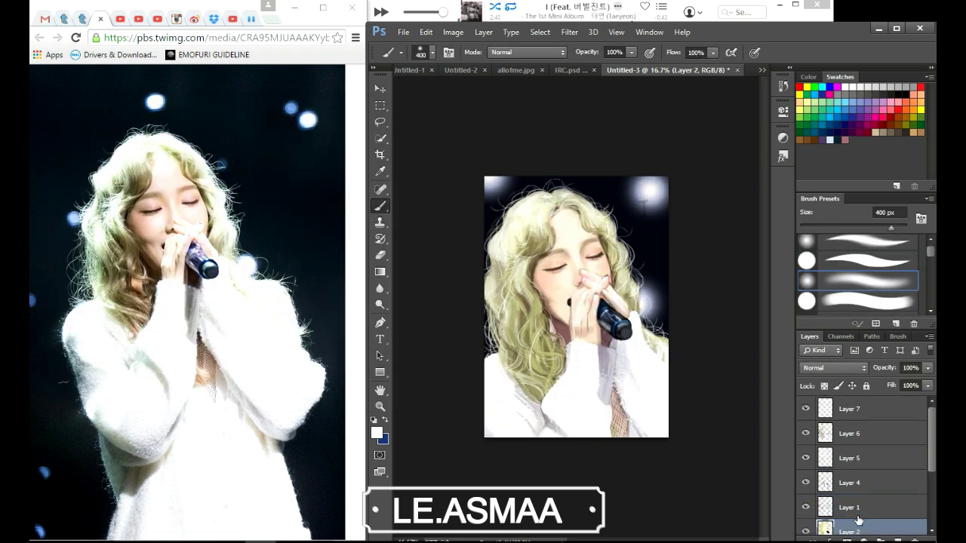
{"action": "key", "text": "w"}
{"action": "left_click_drag", "start_coordinate": [527, 240], "coordinate": [604, 324]}
{"action": "left_click", "coordinate": [380, 272]}
{"action": "left_click", "coordinate": [415, 272]}
{"action": "left_click", "coordinate": [377, 433]}
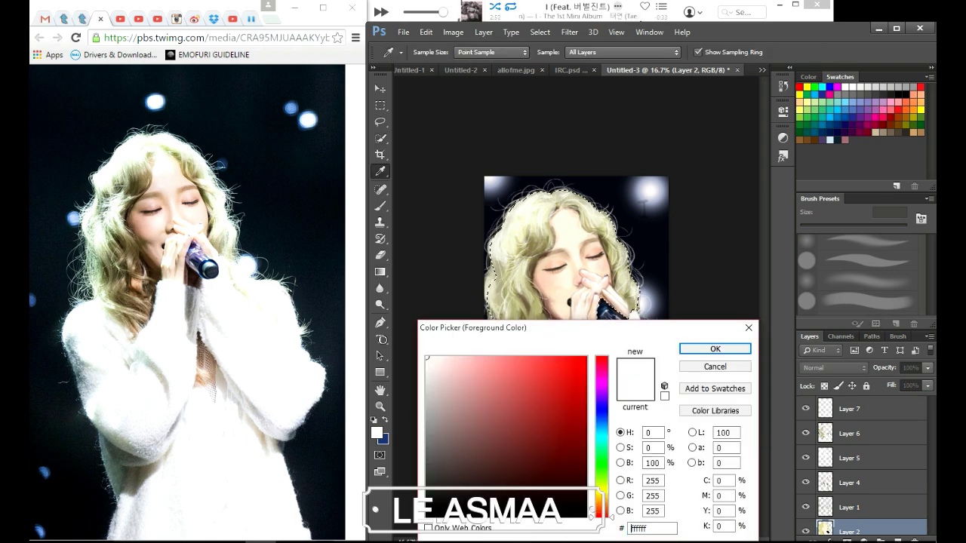
{"action": "left_click", "coordinate": [705, 347]}
{"action": "left_click", "coordinate": [849, 458]}
{"action": "left_click_drag", "start_coordinate": [537, 128], "coordinate": [544, 249]}
{"action": "key", "text": "m"}
{"action": "key", "text": "ctrl+d"}
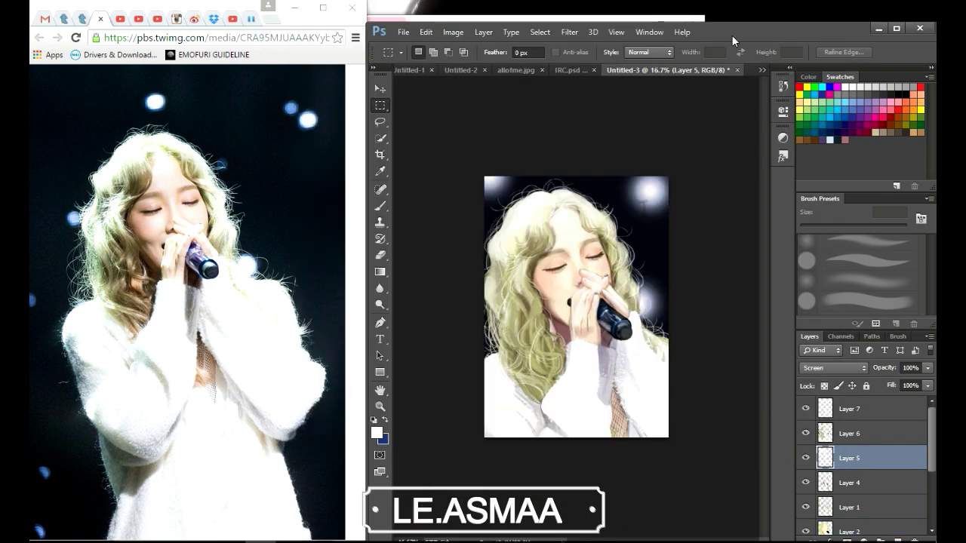
Bring the music player forward briefly, then make Layer 1 active with the eraser.
{"action": "left_click", "coordinate": [528, 11]}
{"action": "left_click", "coordinate": [556, 230]}
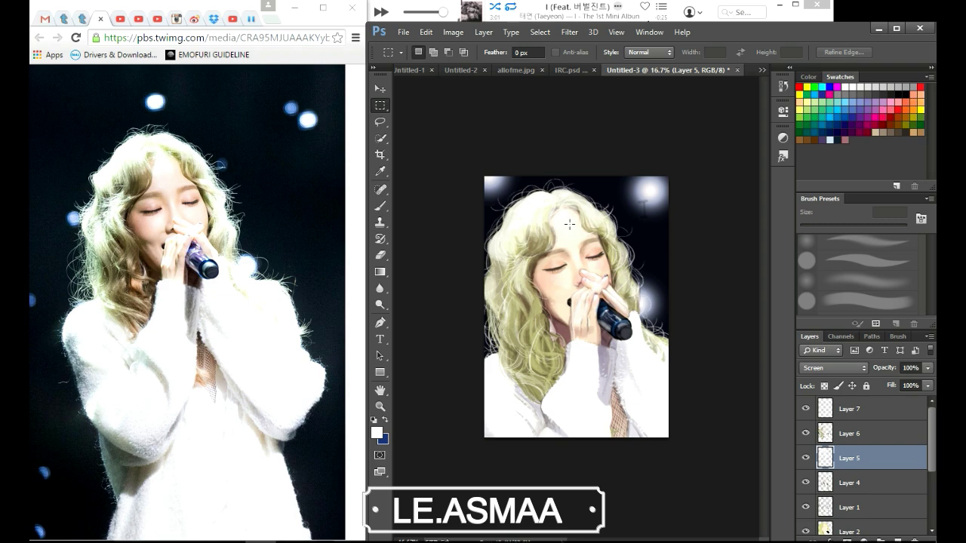
{"action": "left_click", "coordinate": [404, 32]}
{"action": "key", "text": "Escape"}
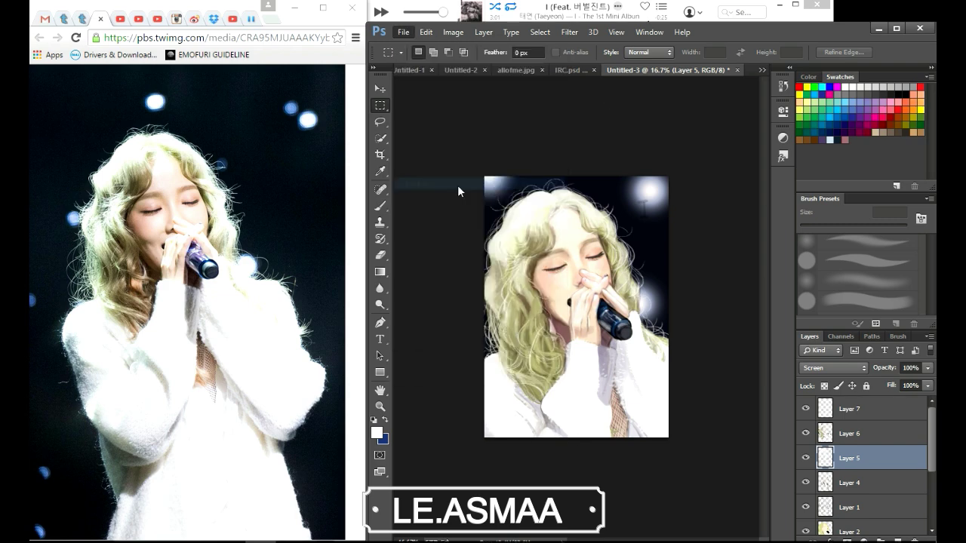
{"action": "scroll", "coordinate": [868, 460], "scroll_direction": "down", "scroll_amount": 2}
{"action": "left_click", "coordinate": [849, 450]}
{"action": "key", "text": "e"}
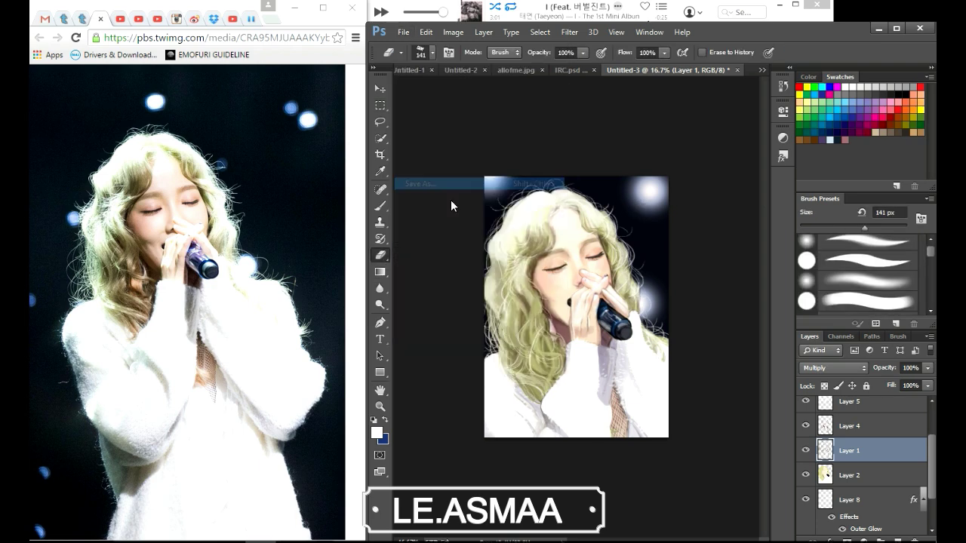
Save the painting as the JPEG 'Tae I.jpg' and open the saved file.
{"action": "key", "text": "ctrl+shift+s"}
{"action": "key", "text": "Return"}
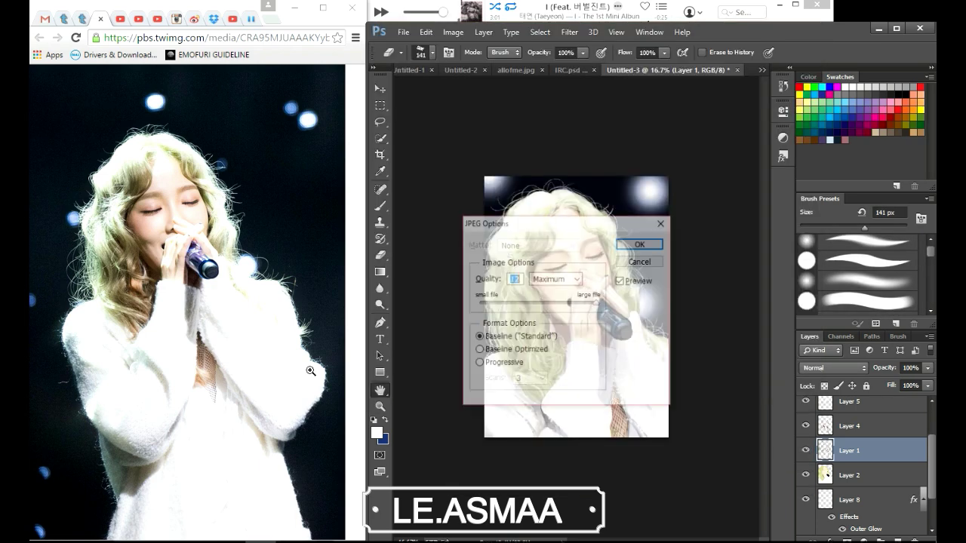
{"action": "key", "text": "Return"}
{"action": "key", "text": "ctrl+o"}
{"action": "key", "text": "Return"}
Try an automatic tone adjustment, undo it, and browse the Image adjustments.
{"action": "key", "text": "ctrl+shift+l"}
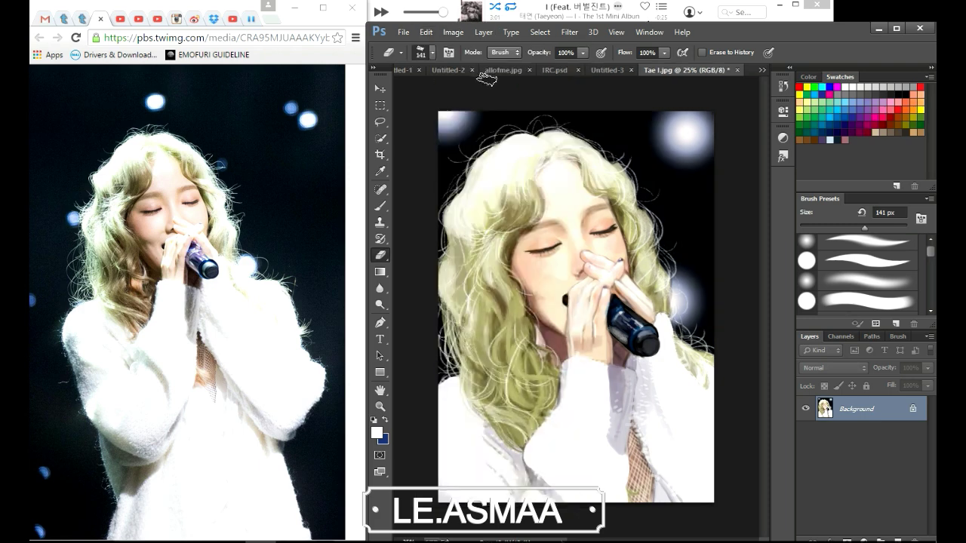
{"action": "key", "text": "ctrl+z"}
{"action": "left_click", "coordinate": [452, 32]}
{"action": "left_click", "coordinate": [462, 81]}
{"action": "key", "text": "ctrl+z"}
{"action": "left_click", "coordinate": [453, 32]}
{"action": "key", "text": "Escape"}
Deepen the portrait's contrast by reshaping the RGB curve in Curves.
{"action": "key", "text": "ctrl+m"}
{"action": "mouse_move", "coordinate": [802, 235]}
{"action": "left_mouse_down"}
{"action": "mouse_move", "coordinate": [803, 161]}
{"action": "mouse_move", "coordinate": [837, 203]}
{"action": "mouse_move", "coordinate": [855, 183]}
{"action": "left_mouse_up"}
{"action": "left_click", "coordinate": [764, 275]}
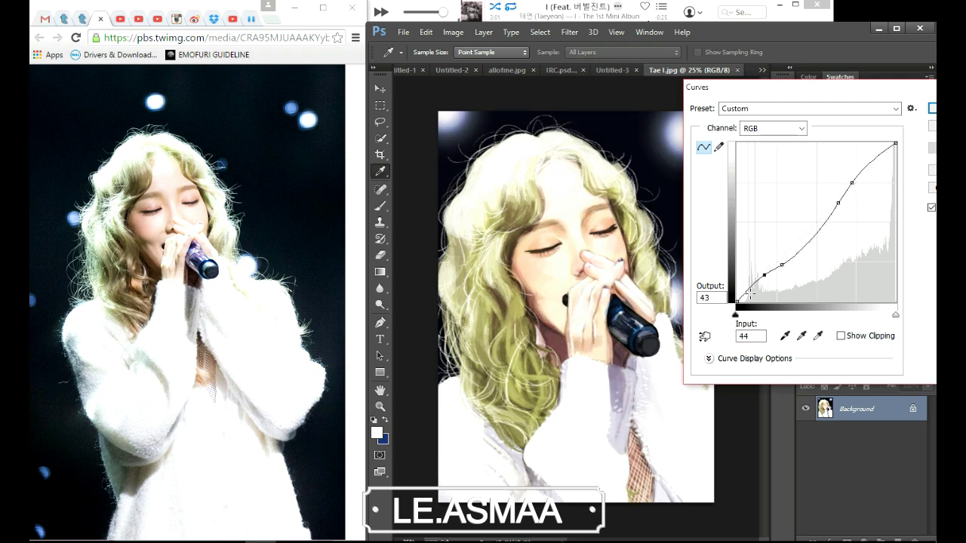
{"action": "left_click", "coordinate": [931, 109]}
{"action": "key", "text": "e"}
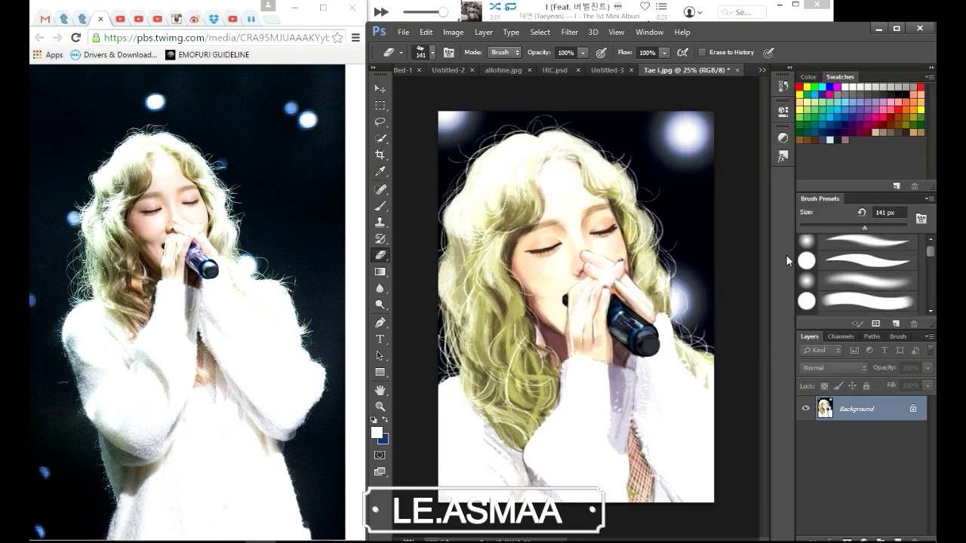
Save the edited image as a new JPEG, 'Tae Iedit.jpg'.
{"action": "left_click", "coordinate": [404, 31]}
{"action": "left_click", "coordinate": [444, 188]}
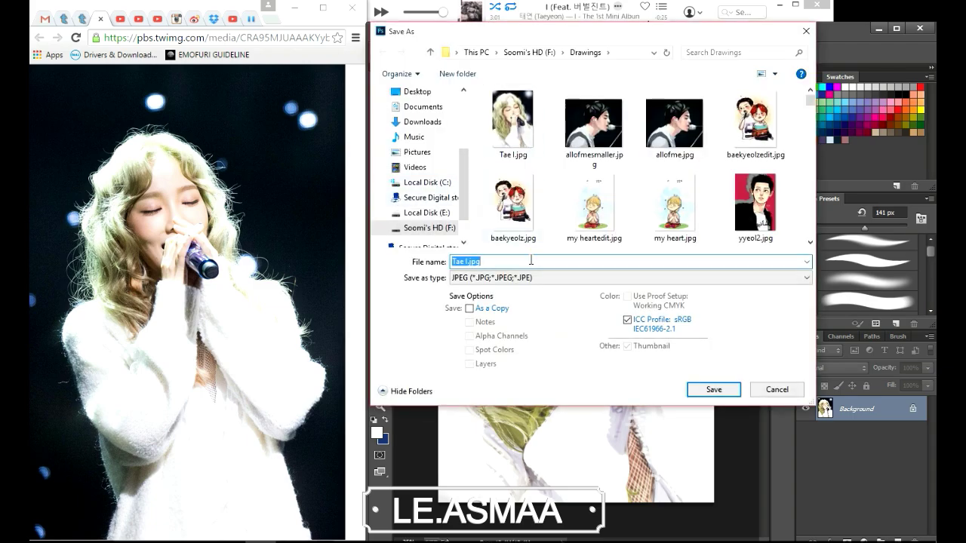
{"action": "left_click", "coordinate": [714, 389]}
{"action": "left_click", "coordinate": [645, 247]}
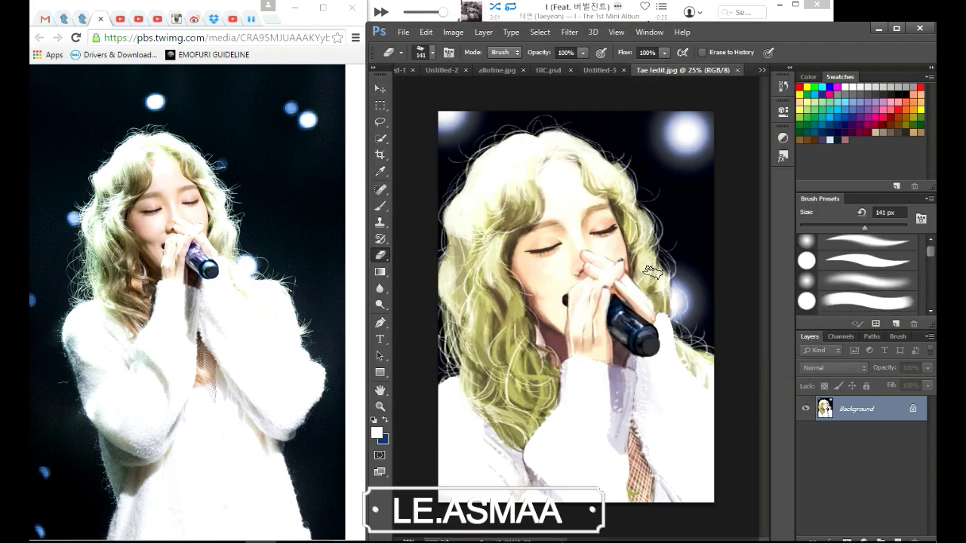